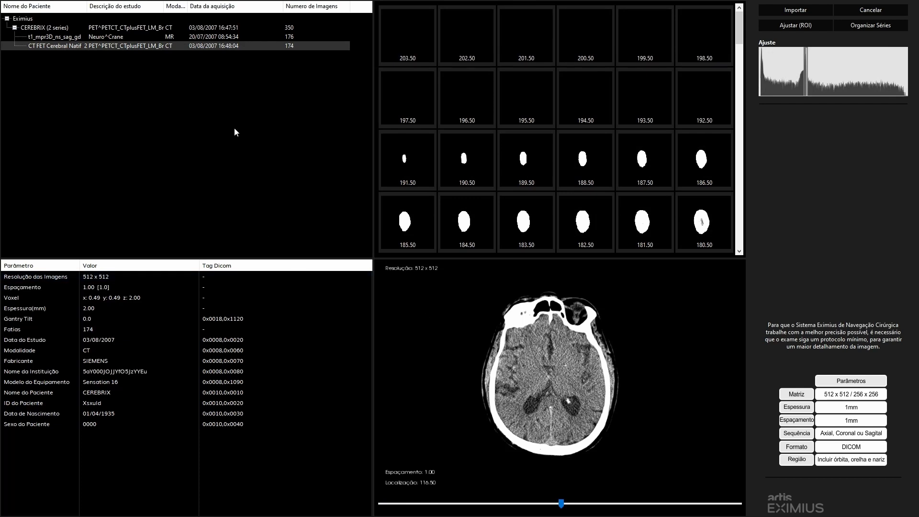
- Compare the t1_mpr3D_ns_sag_gd MR series with the CT FET Cerebral Natif series and browse the CT slices
click(158, 37)
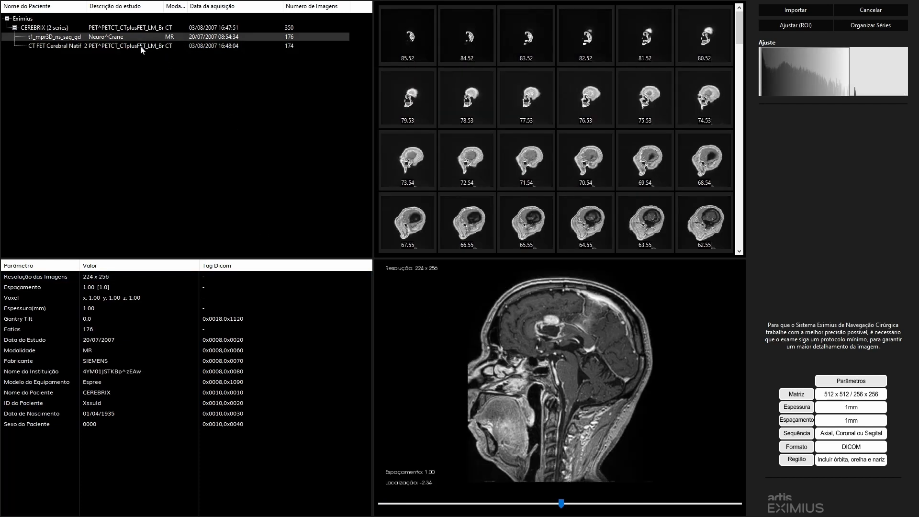
click(142, 47)
click(146, 36)
click(129, 46)
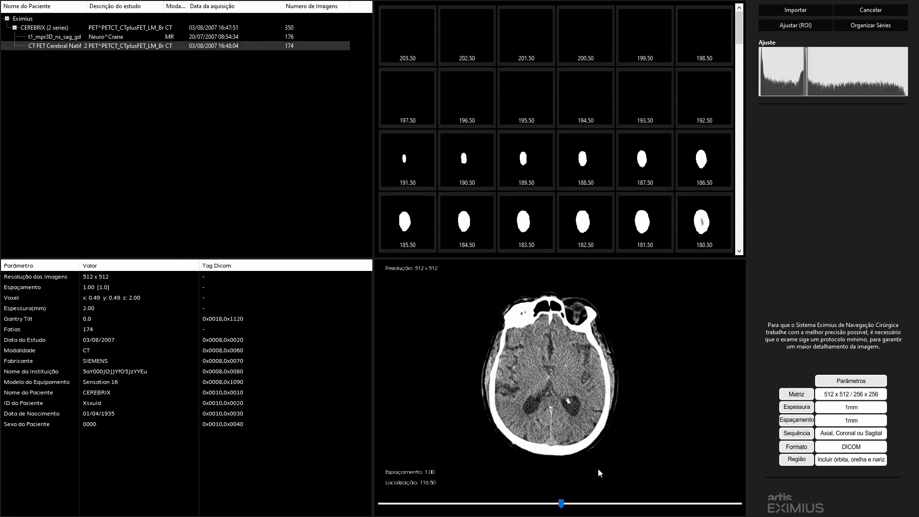
drag(561, 502, 536, 502)
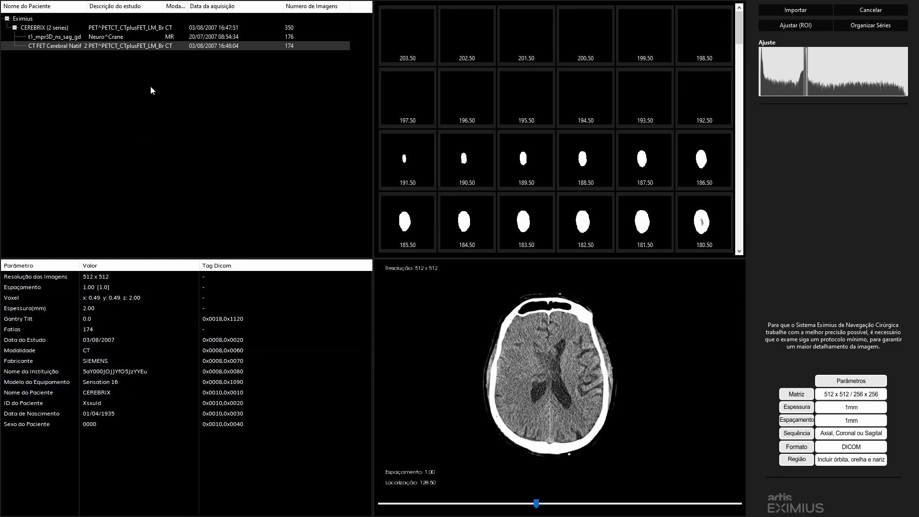
click(124, 38)
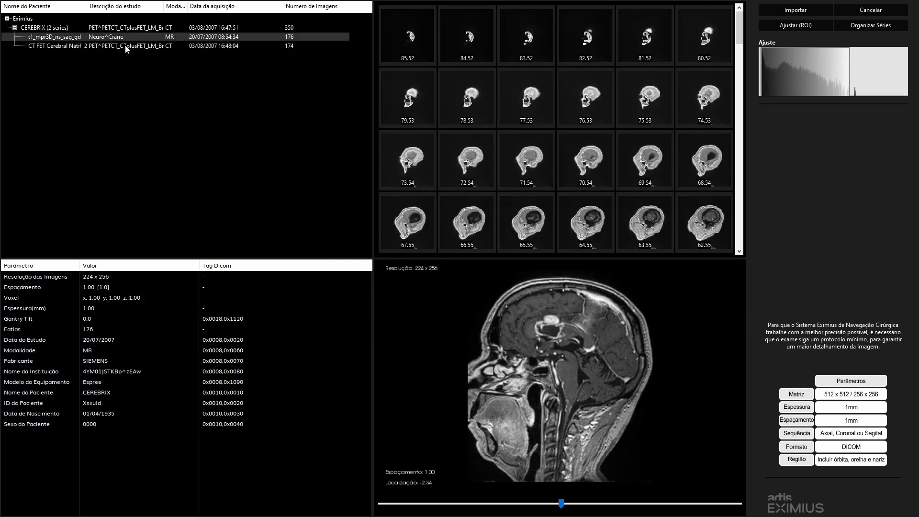
- Open the ROI adjustment for the CT FET Cerebral Natif series, then reposition the head and tighten the region's boundaries in the coronal view
click(126, 46)
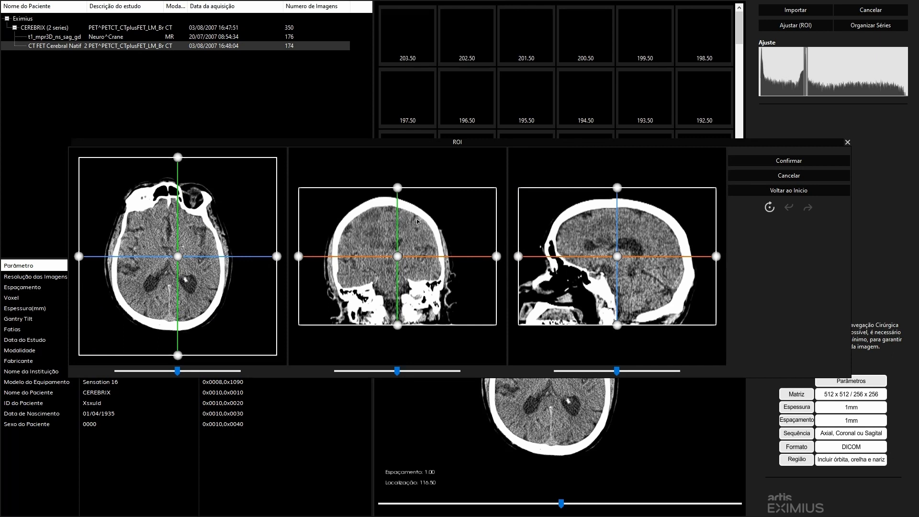
drag(397, 256, 388, 261)
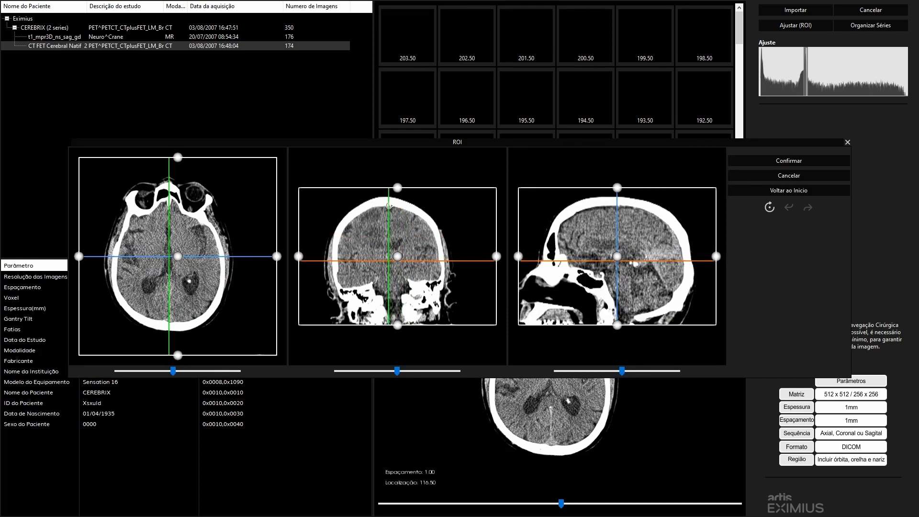
drag(496, 256, 477, 261)
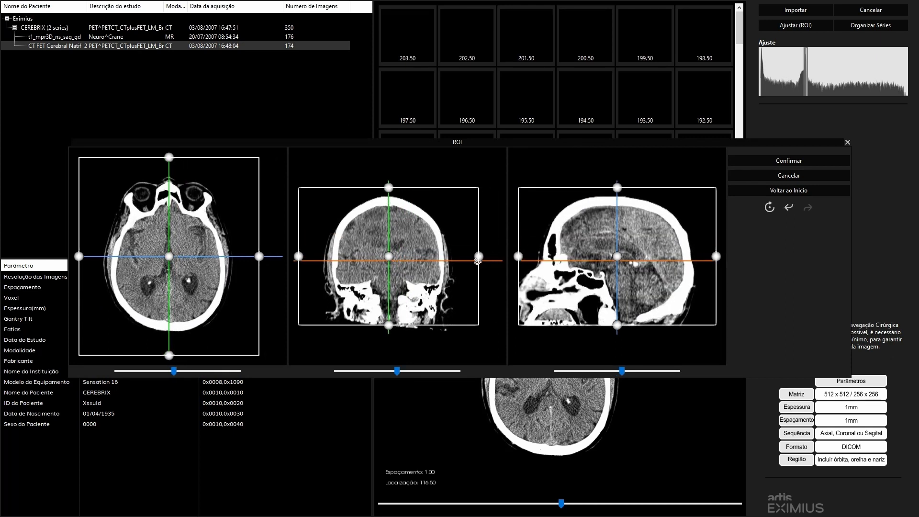
drag(389, 325, 413, 303)
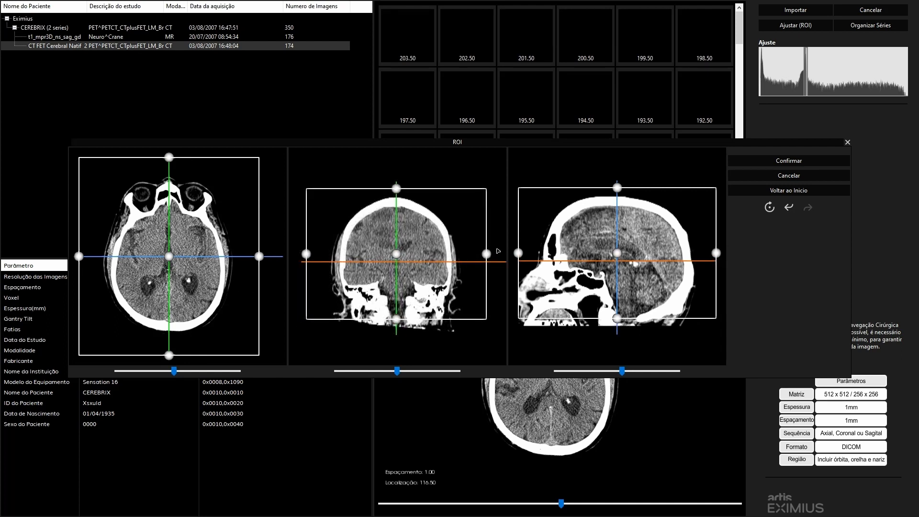
drag(486, 254, 485, 254)
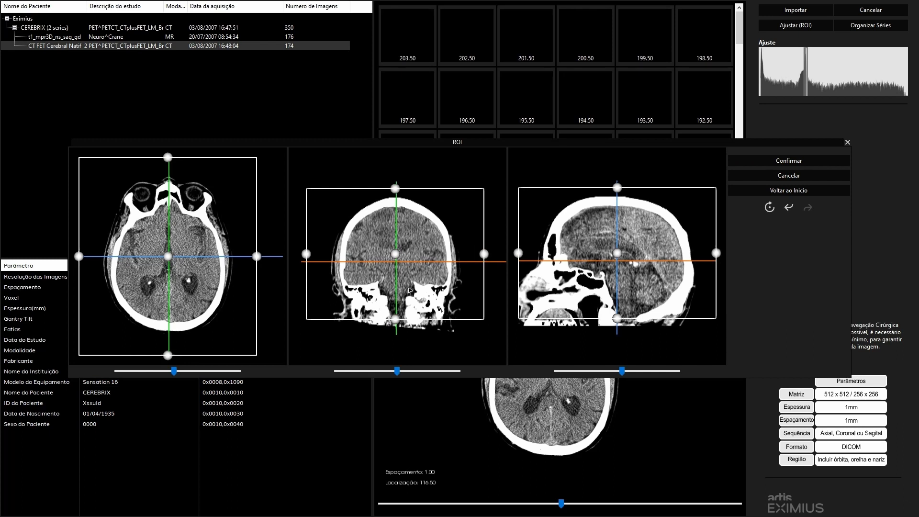
- Fine-tune the CT region's side and lower boundaries around the head, check the axial slices and confirm the ROI
drag(398, 262, 396, 256)
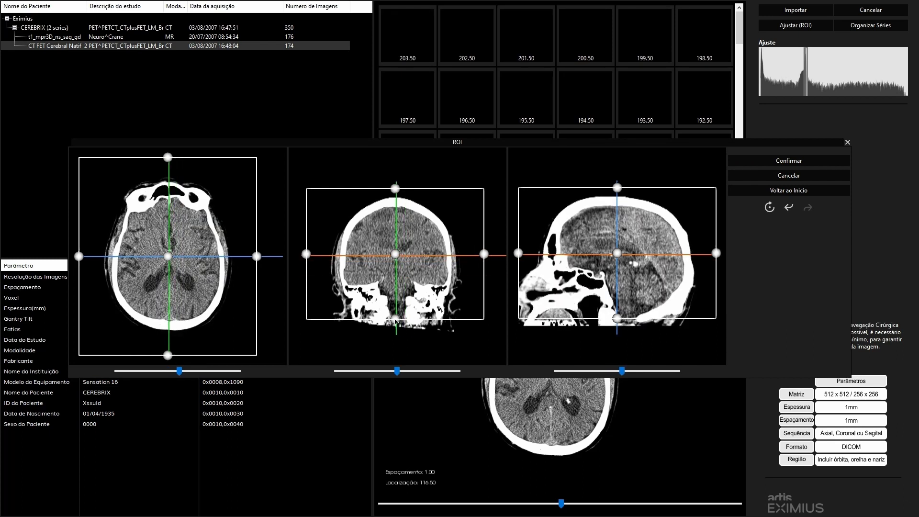
drag(395, 319, 396, 319)
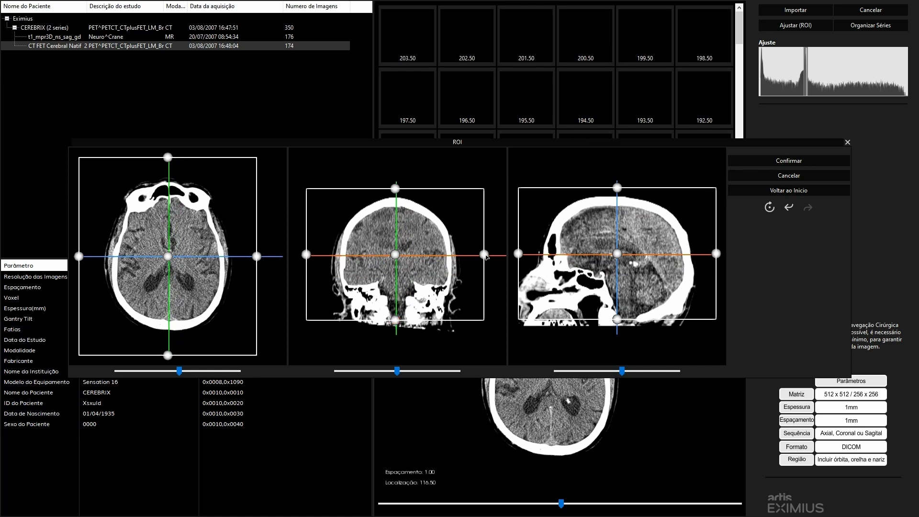
drag(486, 257, 484, 256)
drag(396, 258, 397, 253)
scroll(172, 280, down, 16)
scroll(173, 279, up, 9)
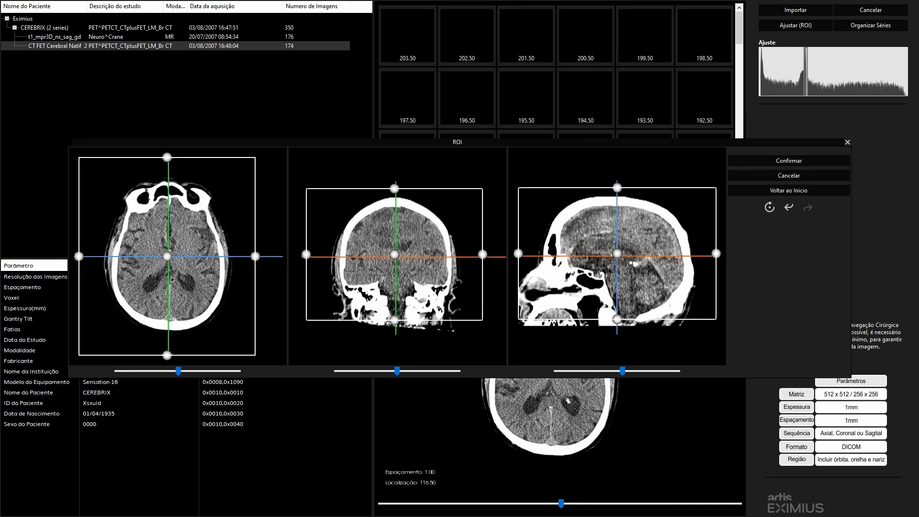
scroll(172, 280, up, 20)
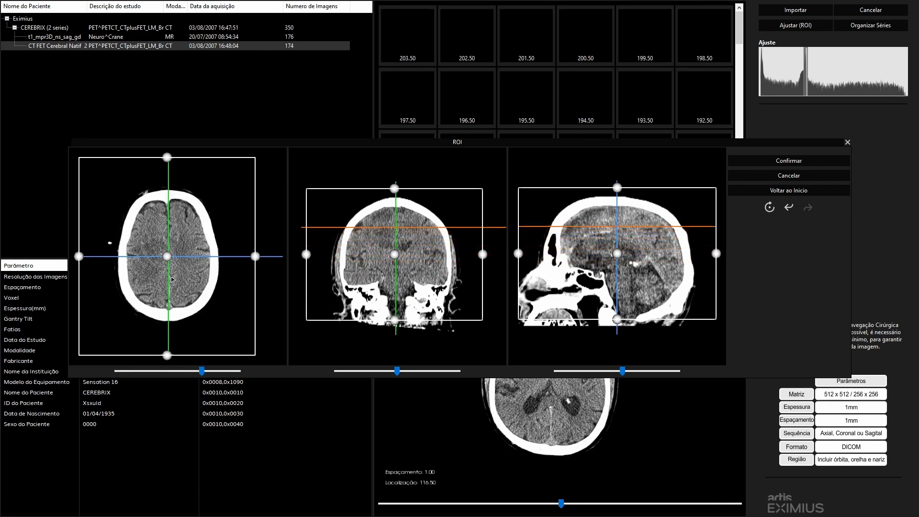
click(762, 162)
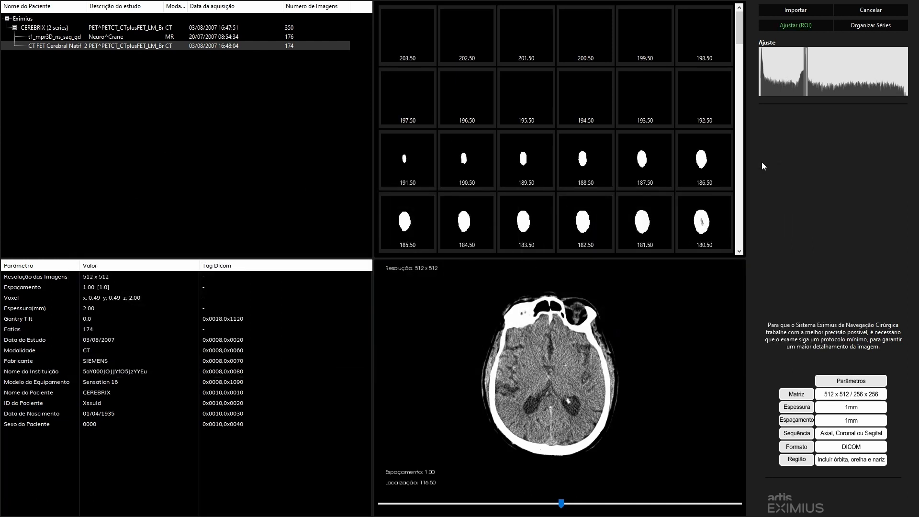
- Import the cropped CT series and accept a skin surface threshold of -134
click(789, 12)
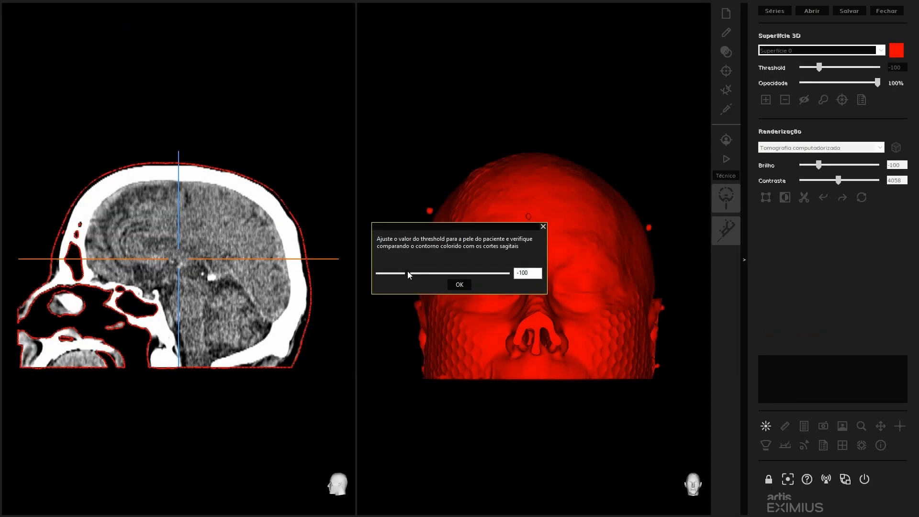
click(408, 272)
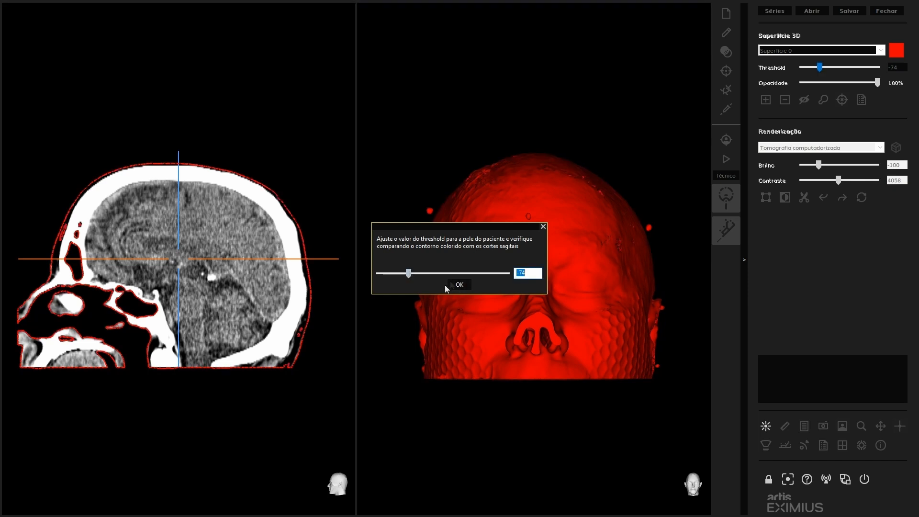
click(407, 273)
click(462, 285)
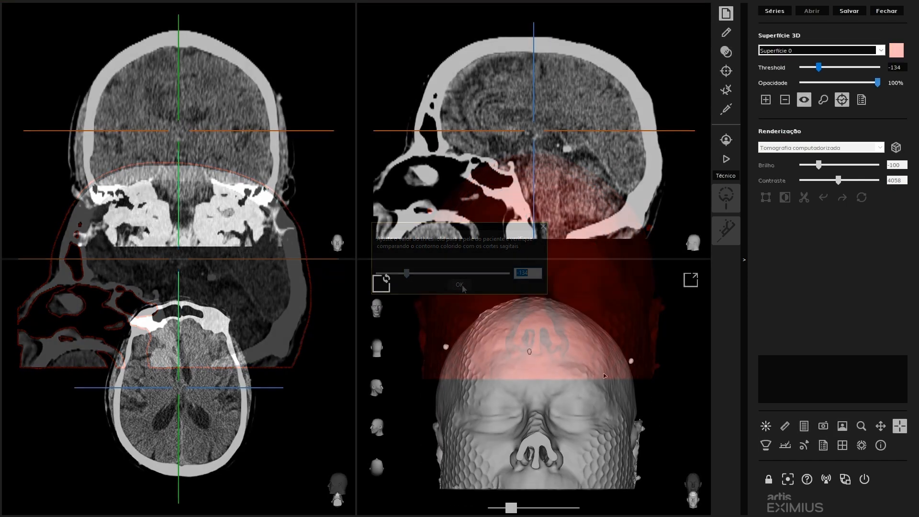
- Turn the 3D head to the front view and save the project on the Desktop as CEREBRIX, replacing the existing file
click(377, 311)
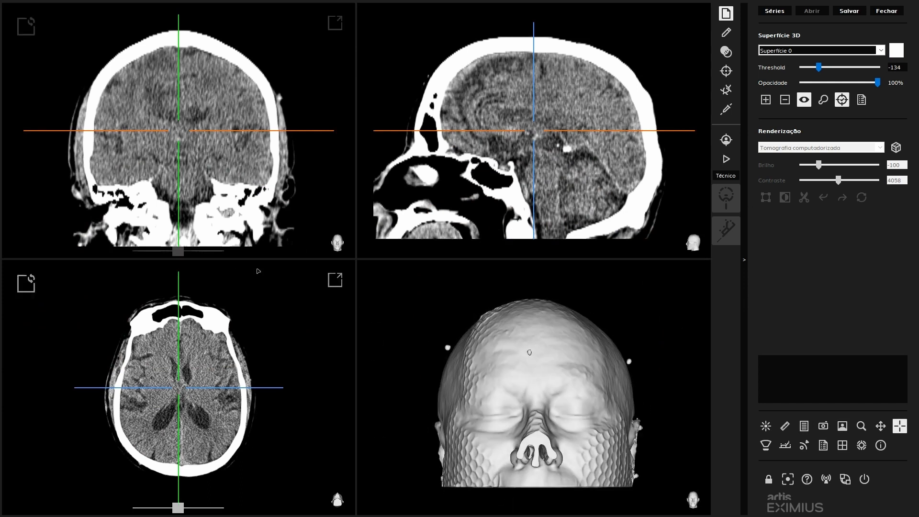
click(855, 13)
click(232, 172)
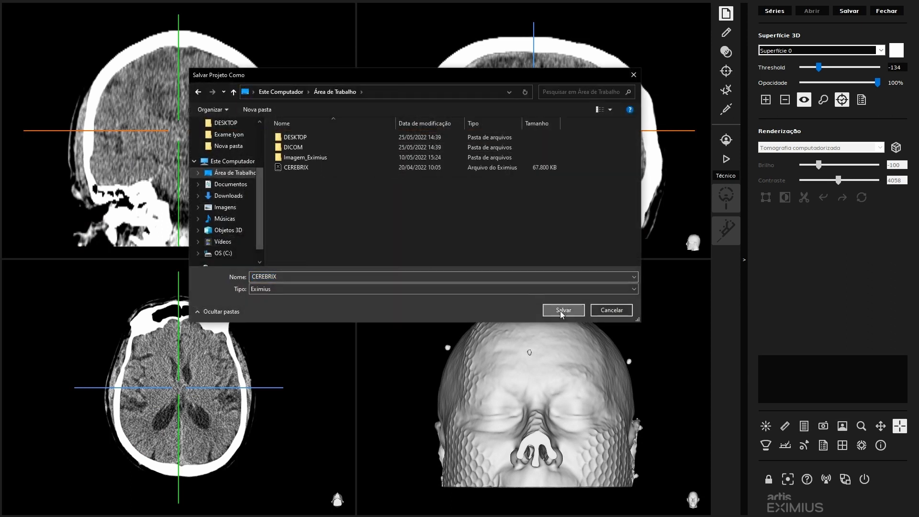
click(560, 312)
click(420, 281)
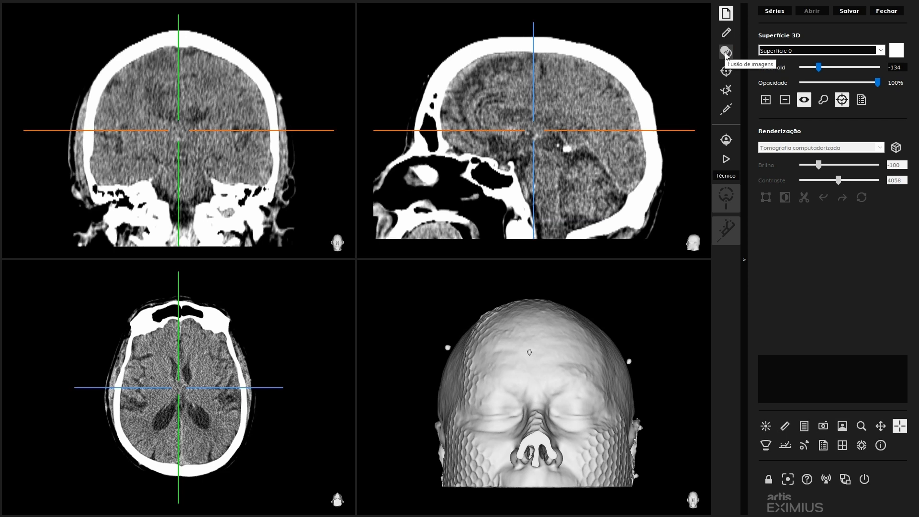
- Open image fusion, check the list of exams and slightly adjust the CT exam's grey-level window on its histogram
click(725, 52)
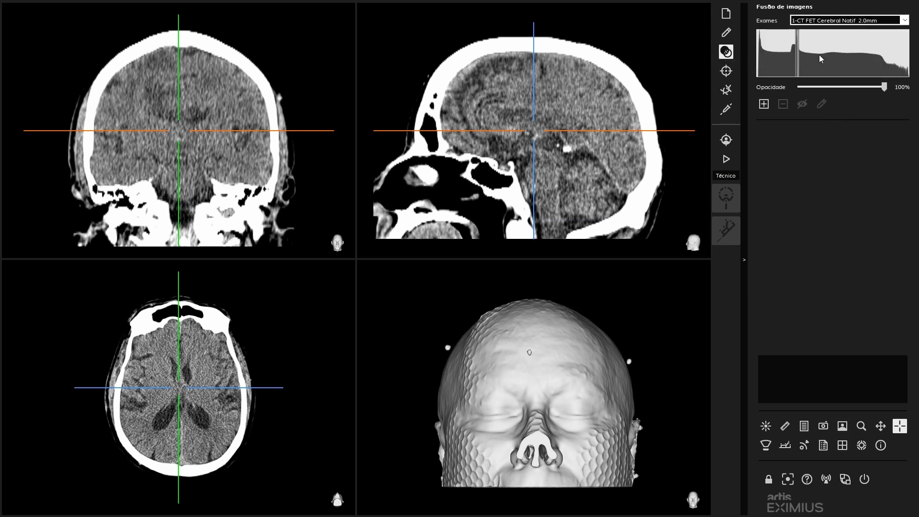
click(904, 20)
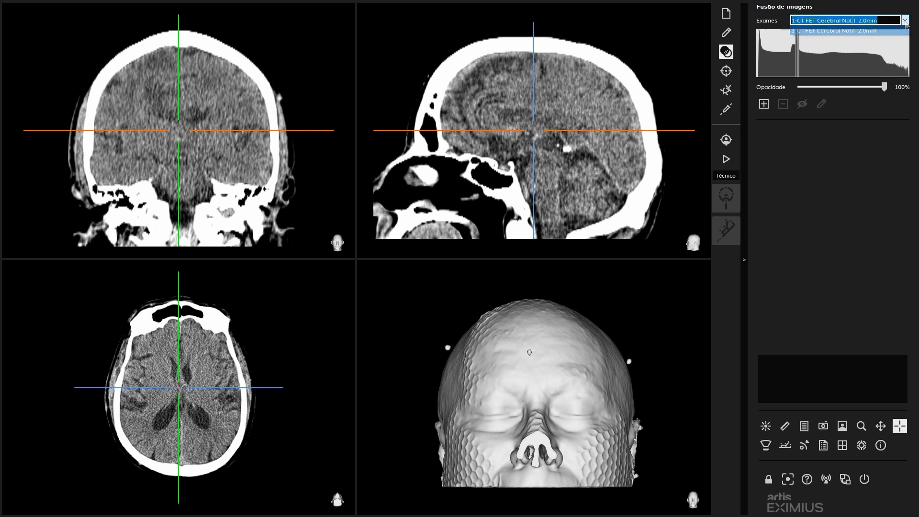
click(879, 12)
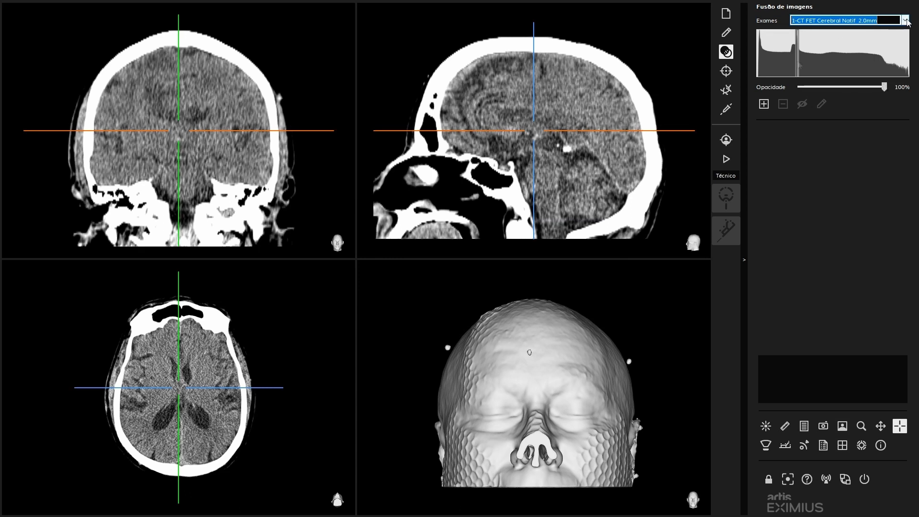
mouse_move(798, 63)
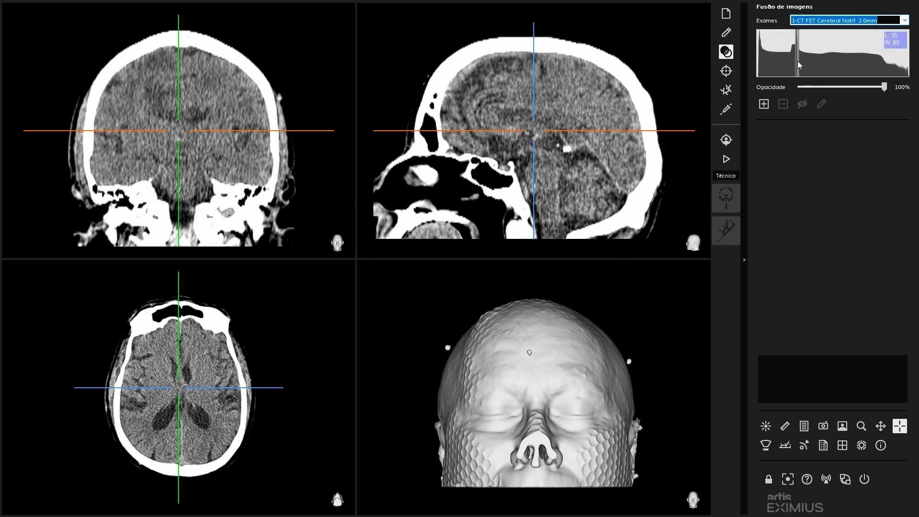
drag(798, 61, 796, 62)
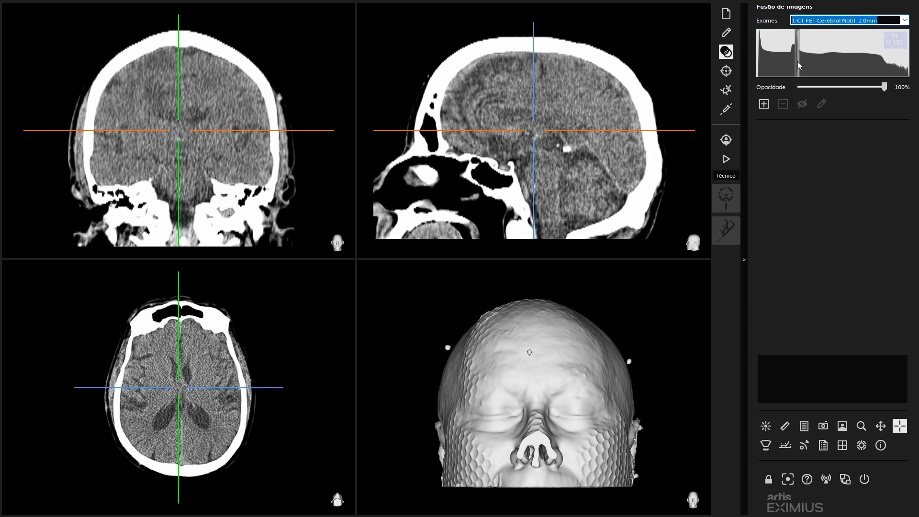
- Add a fusion exam from the Desktop's DICOM folder and select the t1_mpr3D_ns_sag_gd MR series
click(763, 104)
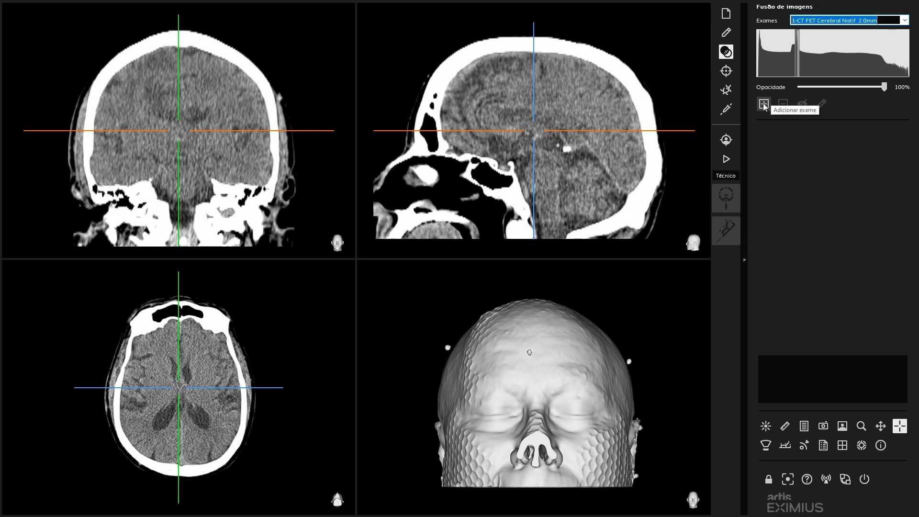
click(246, 200)
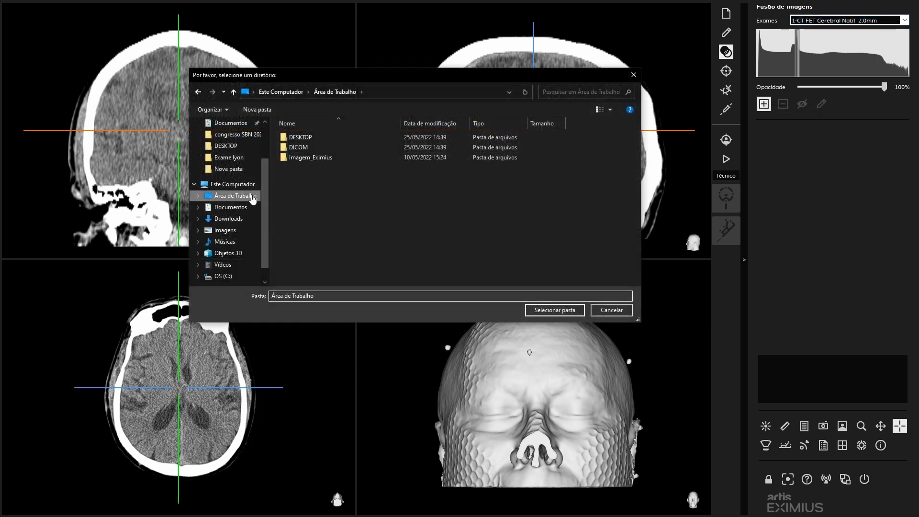
click(297, 149)
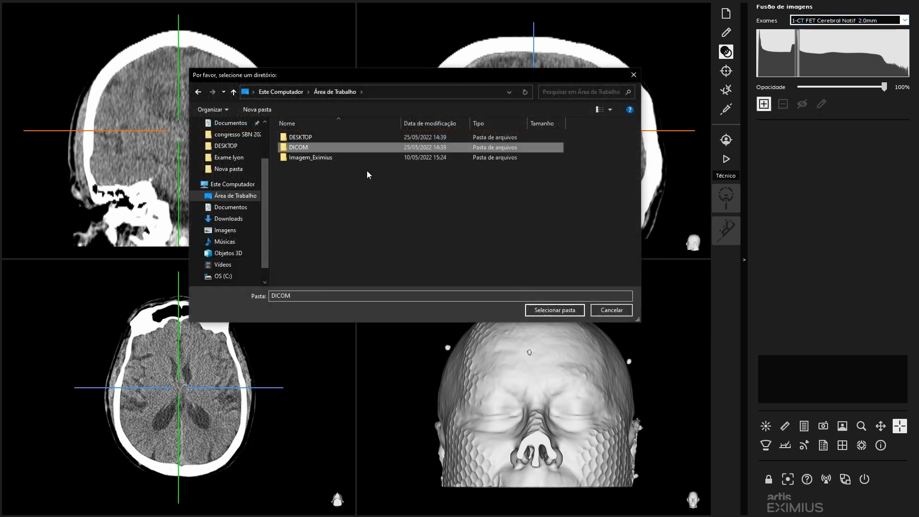
click(550, 310)
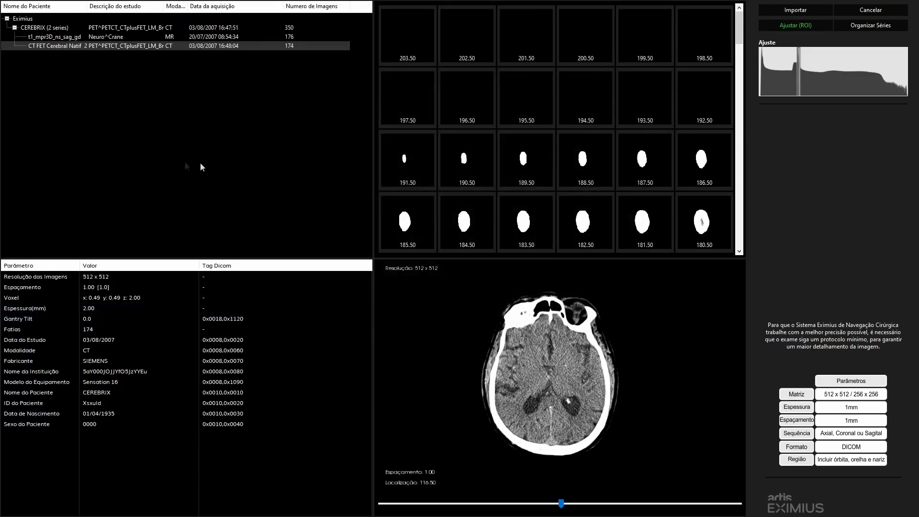
click(42, 37)
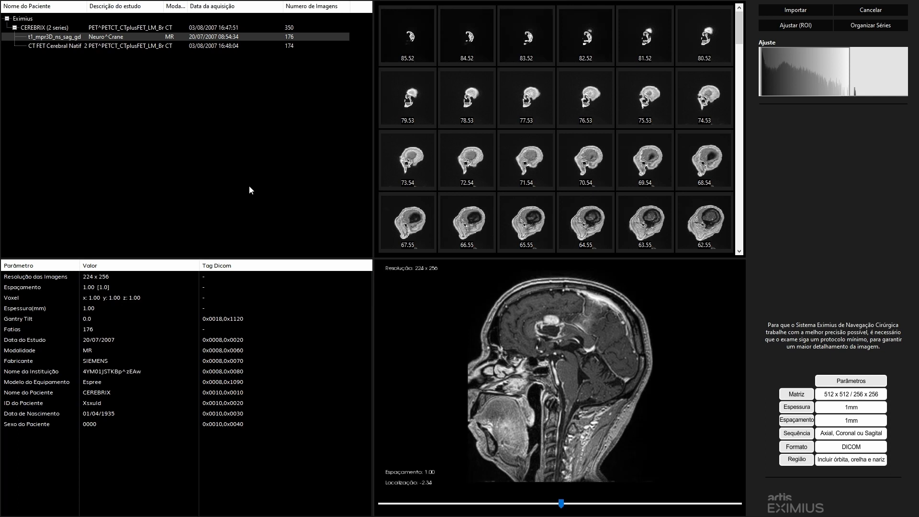
- Examine the lesion across the sagittal slices of the t1_mpr3D_ns_sag_gd MR series
scroll(549, 332, up, 10)
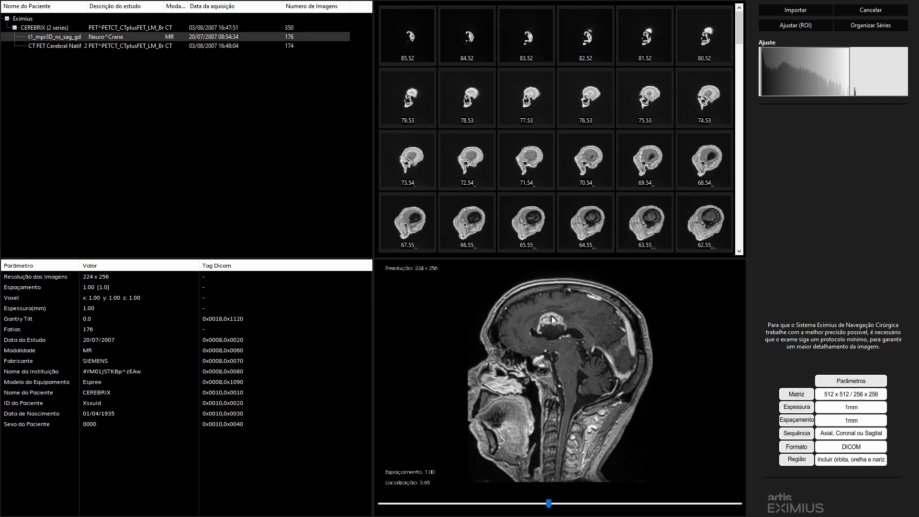
scroll(549, 326, down, 20)
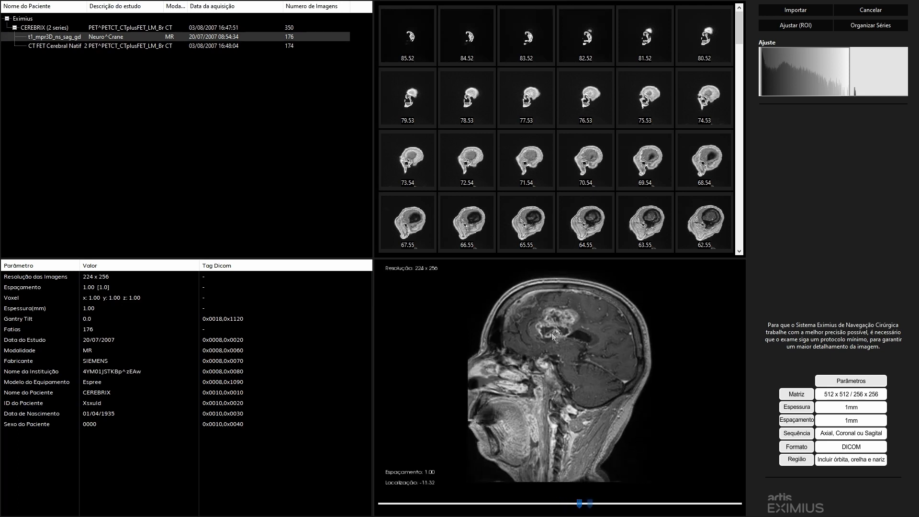
scroll(564, 318, down, 3)
scroll(553, 332, down, 1)
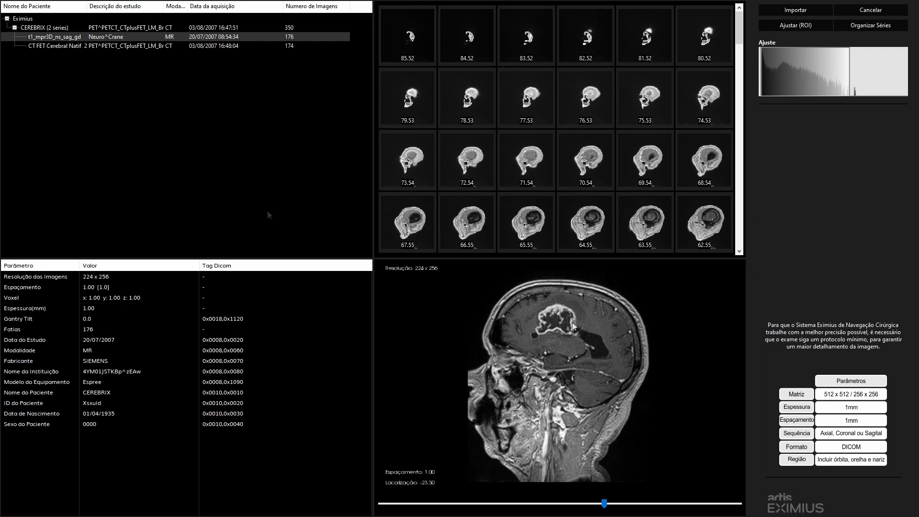
scroll(573, 343, up, 5)
scroll(573, 340, down, 2)
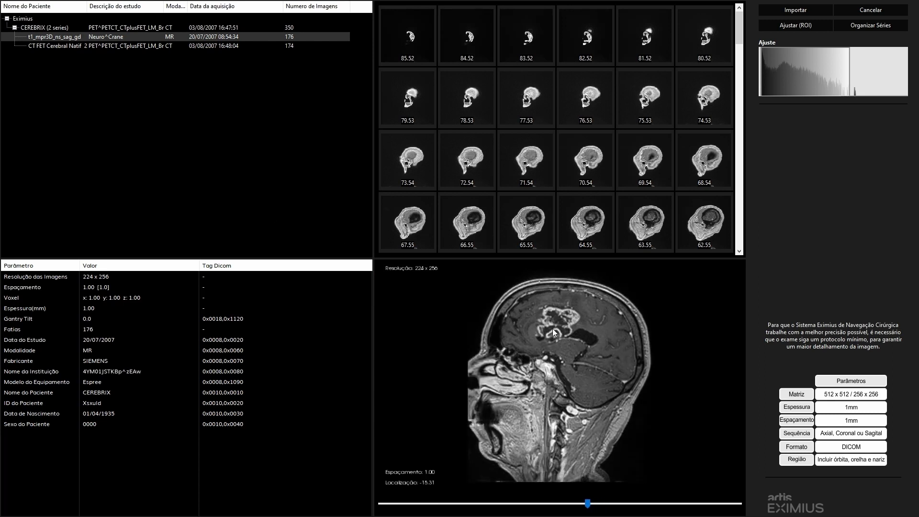
scroll(567, 322, down, 3)
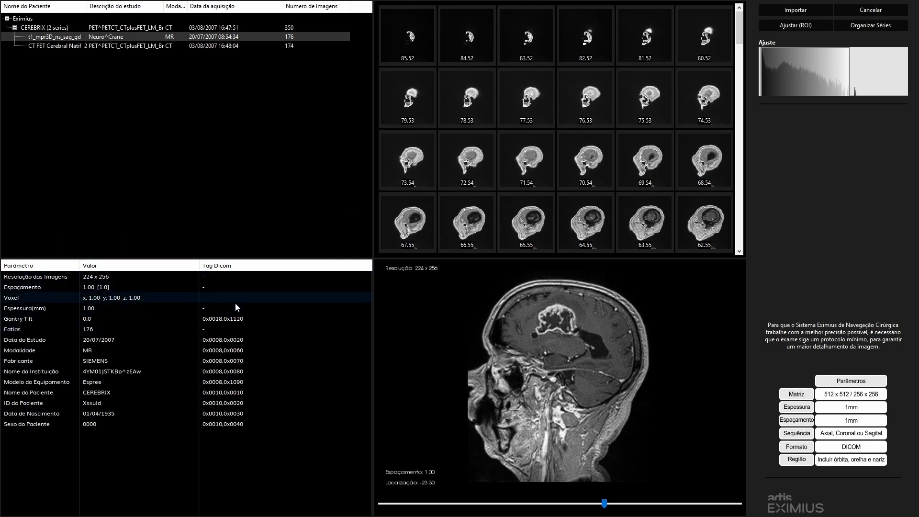
- Crop the MR series' region of interest from below to just under the skull base, confirm it and import the series
click(807, 26)
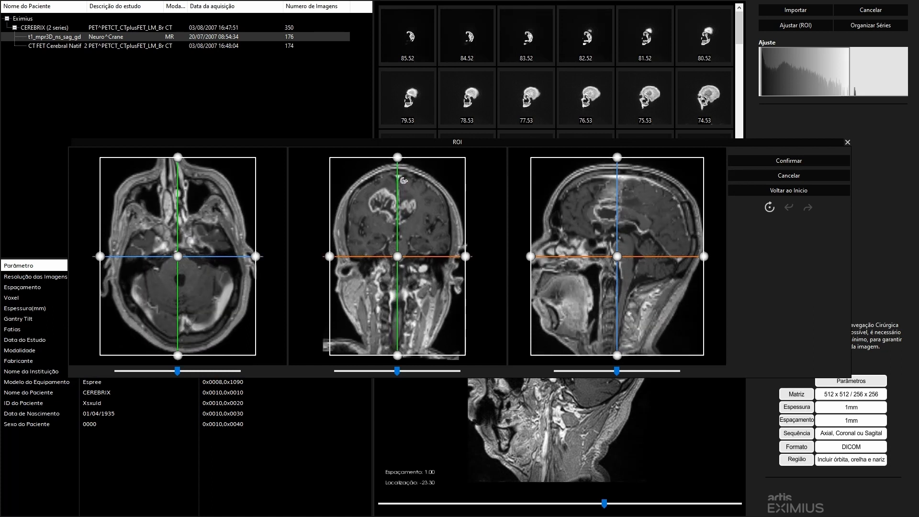
drag(192, 230, 202, 233)
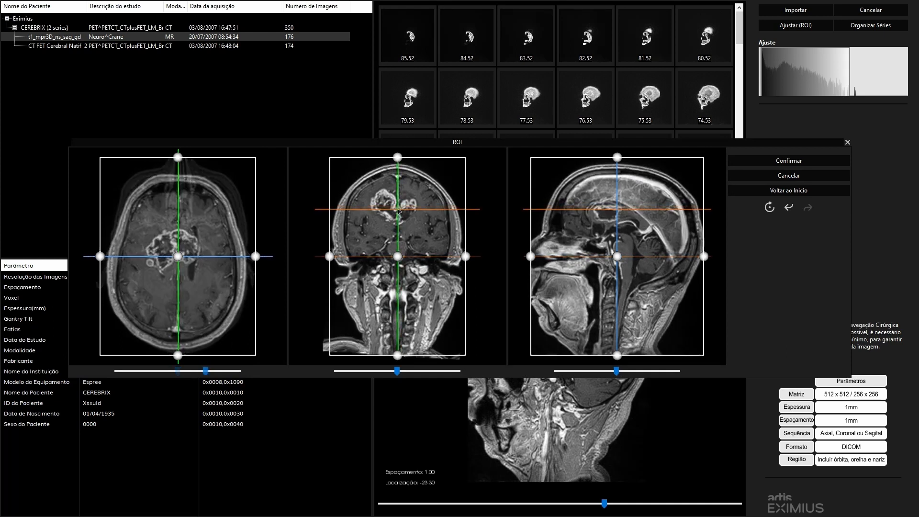
drag(178, 182, 179, 182)
drag(399, 358, 398, 298)
click(406, 249)
drag(405, 247, 399, 249)
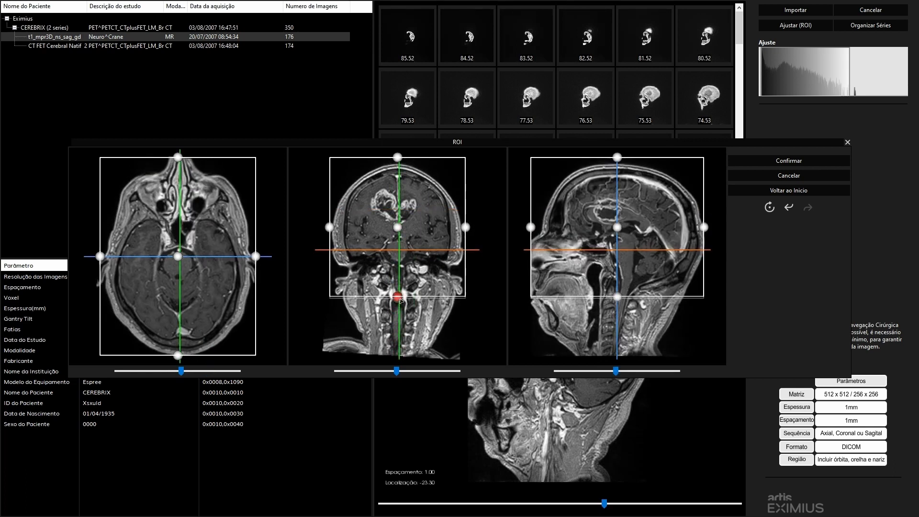
drag(400, 301, 400, 299)
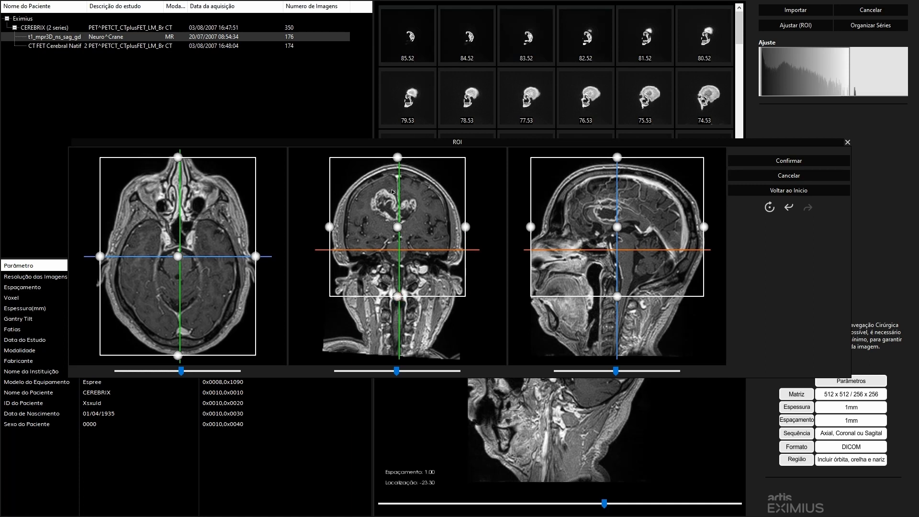
drag(400, 185, 401, 185)
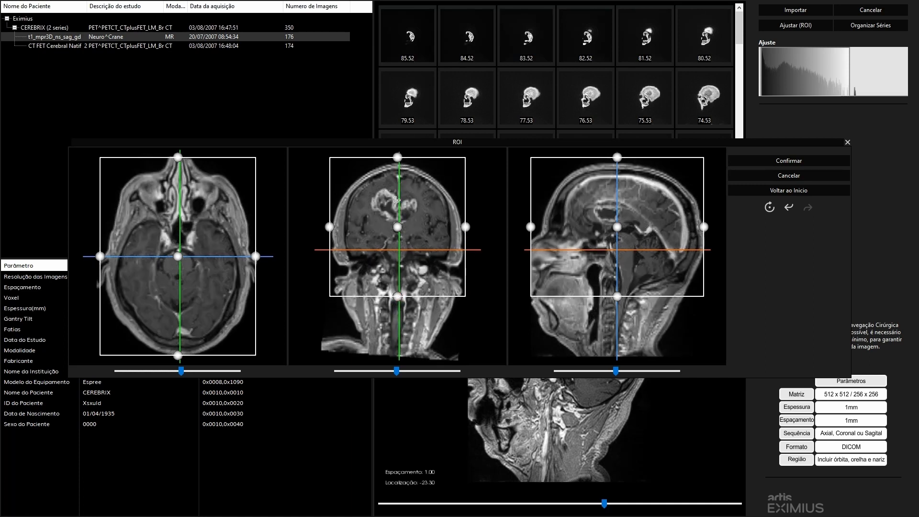
click(748, 159)
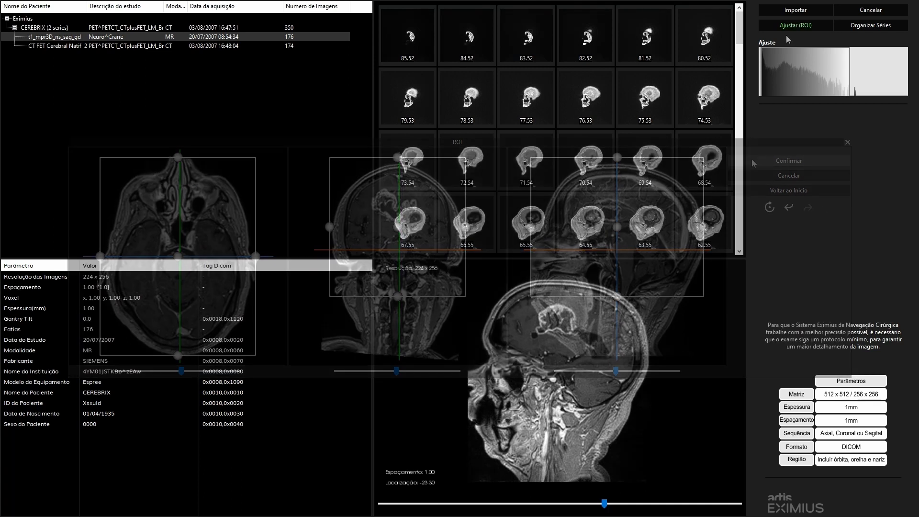
click(795, 10)
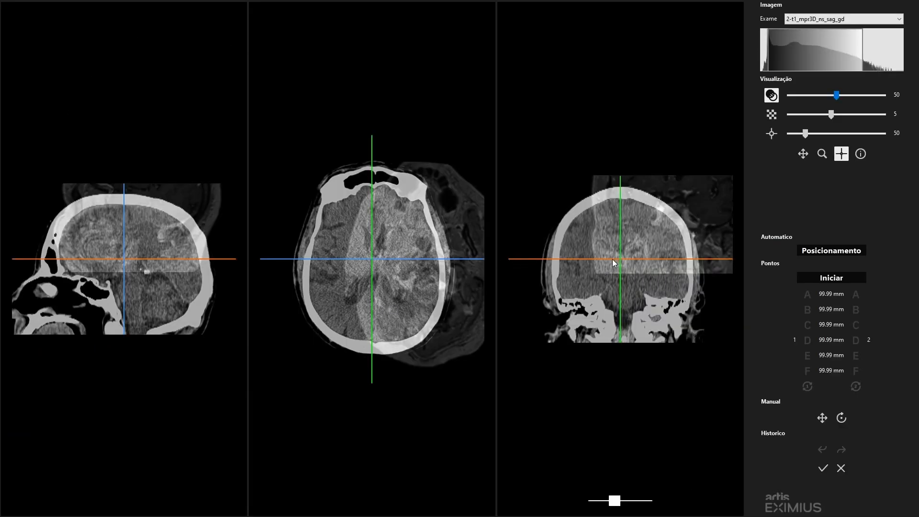
- Examine the alignment of the overlaid CT and MR at several crosshair positions in the axial and sagittal views
click(377, 263)
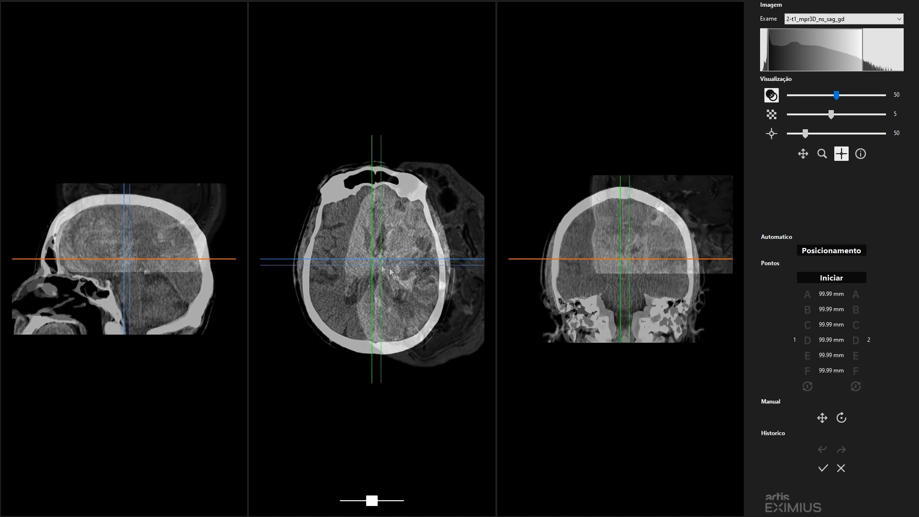
click(466, 224)
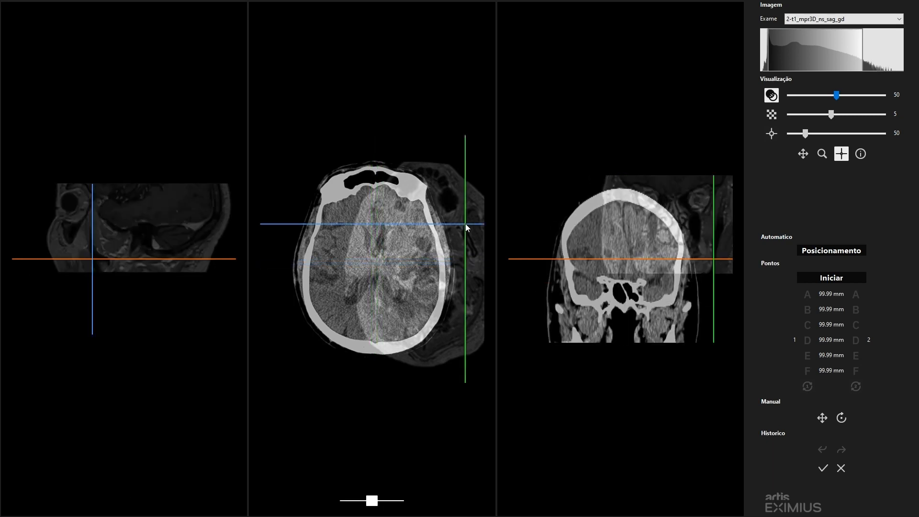
click(372, 263)
click(167, 193)
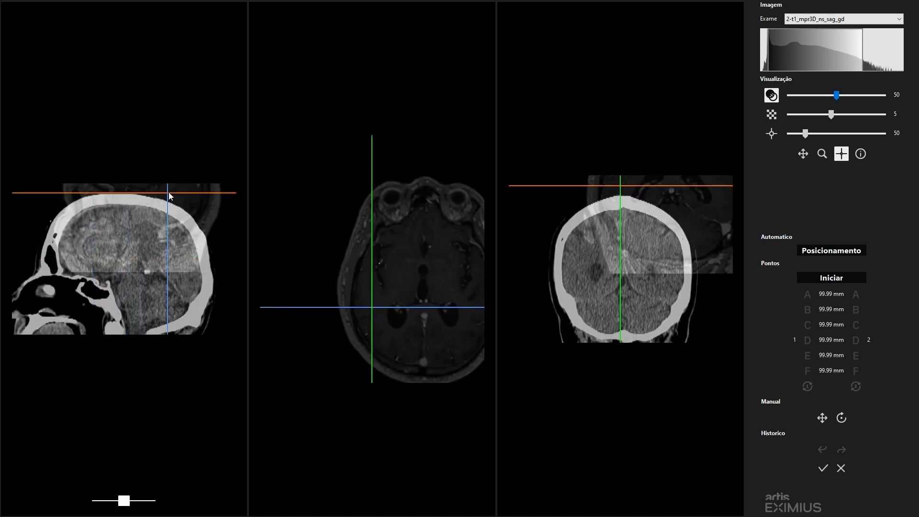
click(132, 257)
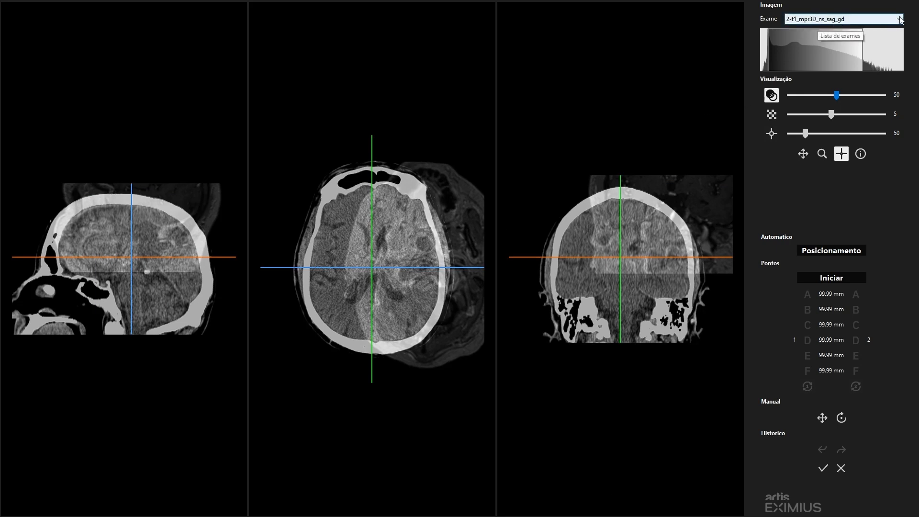
- Check the list of exams and switch from 2-t1_mpr3D_ns_sag_gd to 1-CT FET Cerebral Natif 2.0mm
click(868, 21)
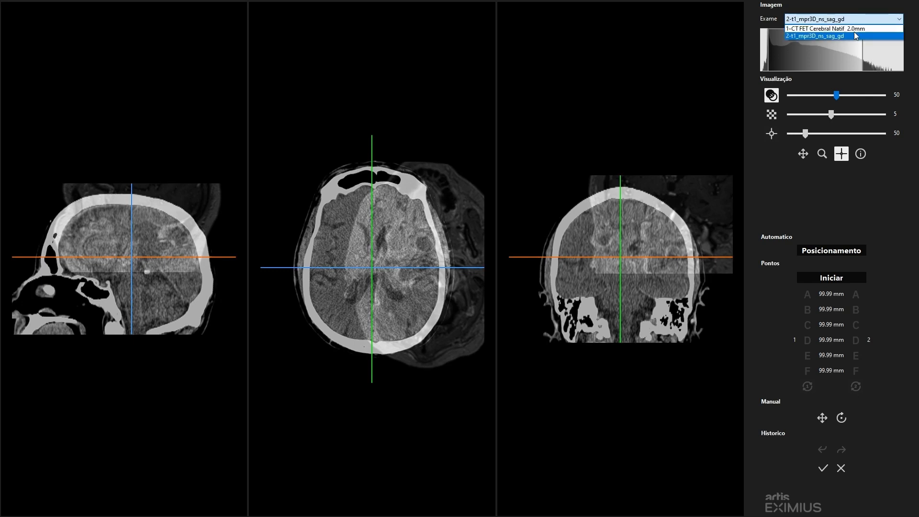
click(860, 21)
click(864, 19)
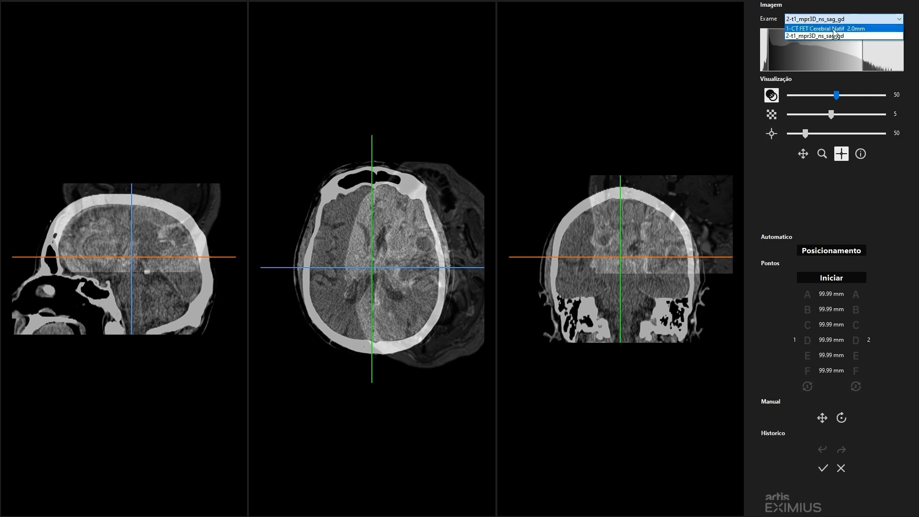
click(835, 28)
click(835, 25)
click(828, 37)
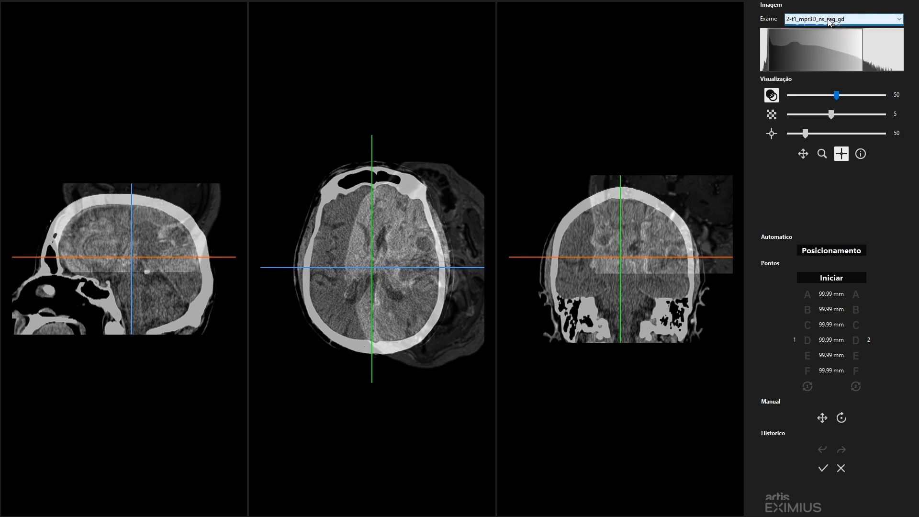
click(824, 20)
click(823, 29)
- Narrow the grey-level window of 2-t1_mpr3D_ns_sag_gd from its upper limit and make 1-CT FET Cerebral Natif 2.0mm the active exam
click(810, 18)
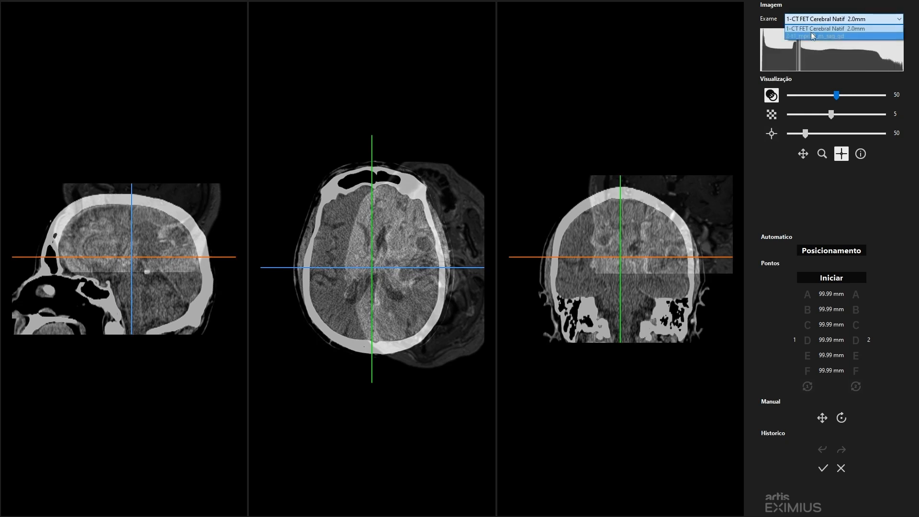
click(810, 36)
mouse_move(804, 51)
mouse_down()
mouse_move(825, 50)
mouse_move(813, 50)
mouse_up()
click(812, 21)
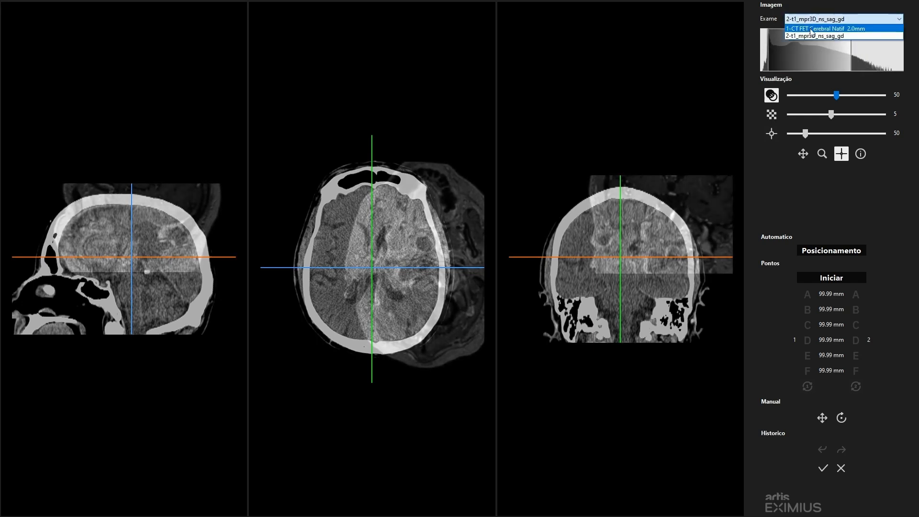
click(809, 30)
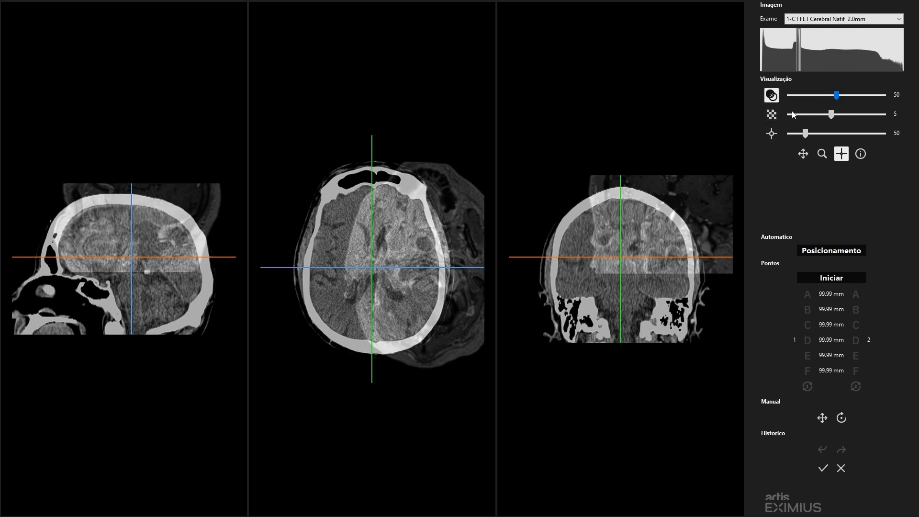
- Show only the CT at 100% in the superimposed display, and set the blend to 40% to bring out the MR
click(771, 96)
drag(838, 98, 883, 96)
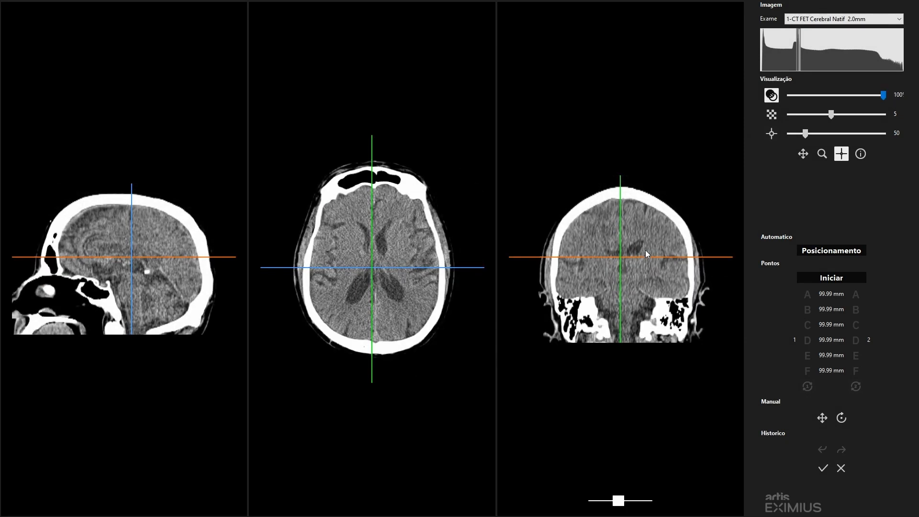
drag(883, 95, 825, 99)
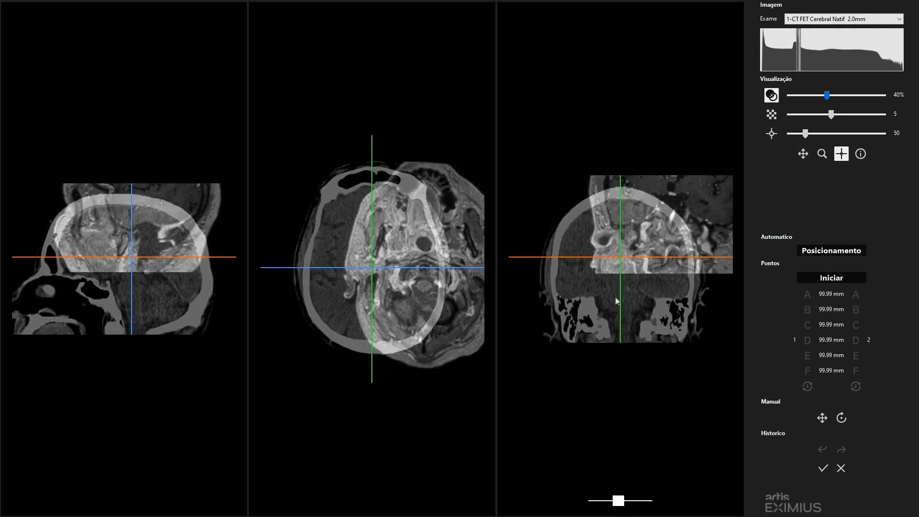
- Display the exams as an interleaved checkerboard with 6 divisions and inspect it at several crosshair positions in the axial view
click(771, 115)
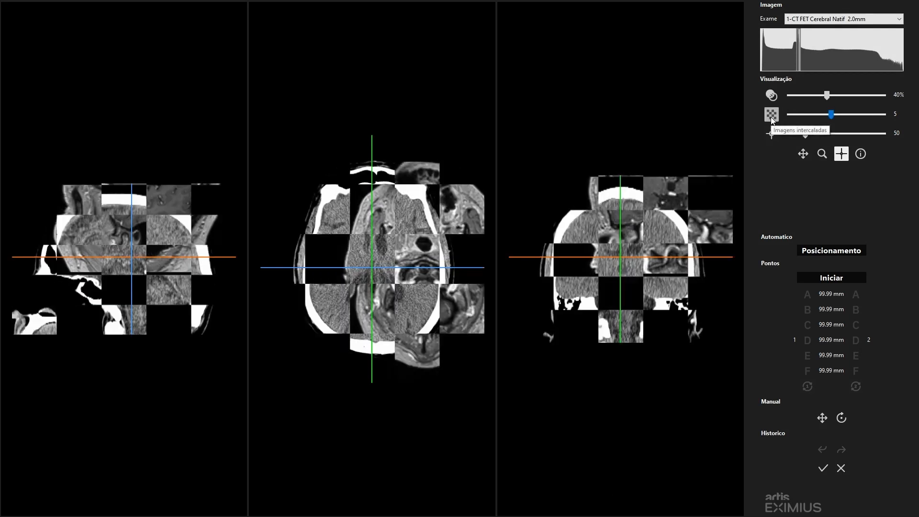
mouse_move(831, 114)
mouse_down()
mouse_move(881, 117)
mouse_move(831, 120)
mouse_move(872, 116)
mouse_move(842, 117)
mouse_up()
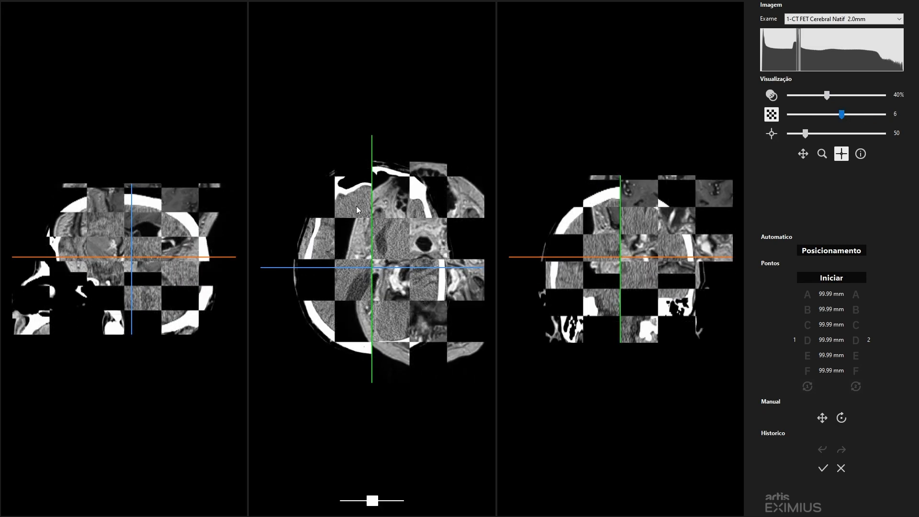
drag(355, 202, 442, 213)
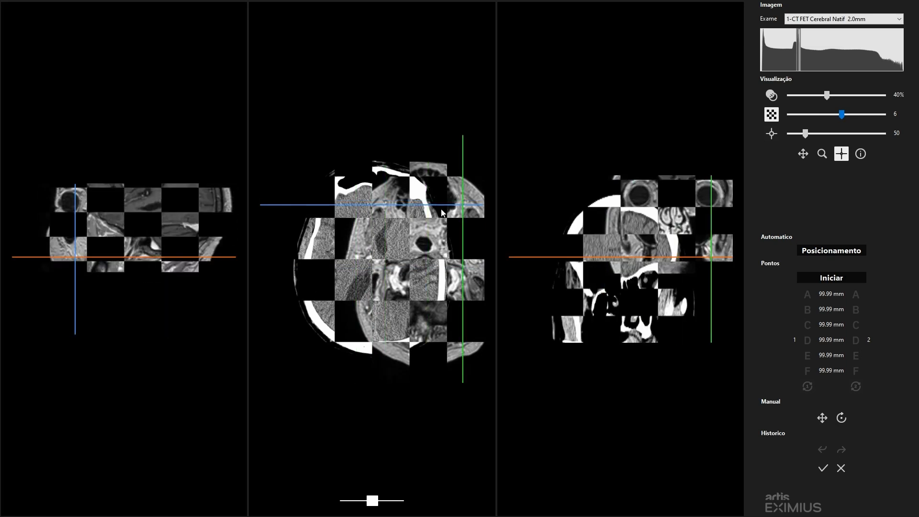
click(323, 237)
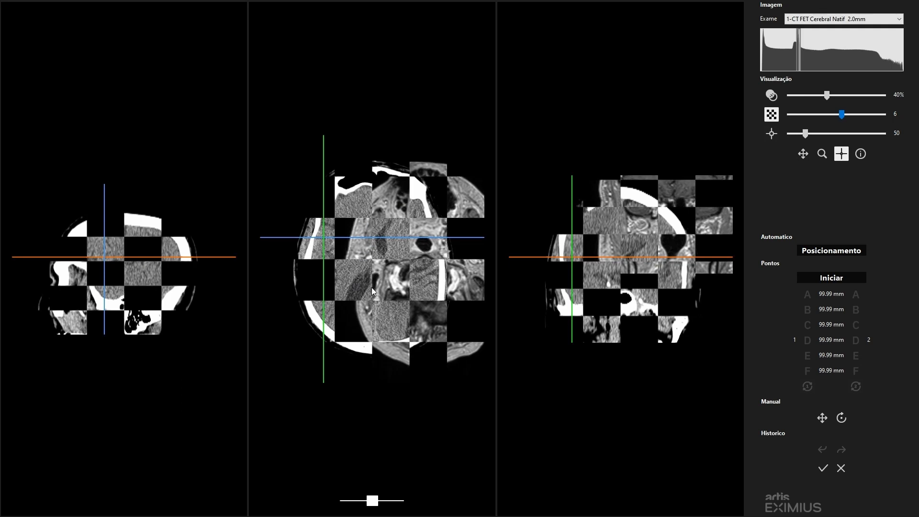
click(354, 208)
drag(353, 209, 389, 234)
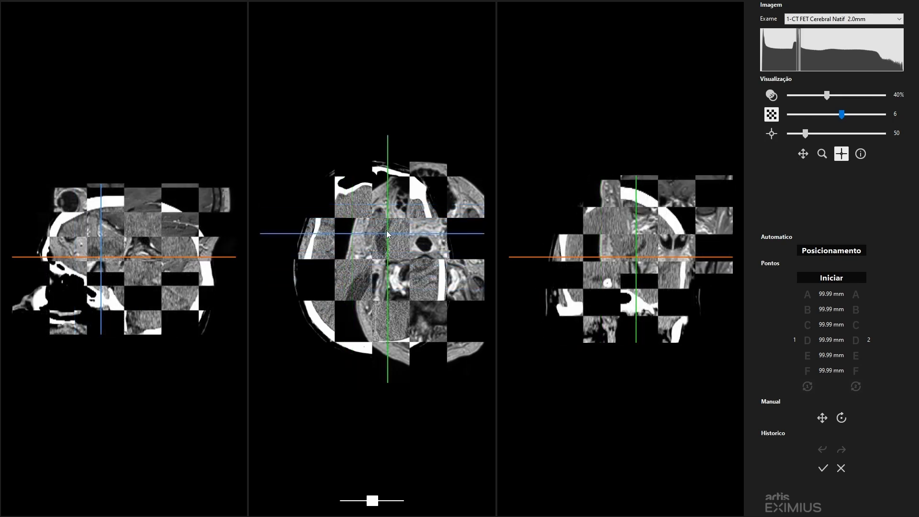
- Display one exam in a size 59 window around the crosshair, swap the two exams and move the window across the axial slice
click(771, 135)
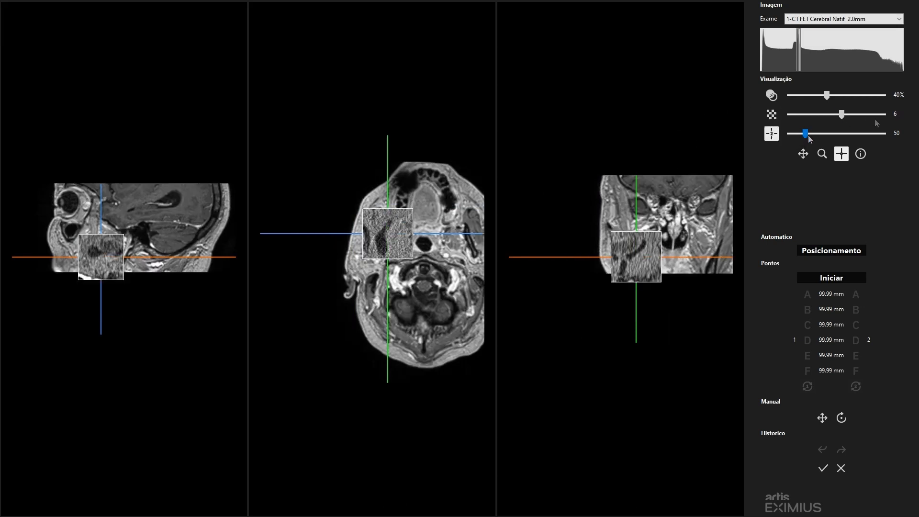
mouse_move(805, 133)
mouse_down()
mouse_move(816, 137)
mouse_move(808, 136)
mouse_up()
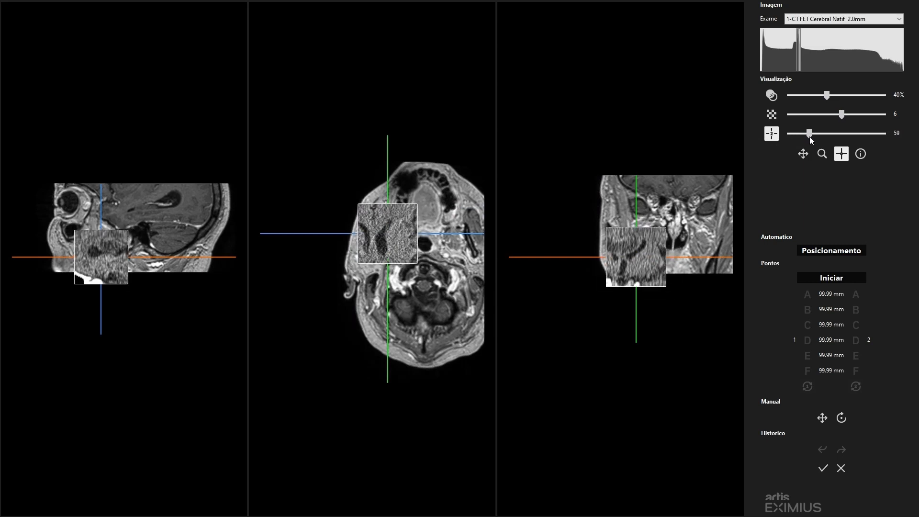
drag(389, 234, 389, 284)
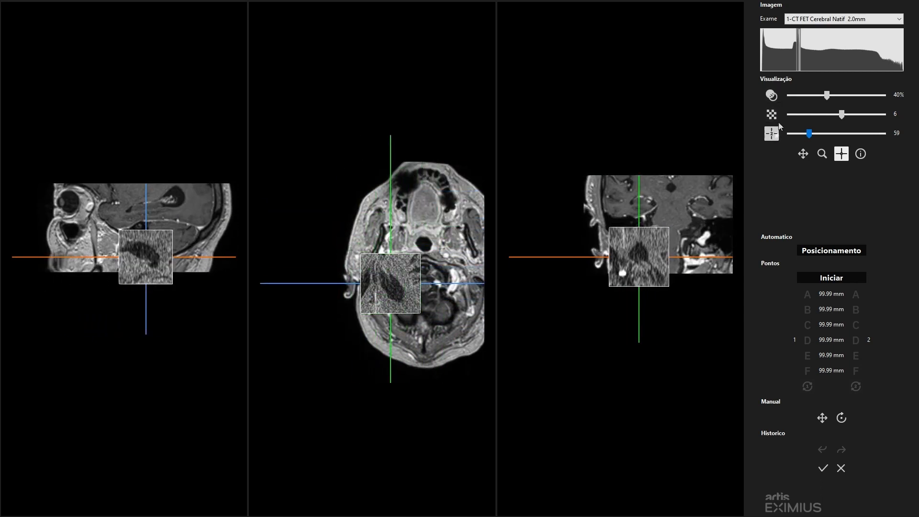
click(772, 135)
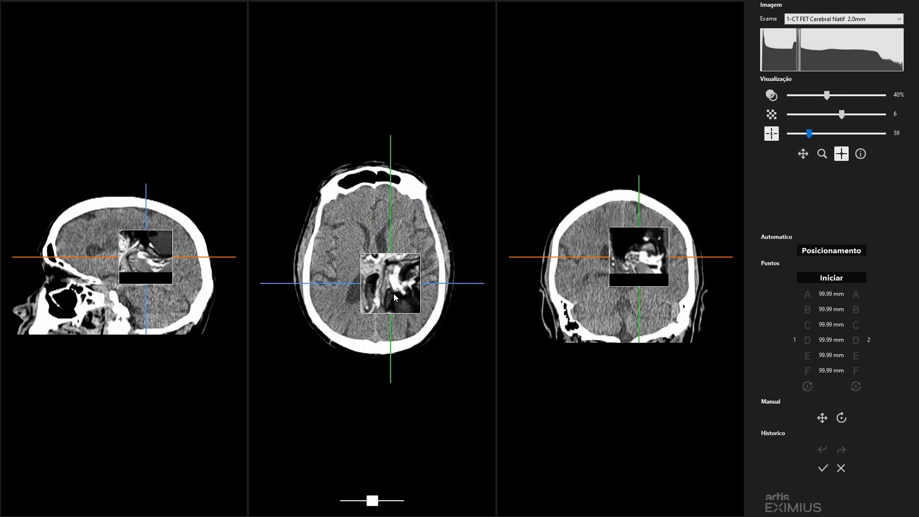
drag(393, 292, 379, 250)
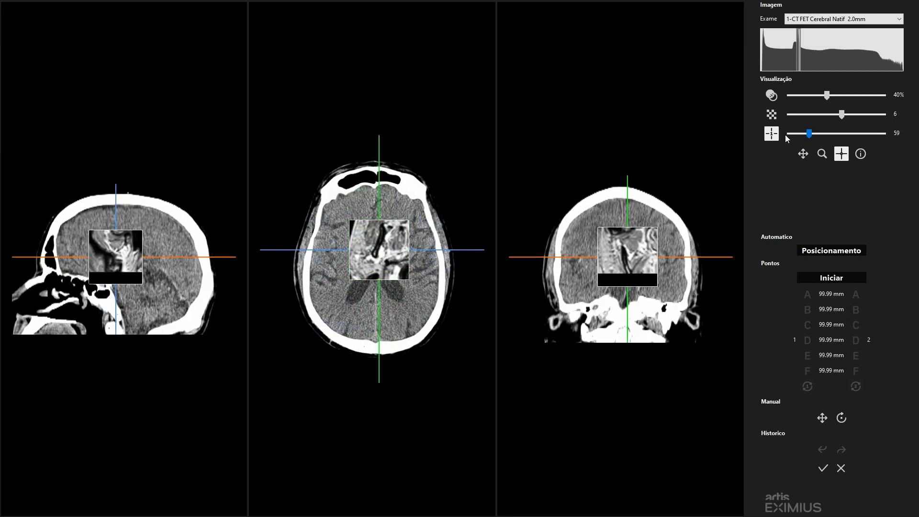
- Return to the superimposed display at 40% and slightly shift and enlarge the axial view
click(771, 96)
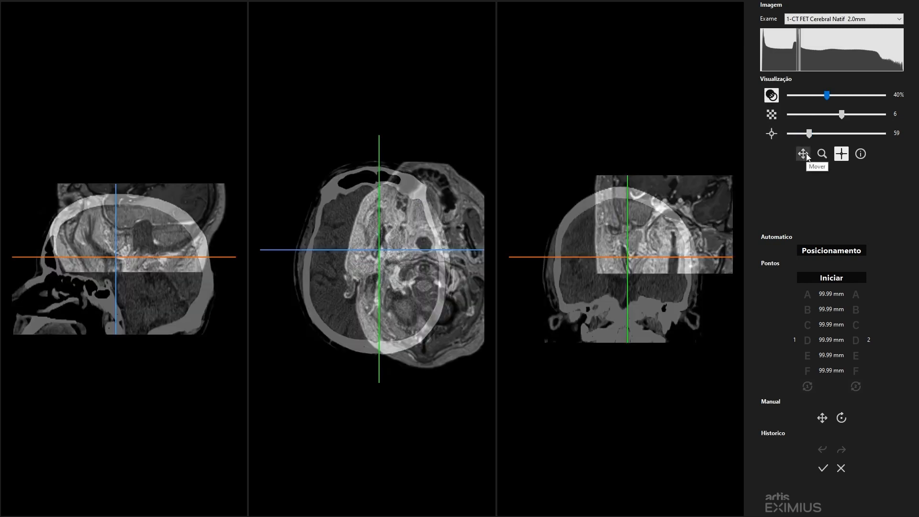
drag(393, 303, 425, 274)
click(806, 154)
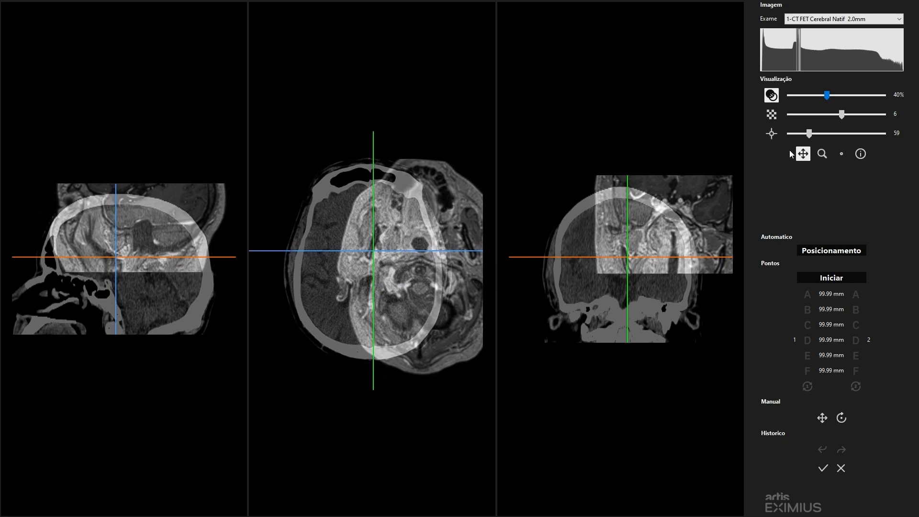
click(822, 157)
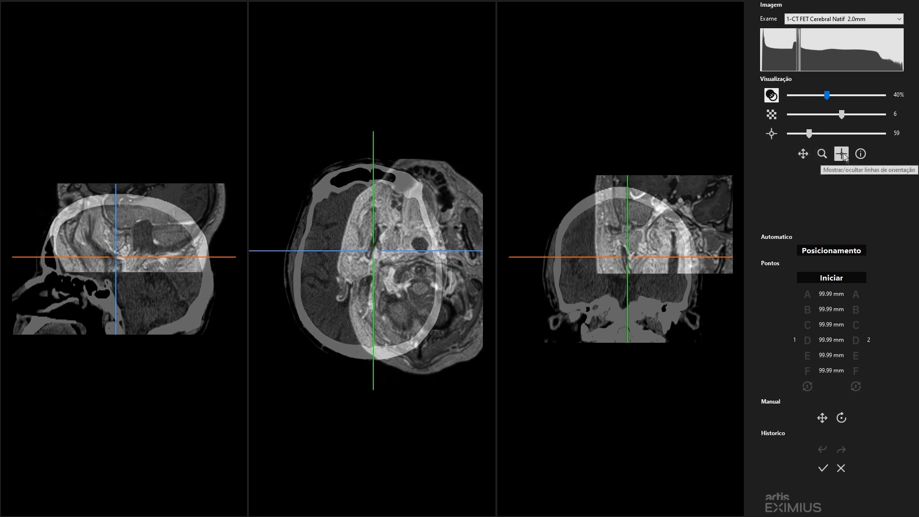
- Toggle the orientation lines off and on in the slice views and open the exam information
click(842, 155)
click(841, 154)
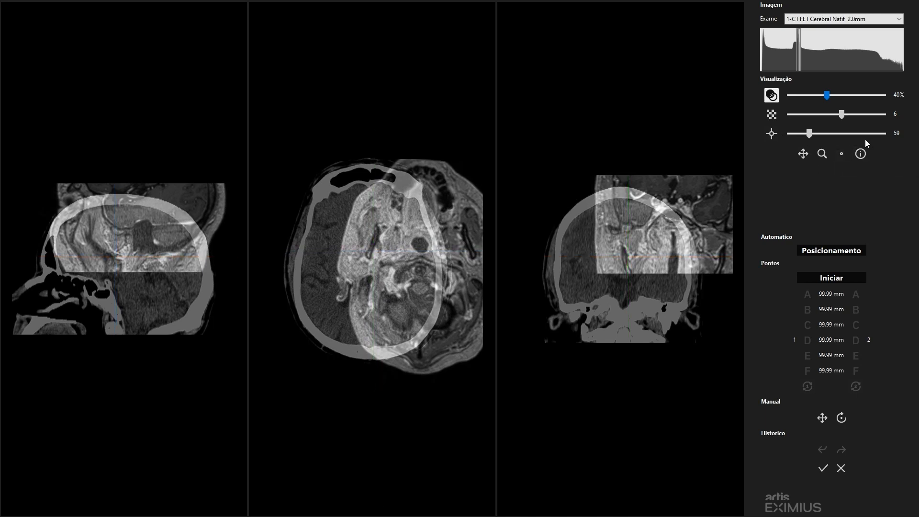
click(841, 155)
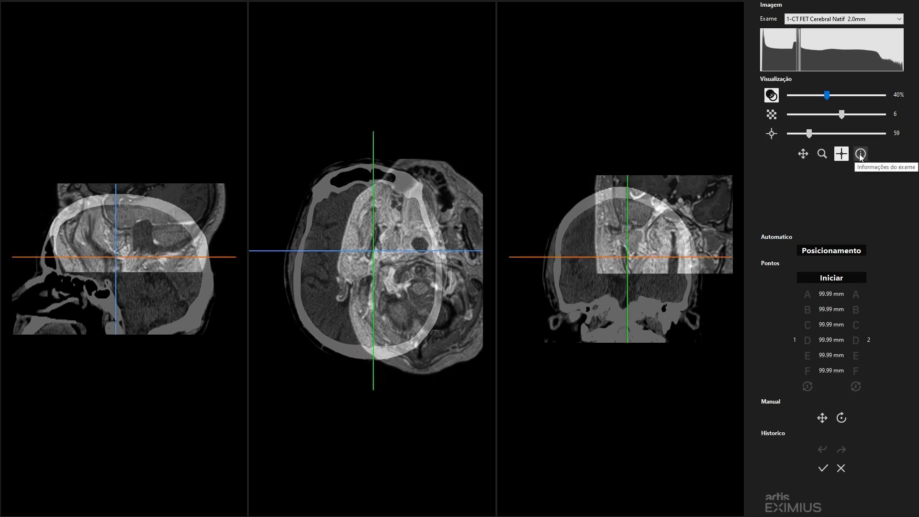
click(860, 154)
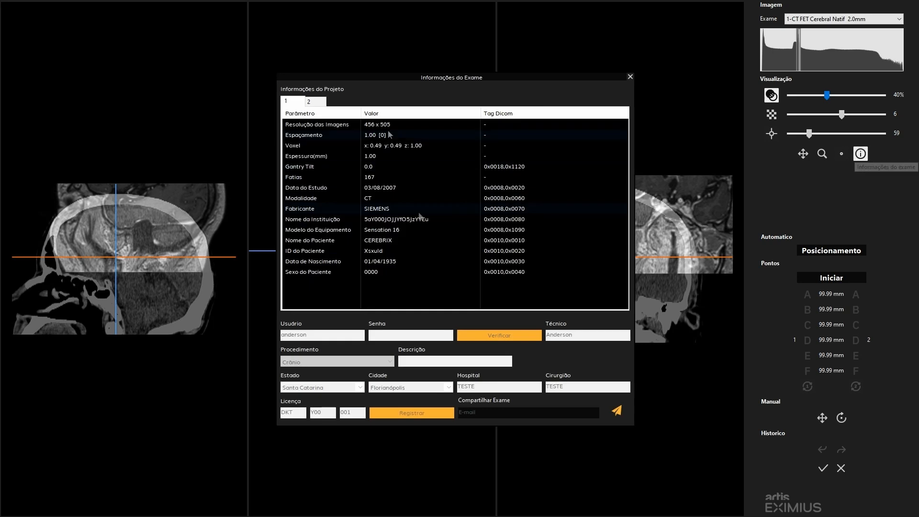
- Compare the exam information of exams 1 and 2, including resolution, modality and patient data, and close it
click(309, 102)
click(289, 103)
click(310, 103)
click(299, 105)
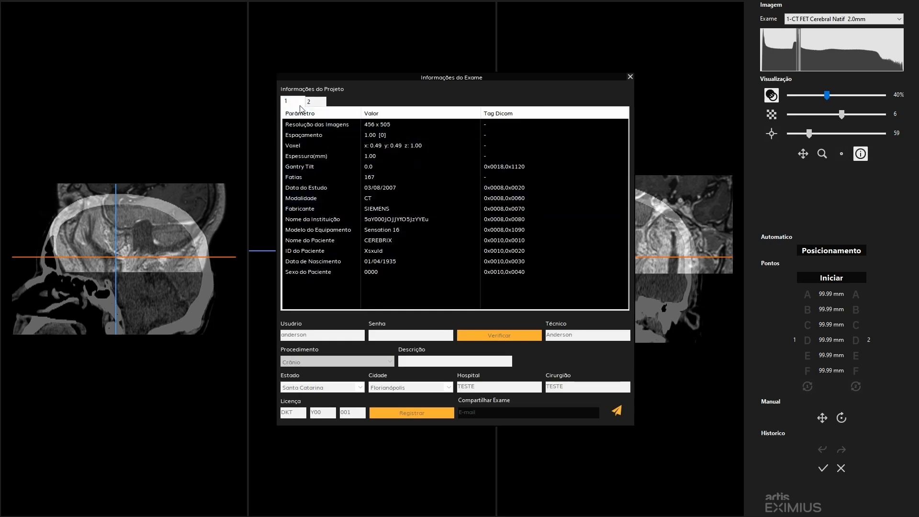
click(311, 102)
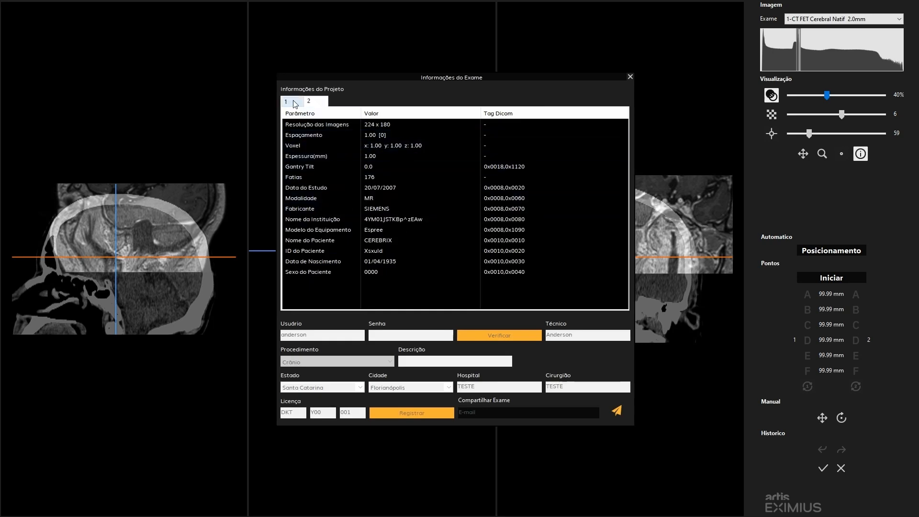
click(294, 103)
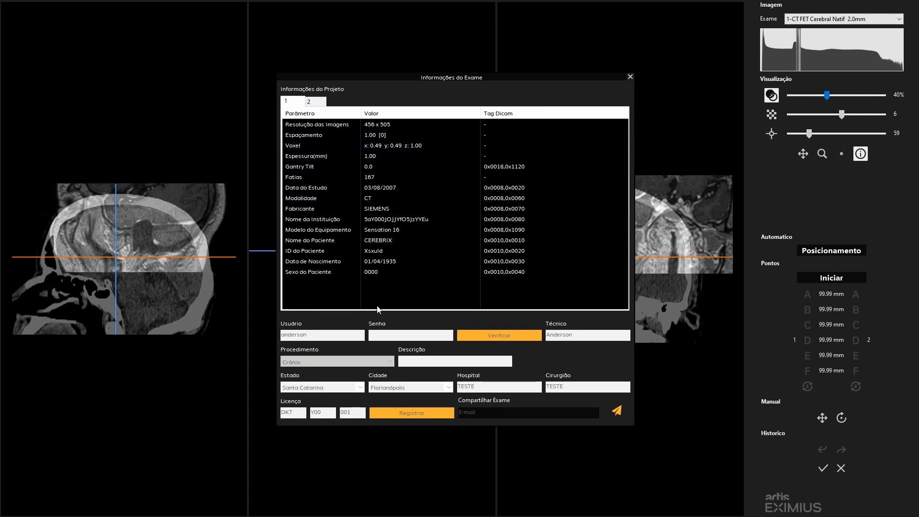
click(310, 102)
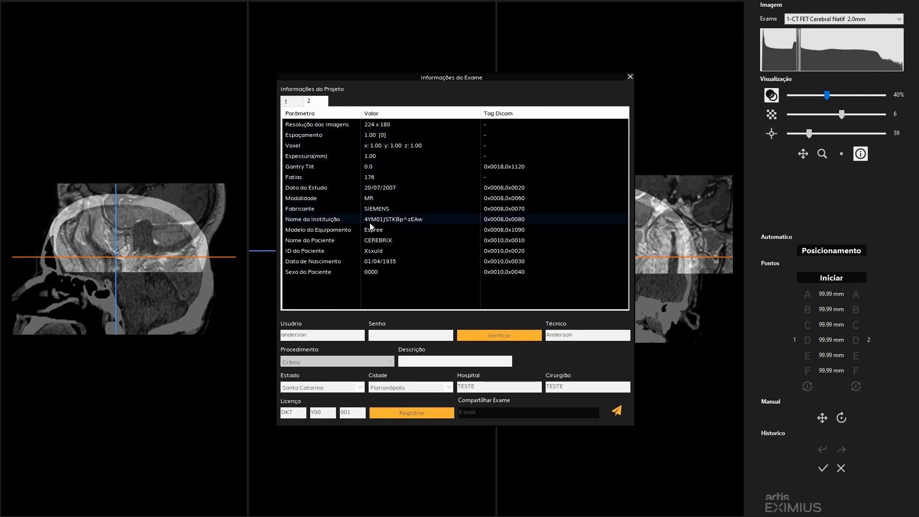
click(380, 262)
click(292, 101)
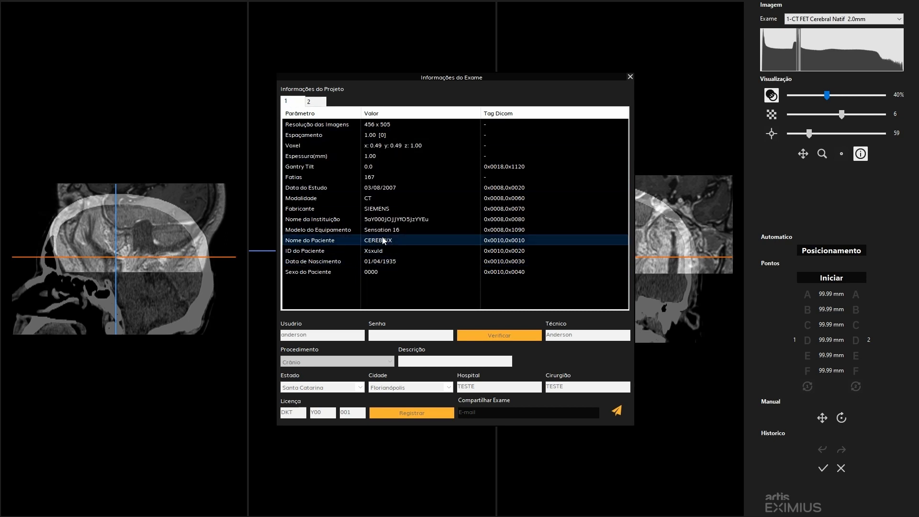
click(630, 77)
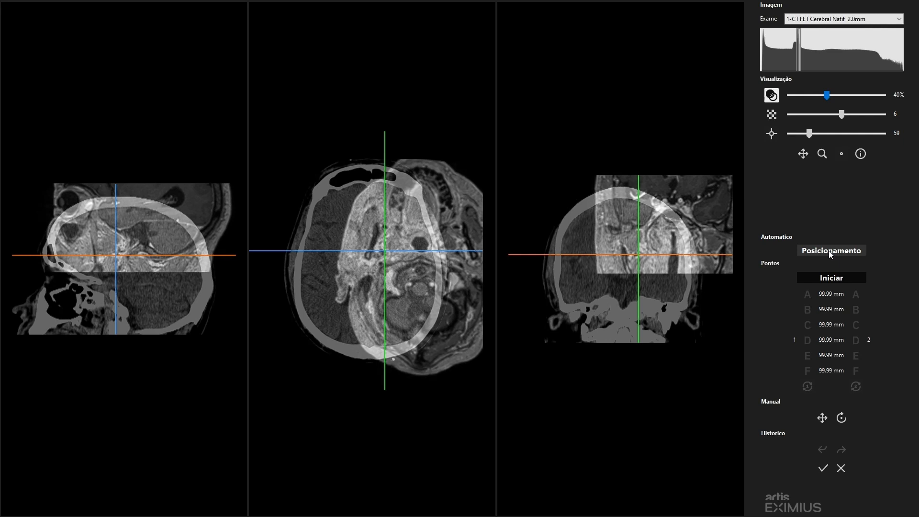
- Align the two exams with automatic positioning and check the overlap across neighbouring axial slices
click(828, 251)
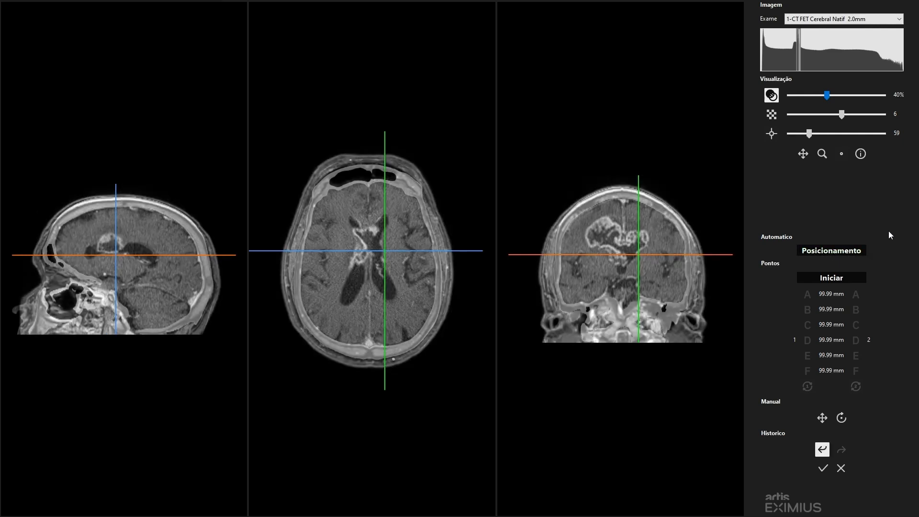
scroll(366, 275, down, 5)
scroll(365, 275, up, 12)
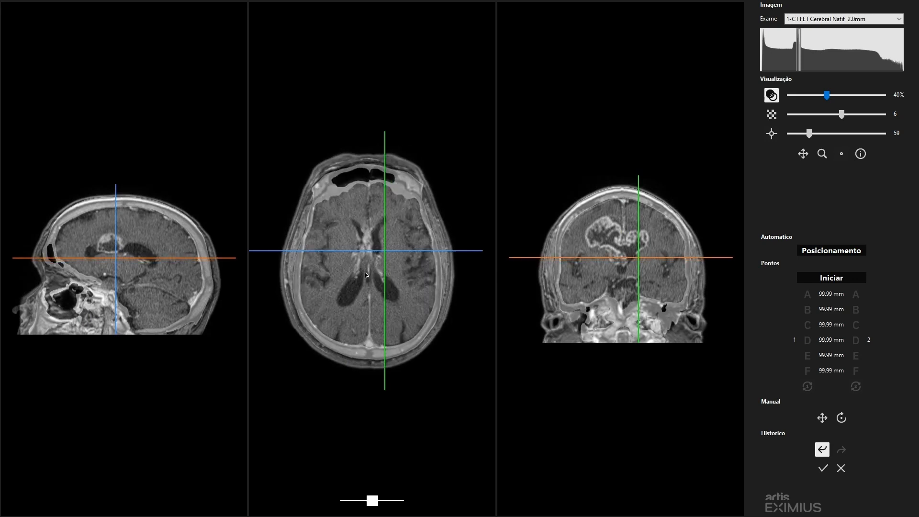
scroll(365, 275, down, 6)
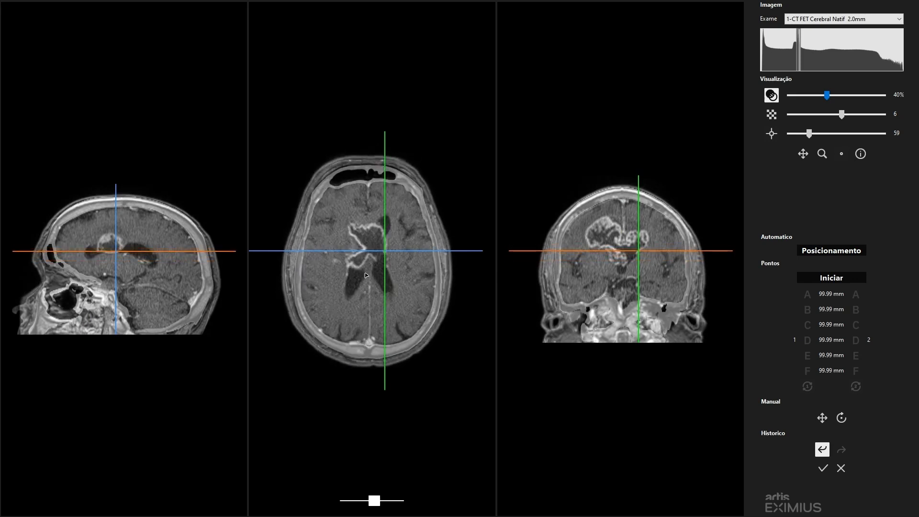
scroll(125, 306, down, 2)
scroll(125, 306, down, 4)
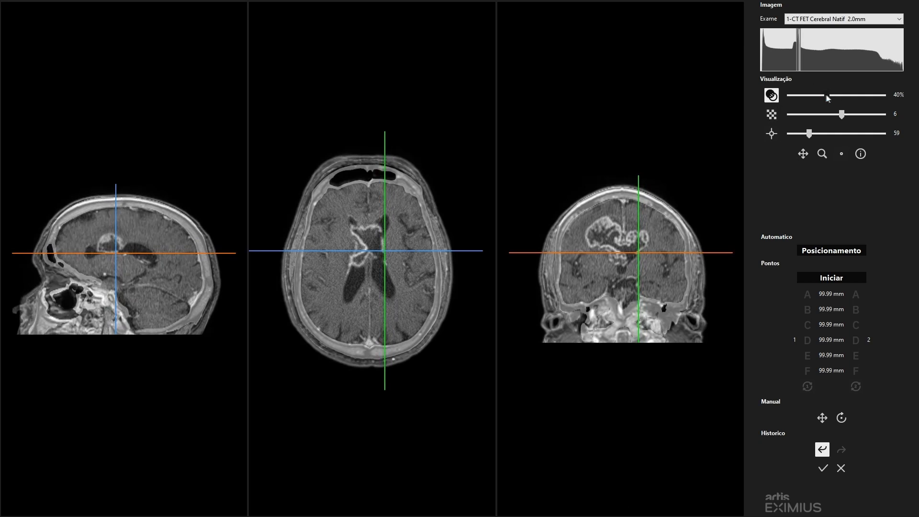
- Check the alignment with the 8-division checkerboard and the size 59 window, and return to the superimposed display at 50%
drag(826, 96, 860, 116)
click(840, 115)
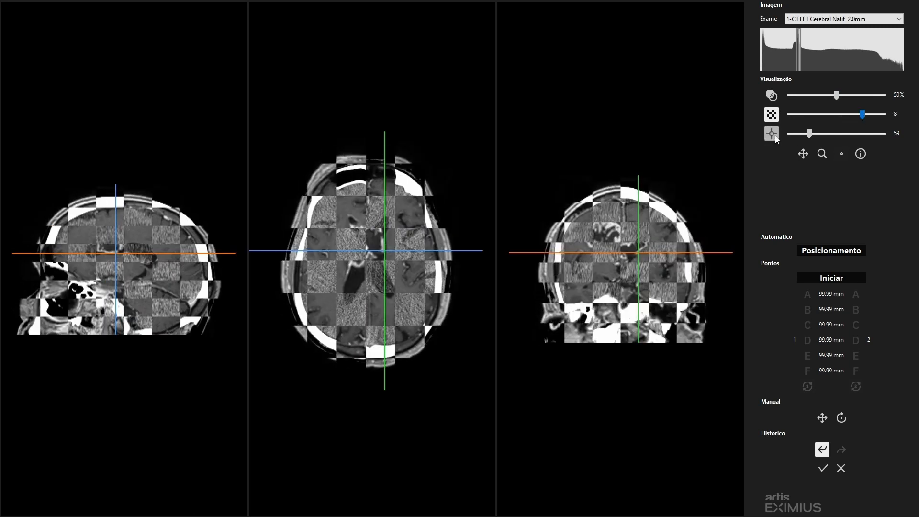
click(771, 134)
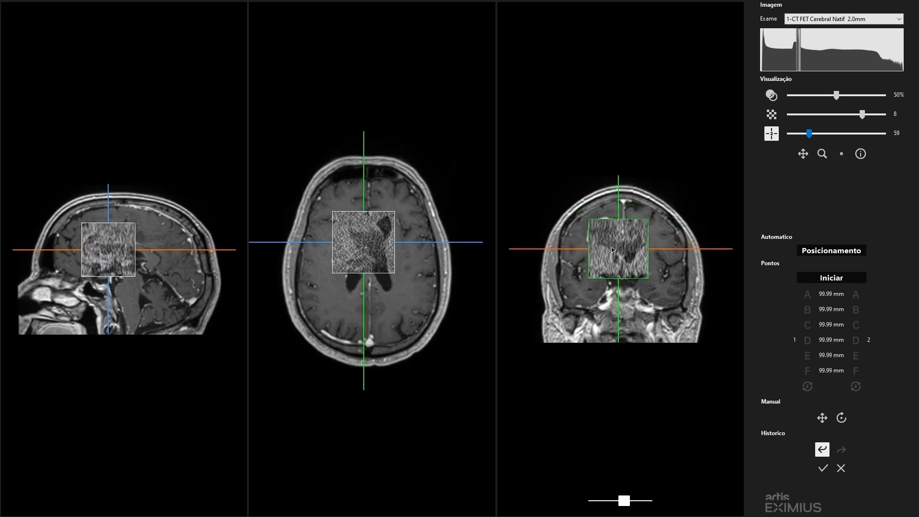
click(771, 95)
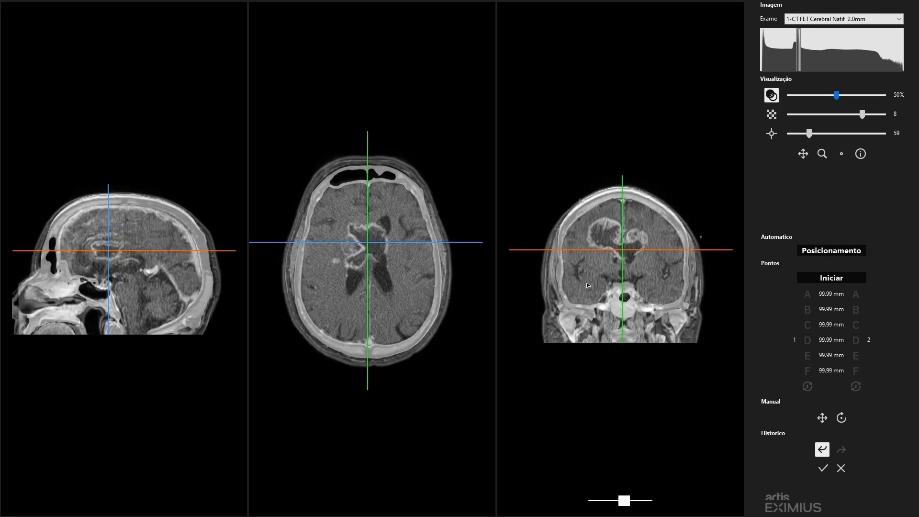
- Set the superimposition to 40% and manually move the exam slightly in the sagittal view
click(822, 420)
drag(836, 95, 826, 97)
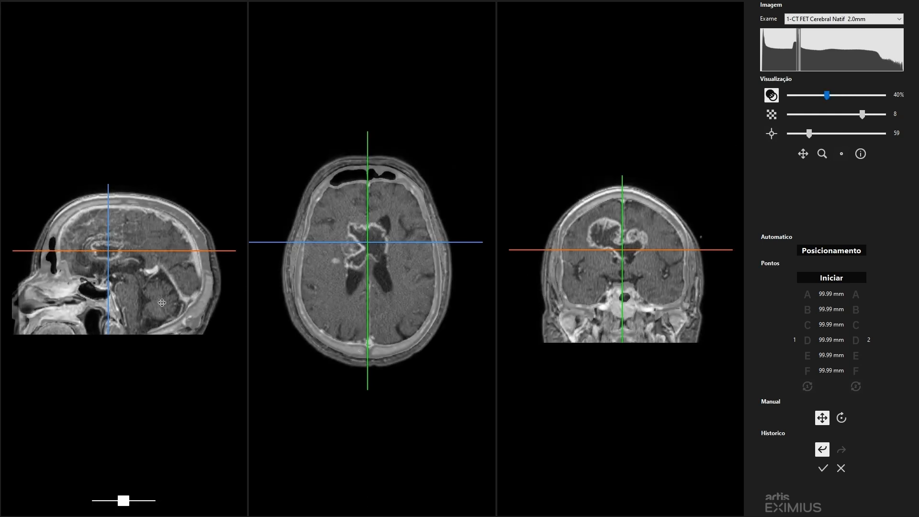
drag(162, 303, 165, 301)
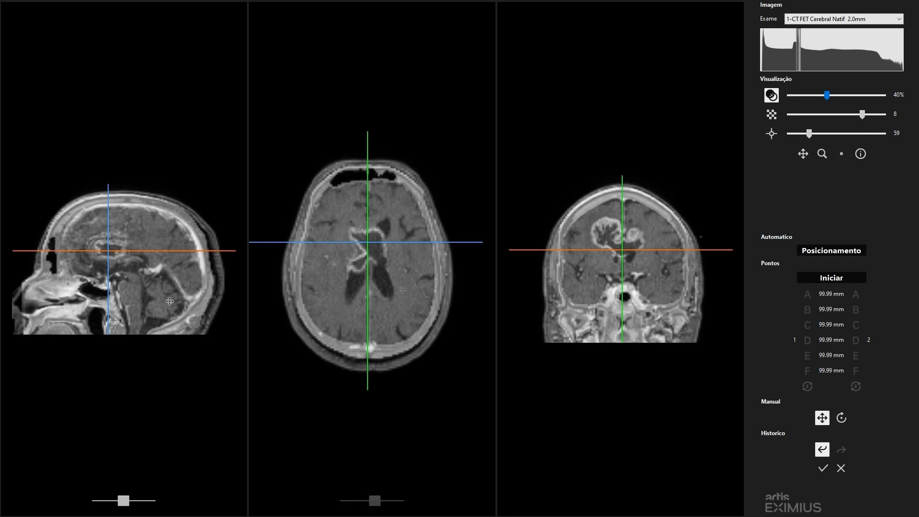
- Manually rotate the exam in the axial view and in the sagittal view
click(841, 418)
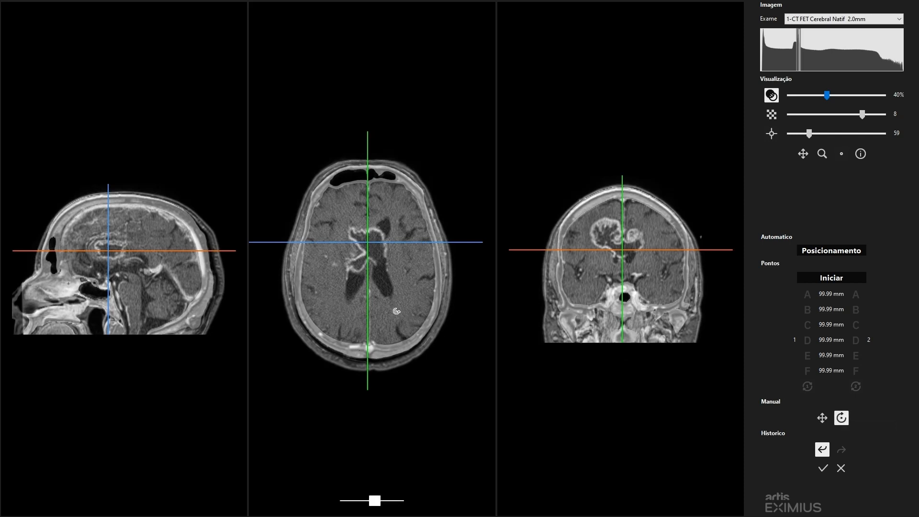
drag(394, 310, 365, 281)
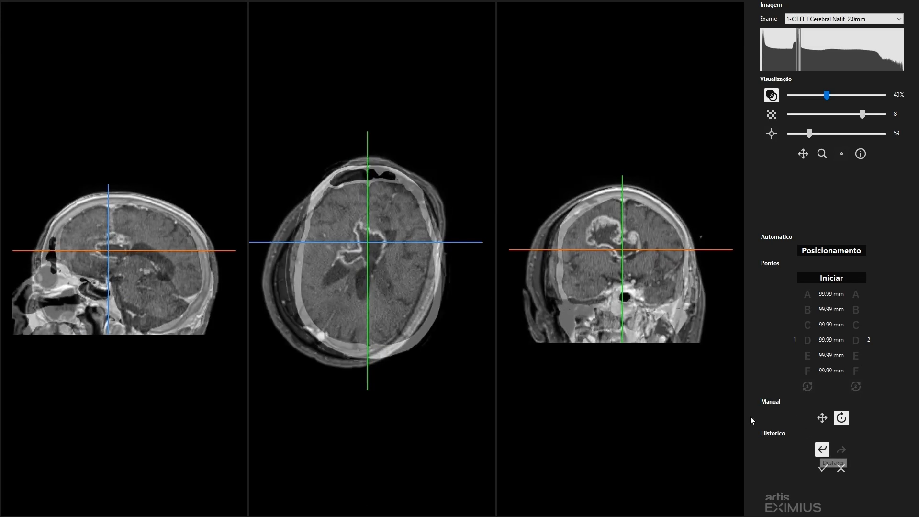
drag(354, 295, 366, 303)
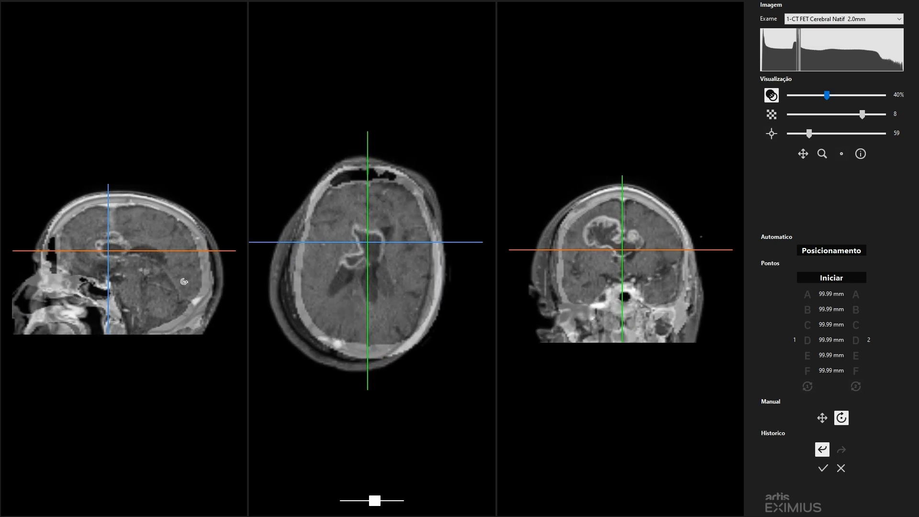
drag(184, 273, 185, 289)
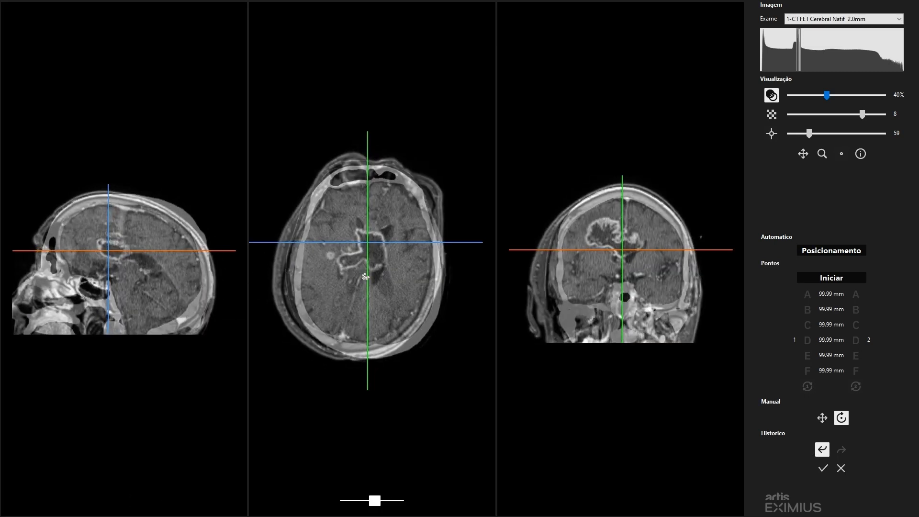
- Undo the alignment changes back to the original positions, redo them up to the axial rotation, and undo that rotation
click(822, 451)
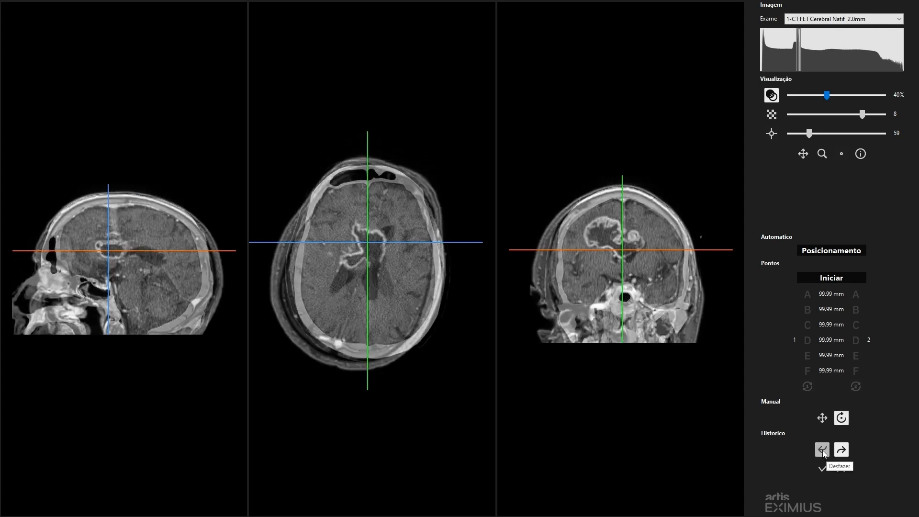
click(823, 451)
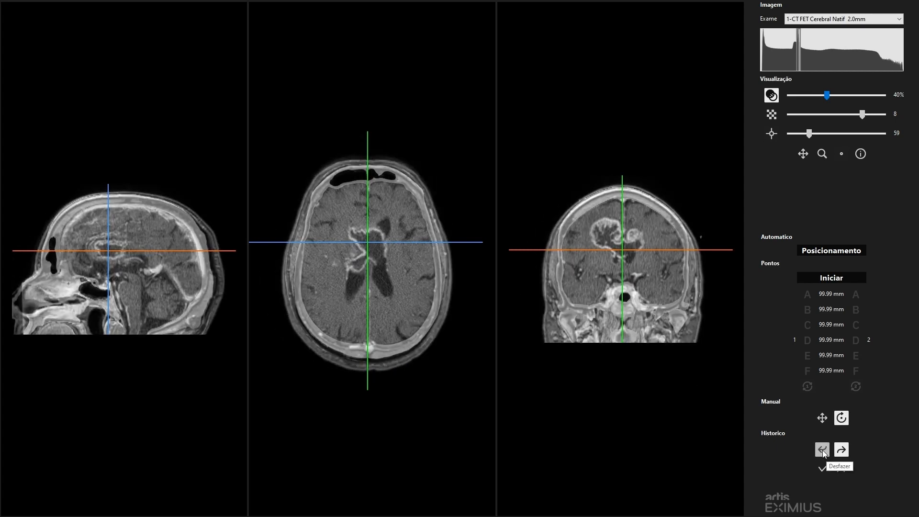
click(822, 450)
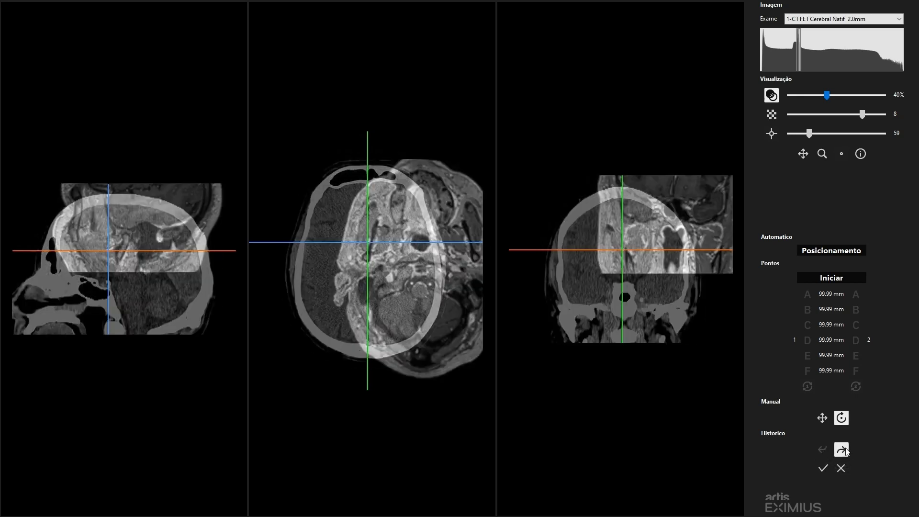
click(842, 449)
click(844, 451)
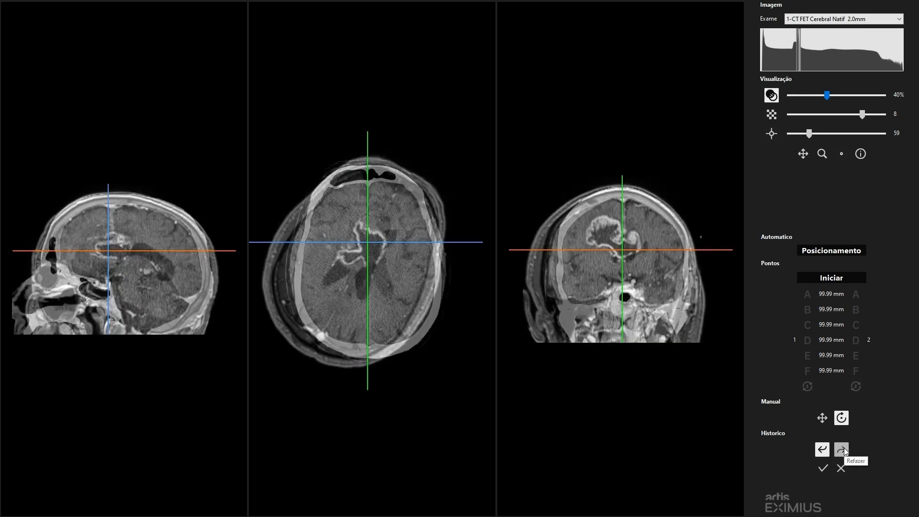
click(826, 450)
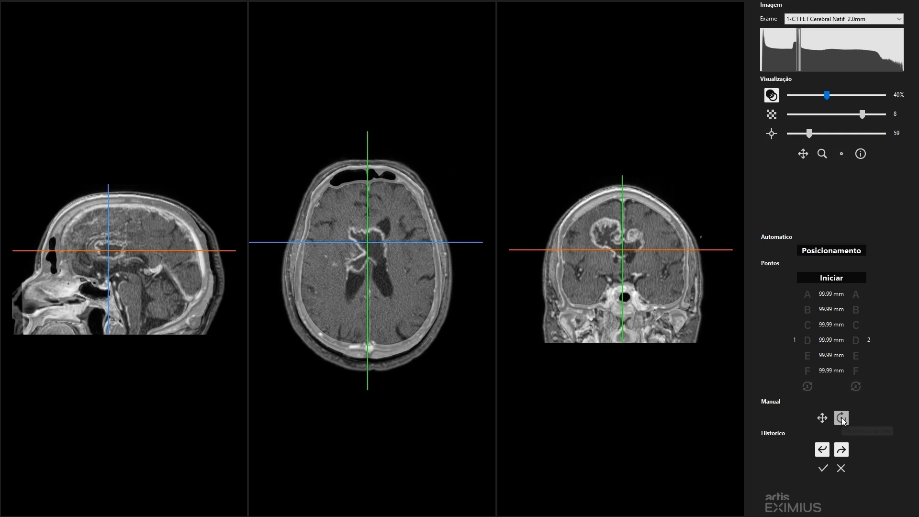
- Leave the rotation tool, reposition the crosshair in the axial and sagittal views, and display the exams as a checkerboard with 8 divisions
click(842, 418)
click(380, 273)
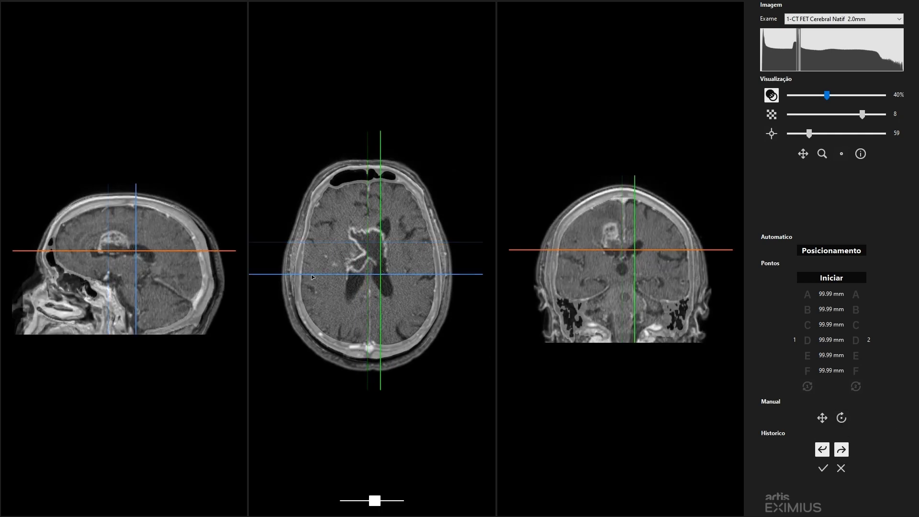
click(141, 253)
click(771, 117)
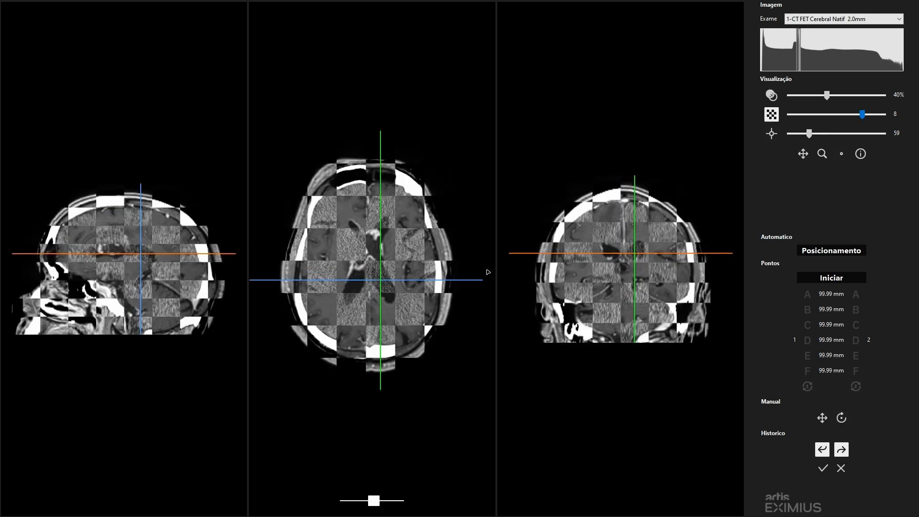
mouse_move(864, 115)
mouse_down()
mouse_move(855, 116)
mouse_move(872, 119)
mouse_up()
scroll(640, 266, up, 4)
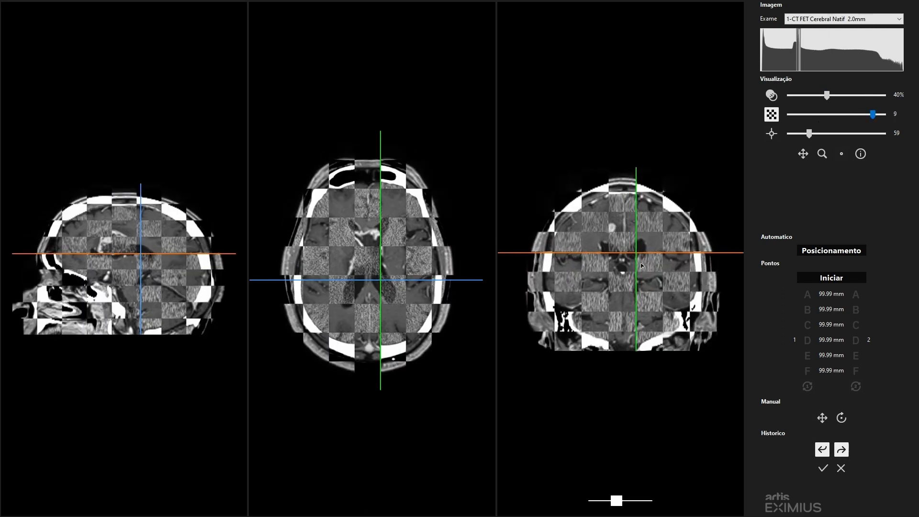
drag(871, 115, 861, 116)
- Inspect the checkerboard through the coronal slices and move the crosshair near the top of the skull
scroll(633, 281, down, 7)
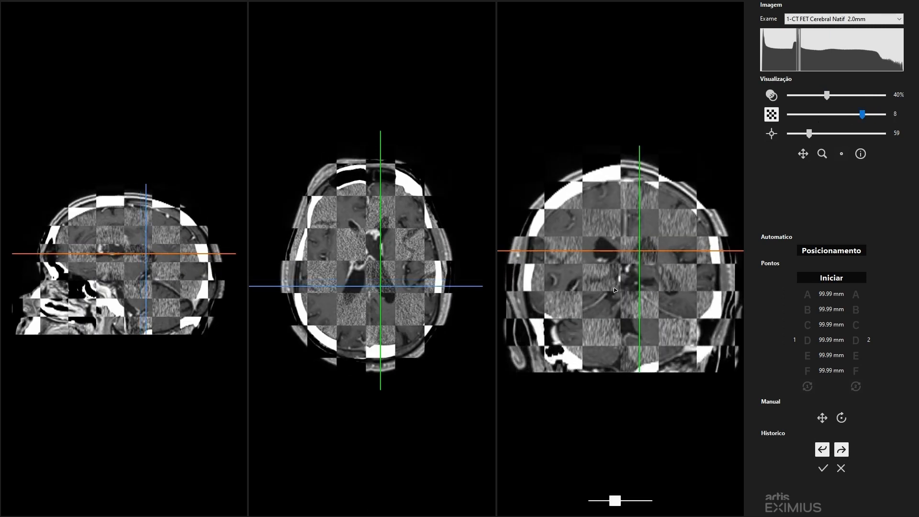
scroll(631, 229, up, 2)
scroll(629, 209, down, 2)
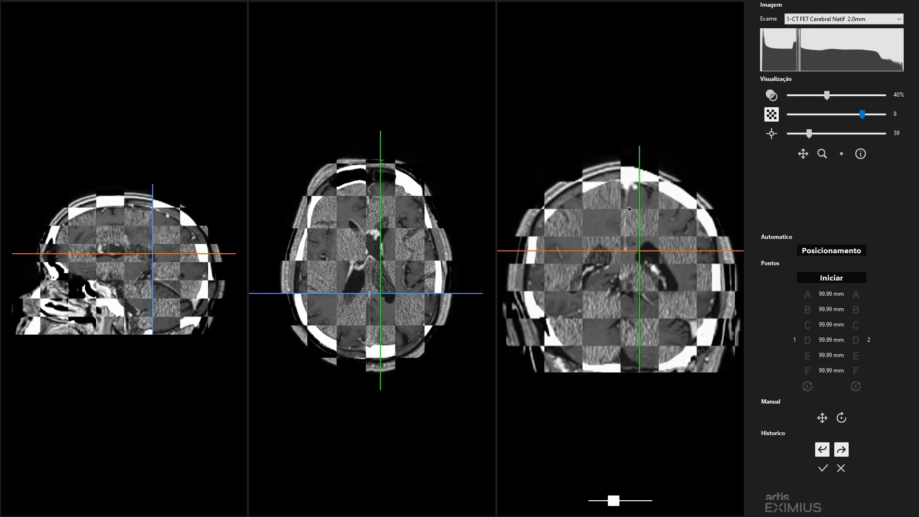
scroll(628, 201, up, 5)
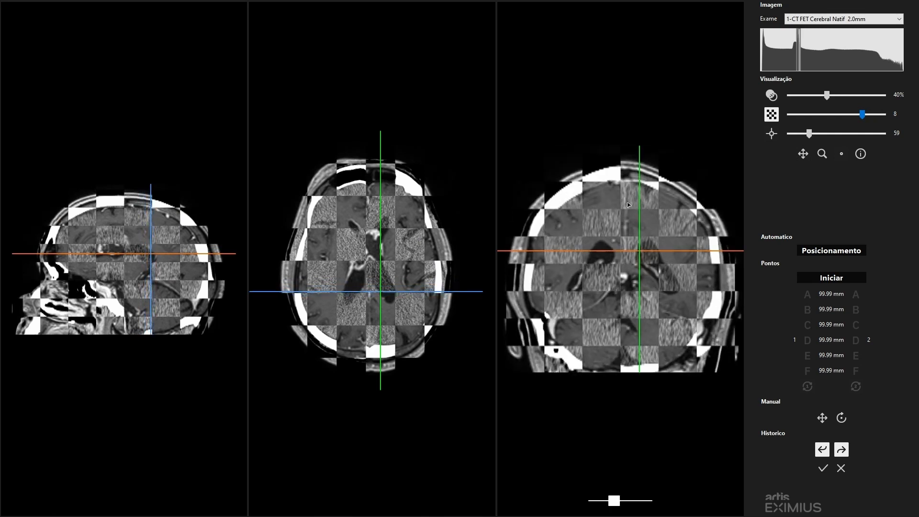
drag(623, 184, 614, 201)
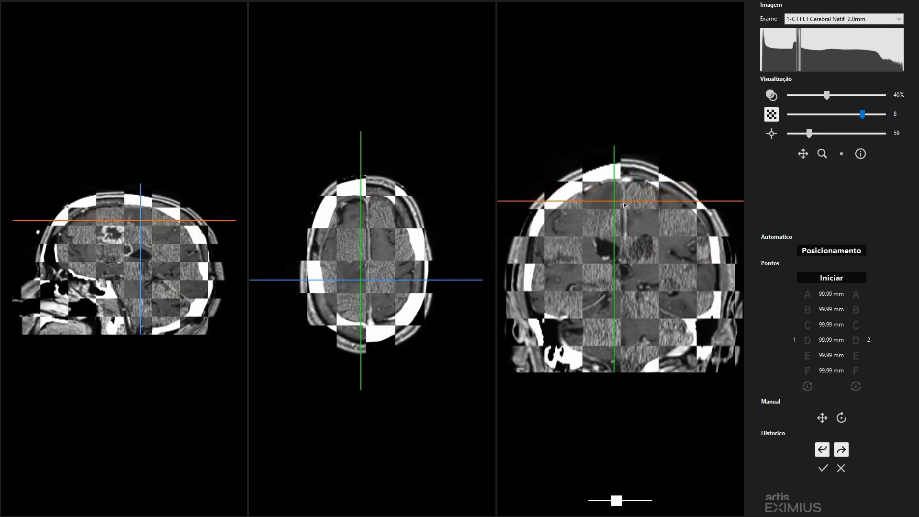
- Hide the orientation lines and rotate the exam in the coronal view, fine-tuning the angle in small increments
click(841, 154)
scroll(626, 201, down, 3)
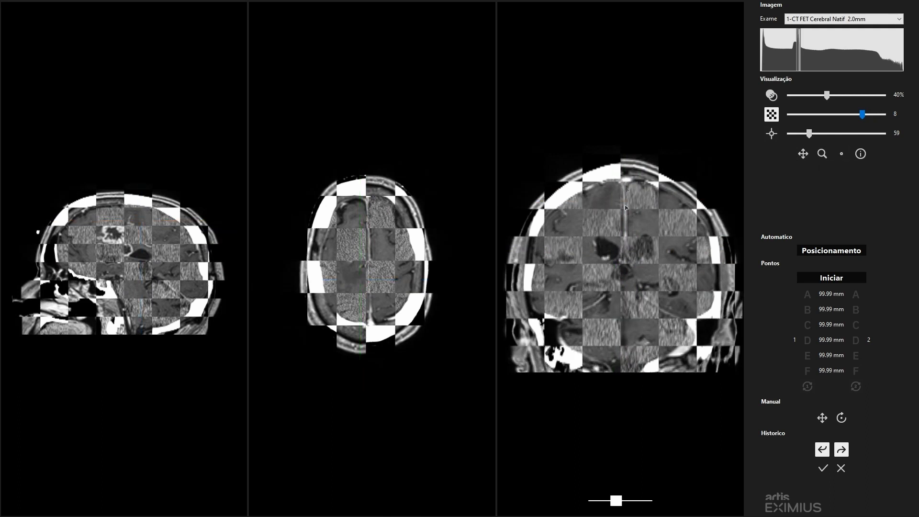
click(841, 418)
mouse_move(643, 202)
mouse_down()
mouse_move(619, 201)
mouse_move(630, 193)
mouse_up()
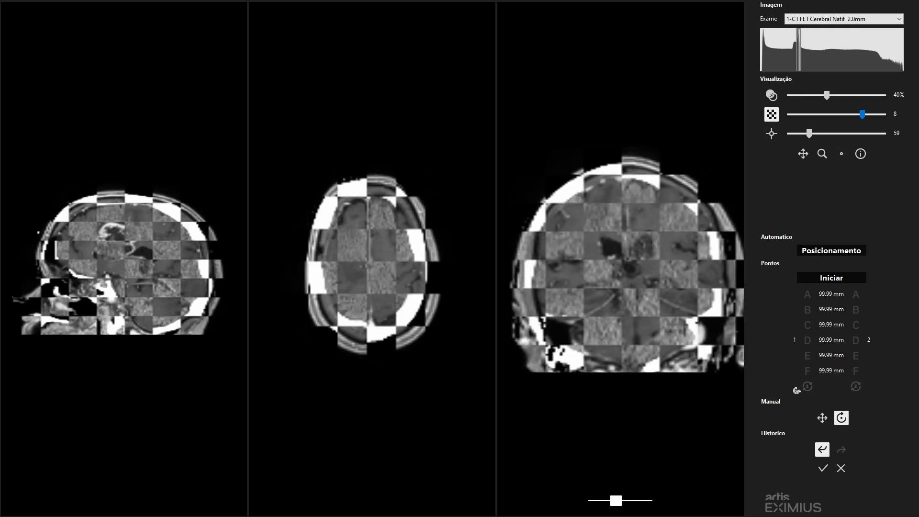
click(823, 419)
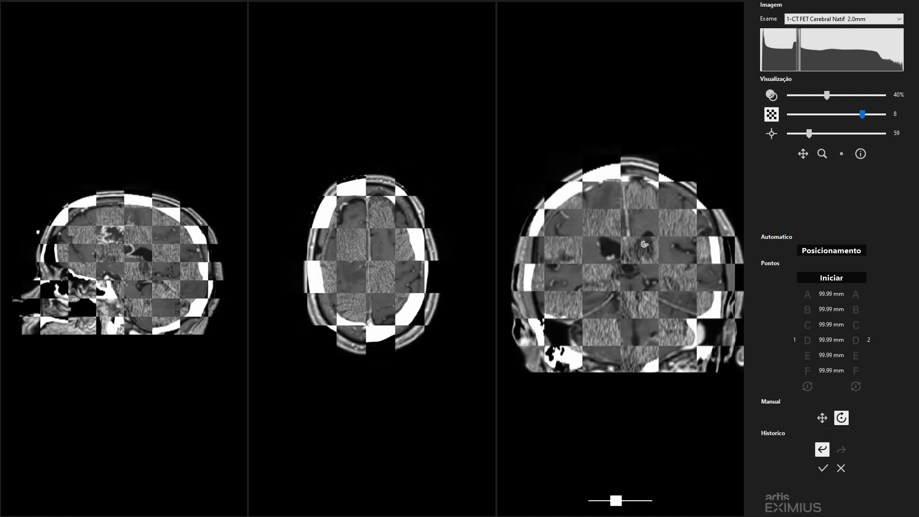
scroll(644, 244, down, 5)
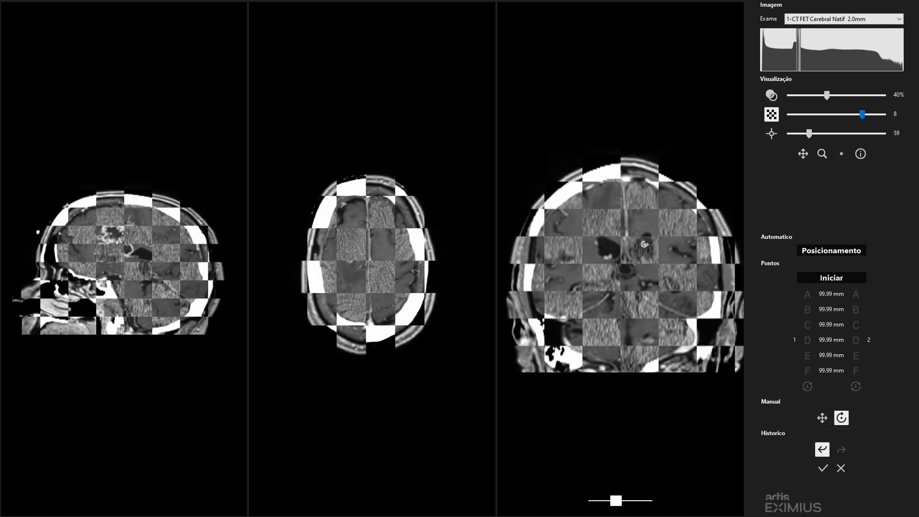
scroll(644, 245, down, 2)
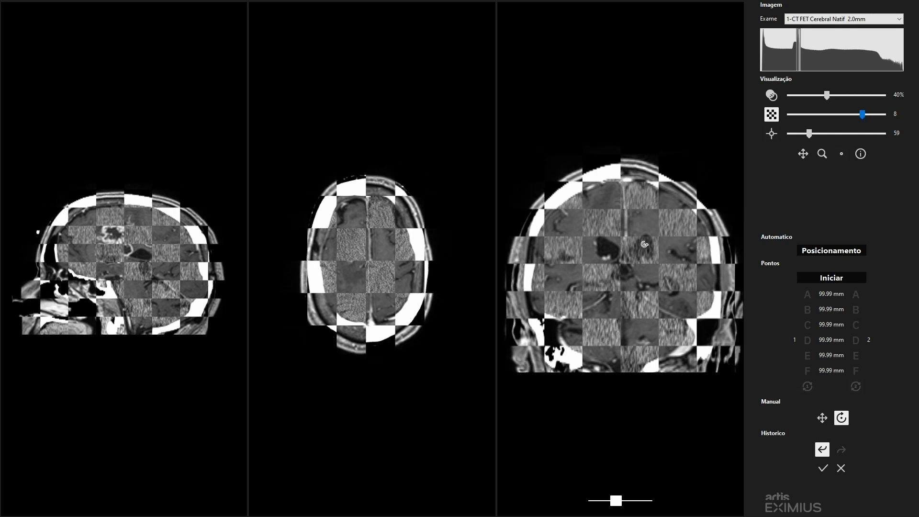
- Fine-tune the exam's position in the axial view and its rotation in the axial and sagittal views, and leave the rotation tool
click(822, 418)
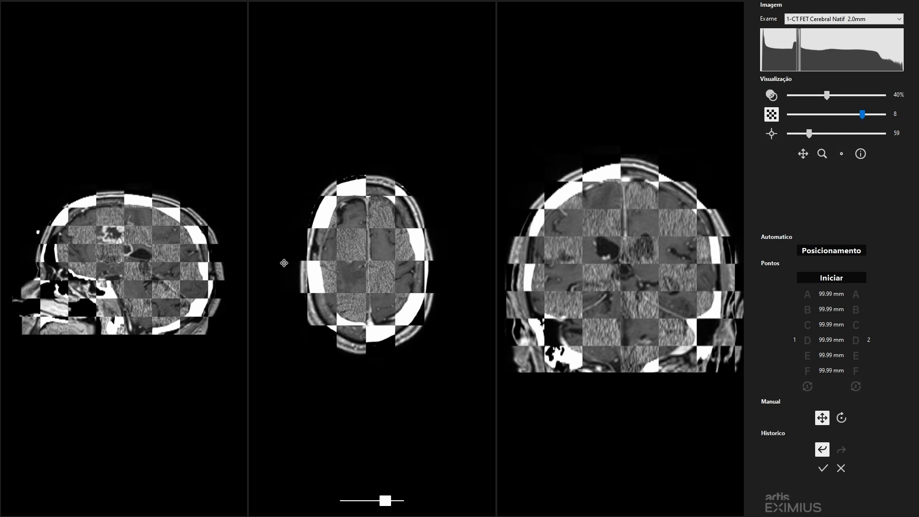
click(823, 418)
drag(367, 277, 367, 277)
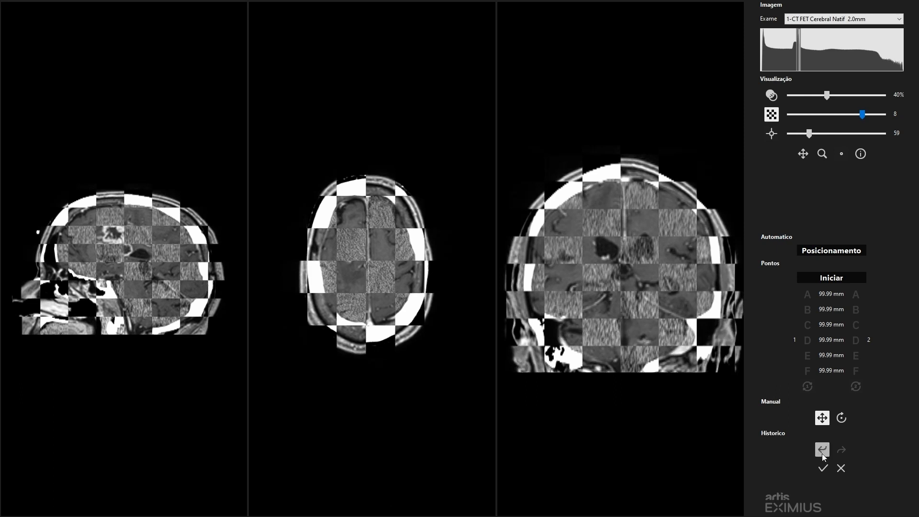
click(843, 418)
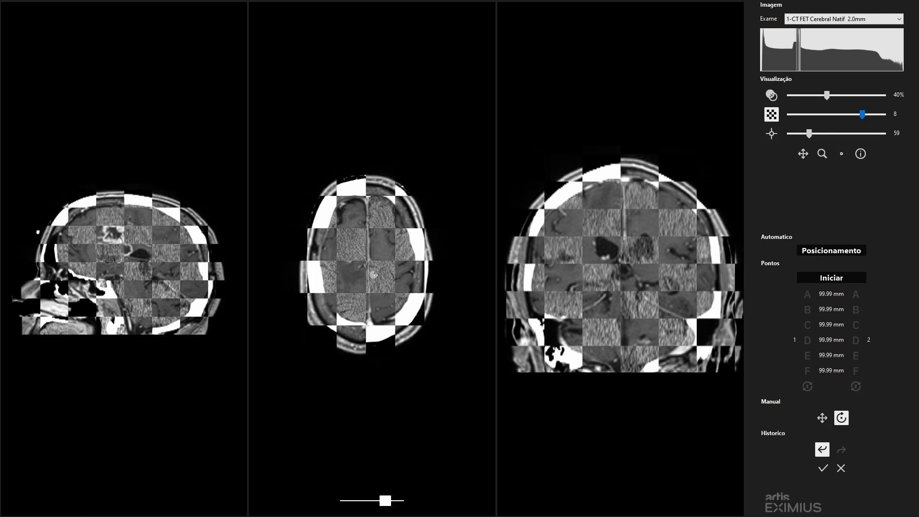
drag(373, 275, 373, 274)
drag(122, 277, 134, 297)
click(842, 419)
- Compare the exams with the square inspection window of size 59, moving it over the lesion in the sagittal, axial and coronal views
click(771, 139)
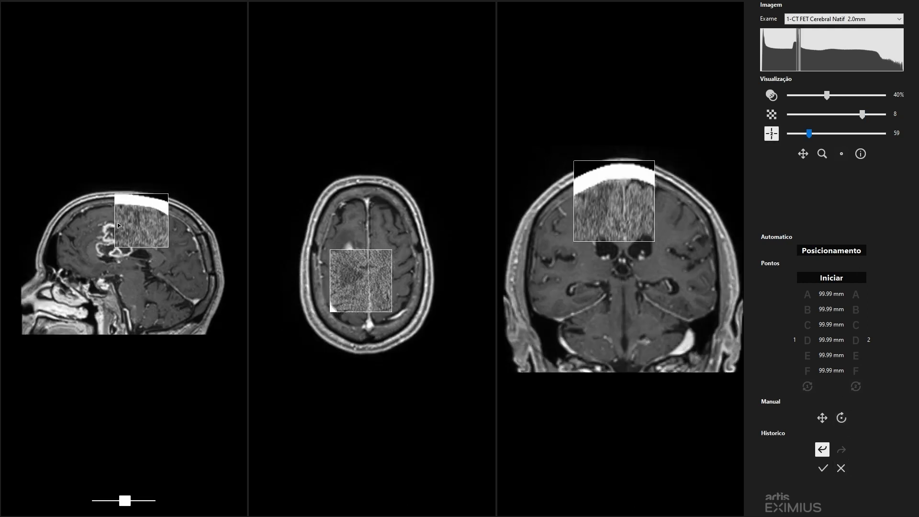
drag(126, 223, 101, 262)
mouse_move(375, 262)
mouse_down()
mouse_move(371, 282)
mouse_move(379, 236)
mouse_move(380, 274)
mouse_up()
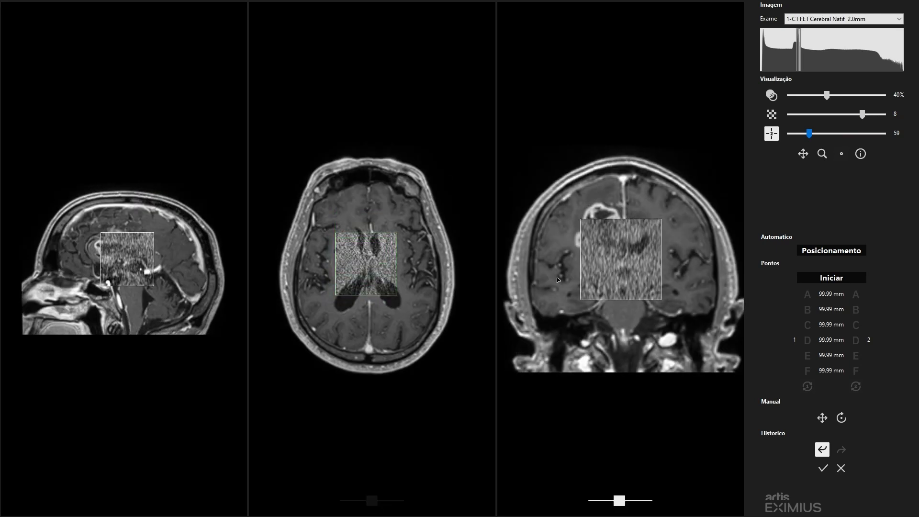
drag(629, 268, 619, 249)
- Show the MR inside the inspection window over the CT and enlarge the window to 81, repositioning it around the lesion
click(773, 138)
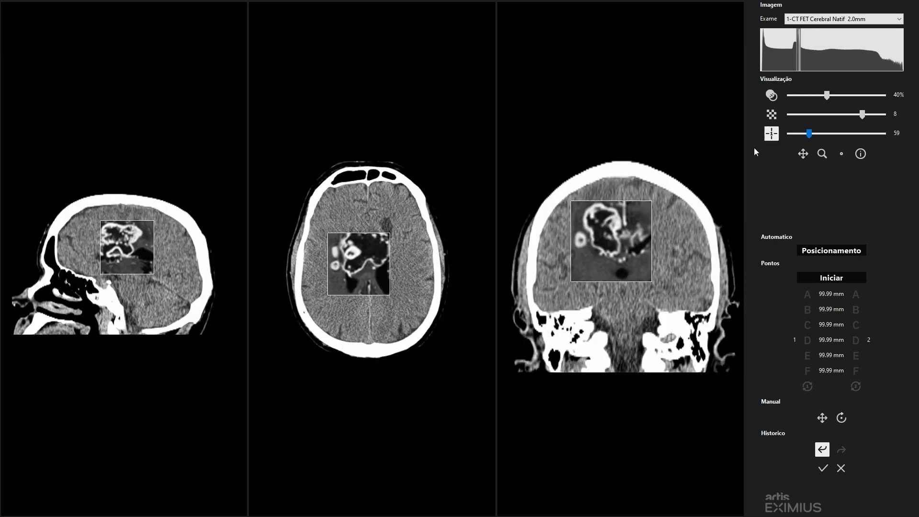
drag(365, 274, 366, 292)
mouse_move(809, 133)
mouse_down()
mouse_move(821, 133)
mouse_move(812, 134)
mouse_up()
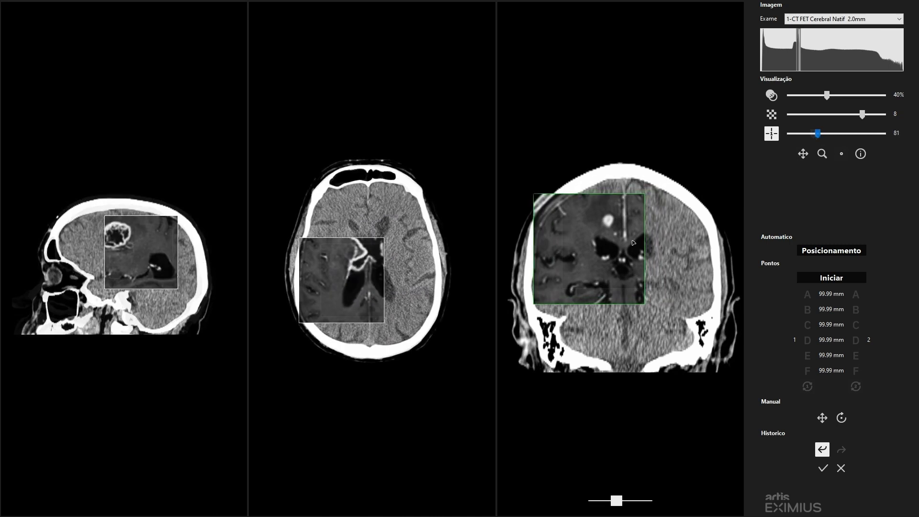
drag(633, 243, 654, 266)
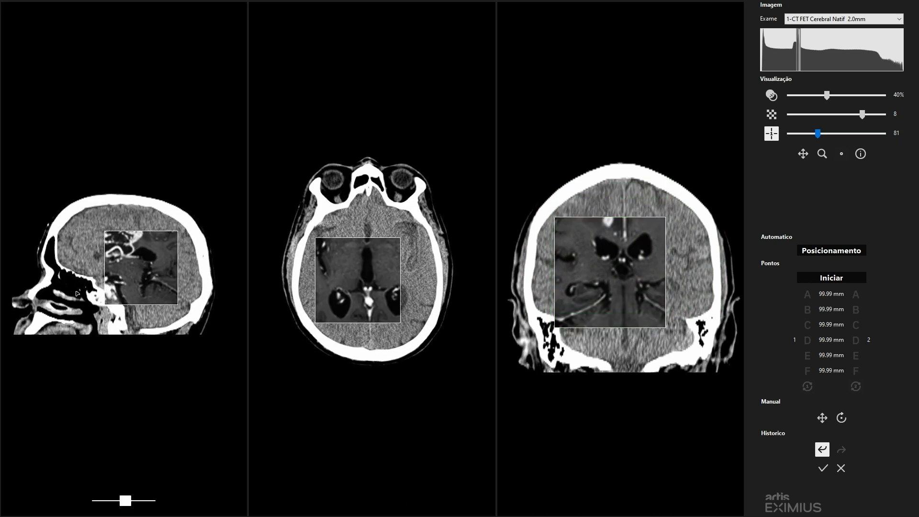
drag(153, 276, 114, 249)
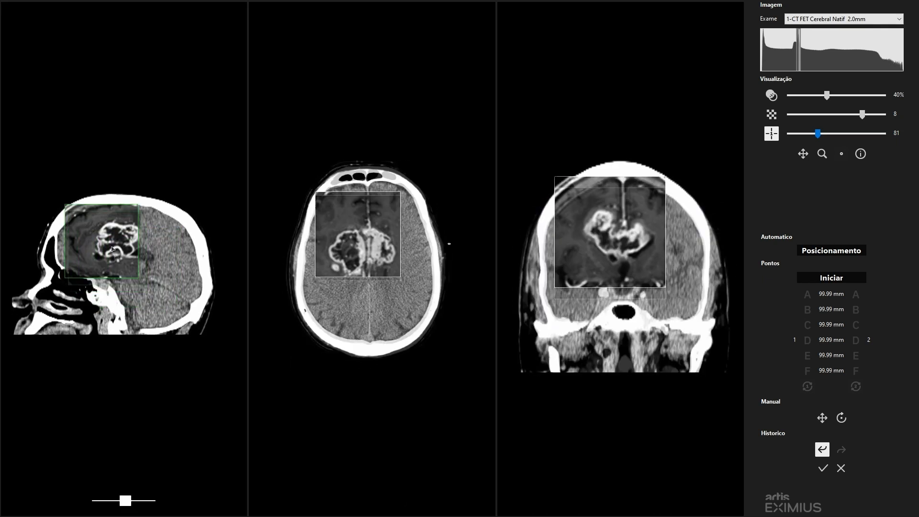
drag(113, 248, 120, 252)
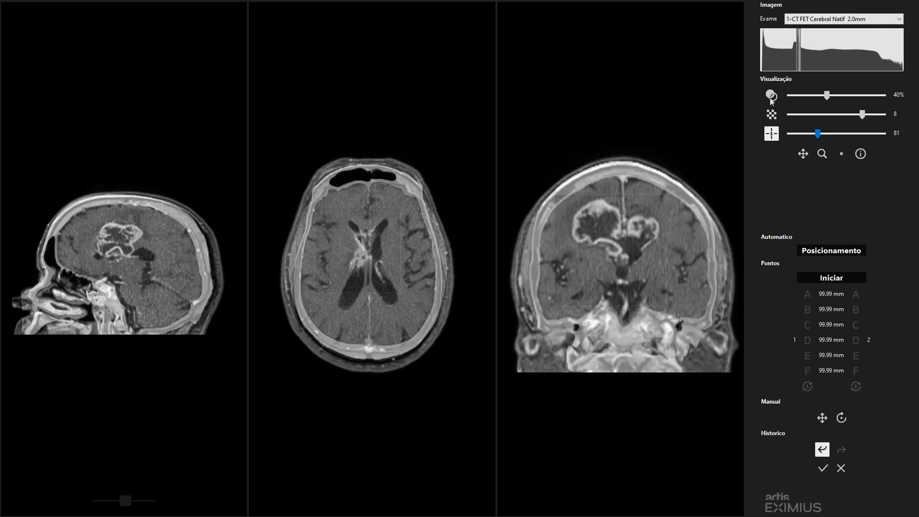
- Check the alignment as a 40% blended overlay through the slices of the three views and finalize the image fusion
click(770, 98)
drag(653, 240, 619, 241)
drag(370, 262, 368, 266)
scroll(368, 266, down, 5)
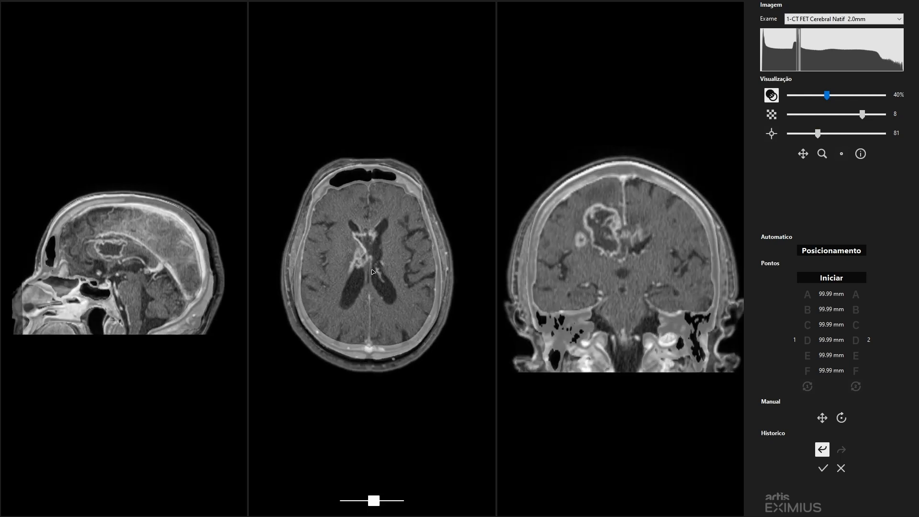
scroll(369, 266, up, 2)
scroll(126, 287, down, 3)
scroll(127, 286, down, 4)
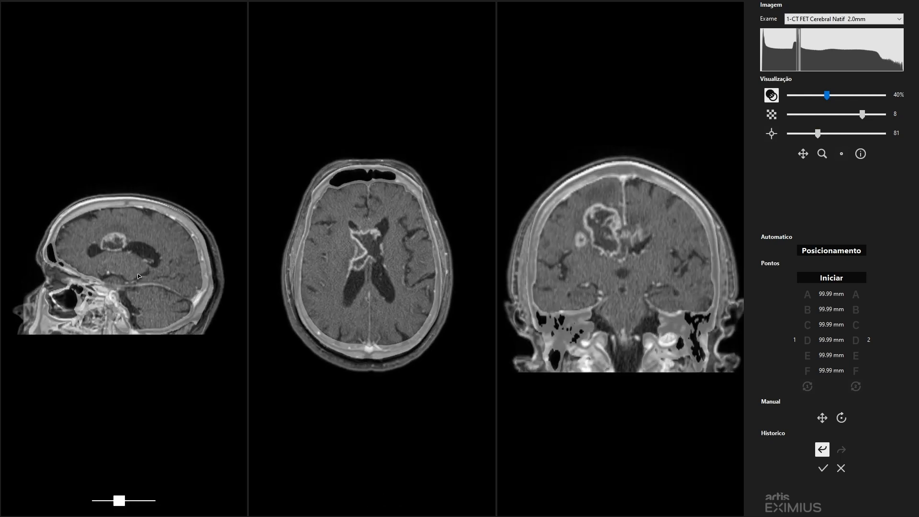
scroll(650, 259, down, 4)
scroll(650, 258, down, 4)
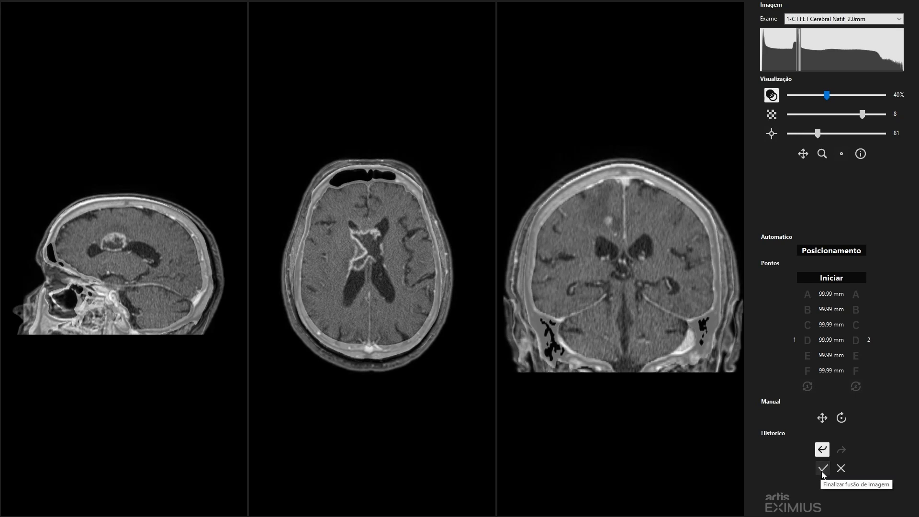
click(823, 468)
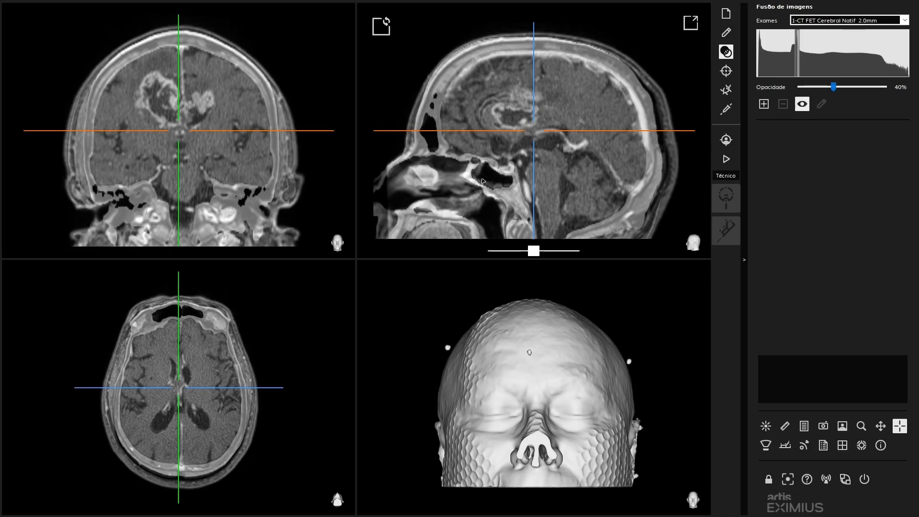
- Inspect the fused exams around the lesion by repositioning the crosshair and browsing the coronal and sagittal slices
click(525, 117)
click(180, 118)
scroll(182, 123, down, 8)
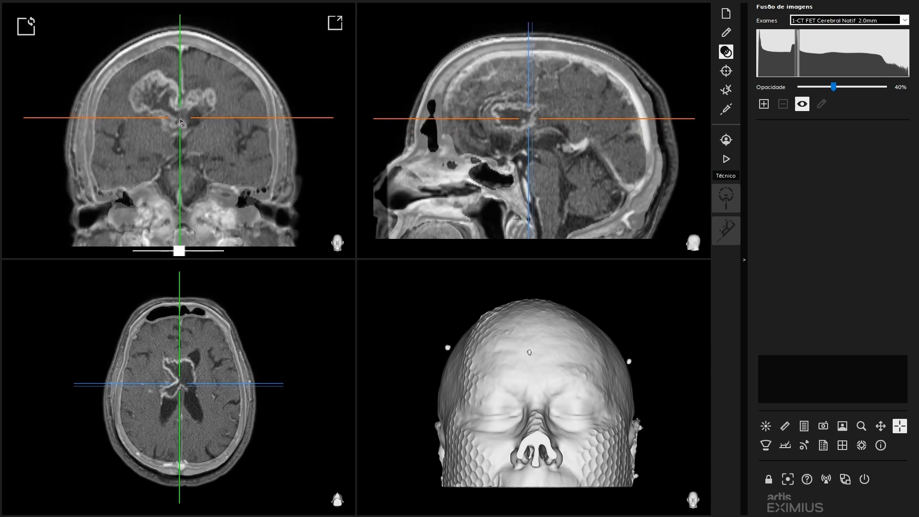
scroll(183, 126, down, 10)
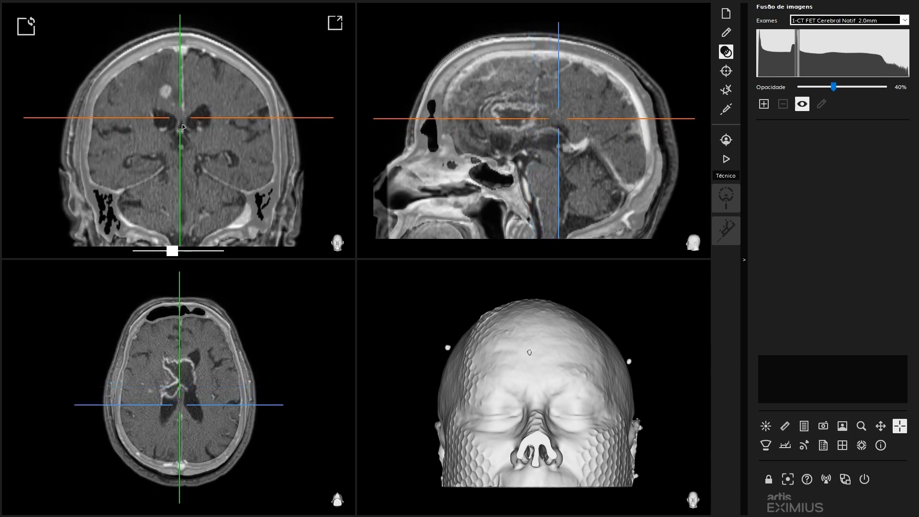
scroll(183, 128, down, 5)
scroll(567, 161, down, 6)
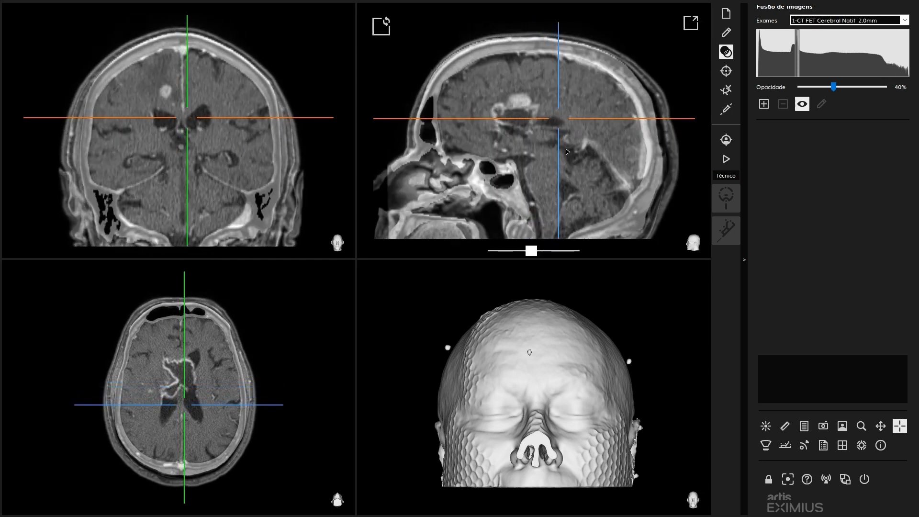
scroll(567, 161, up, 5)
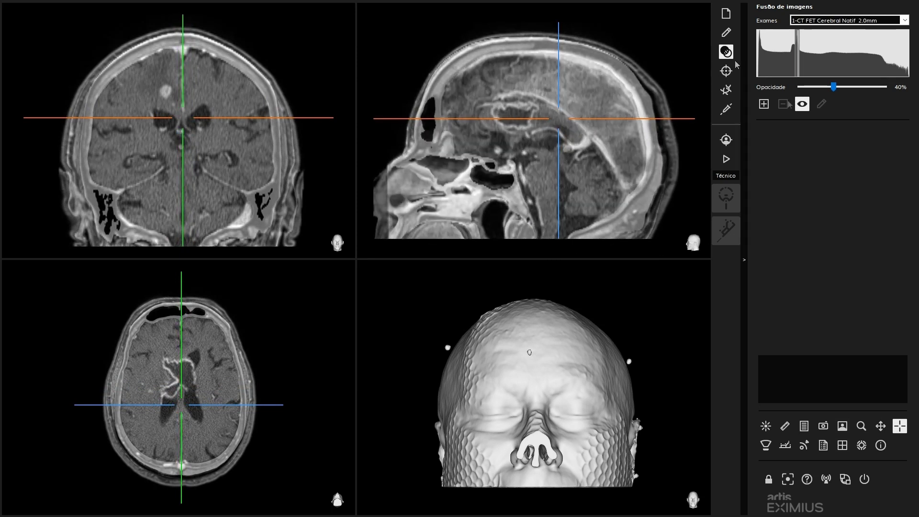
- Select the exam 2-t1_mpr3D_ns_sag_gd and open its fusion for editing
click(904, 22)
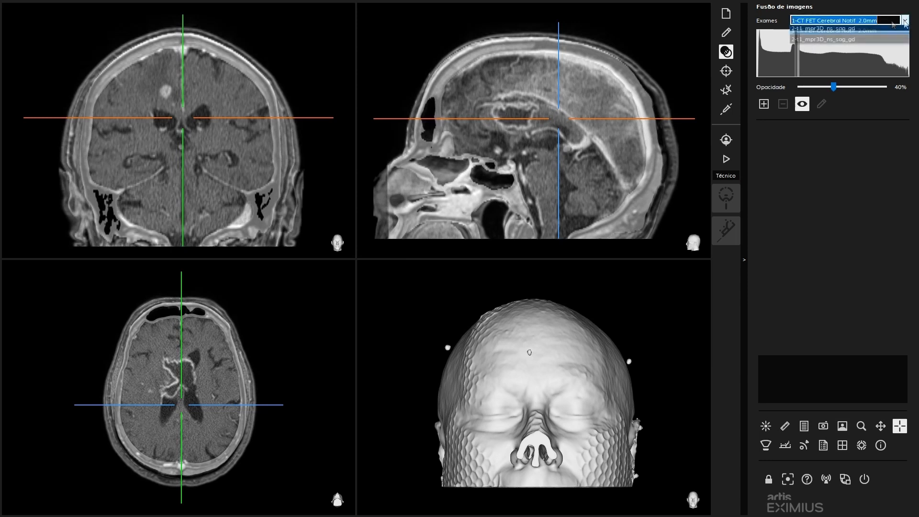
click(832, 40)
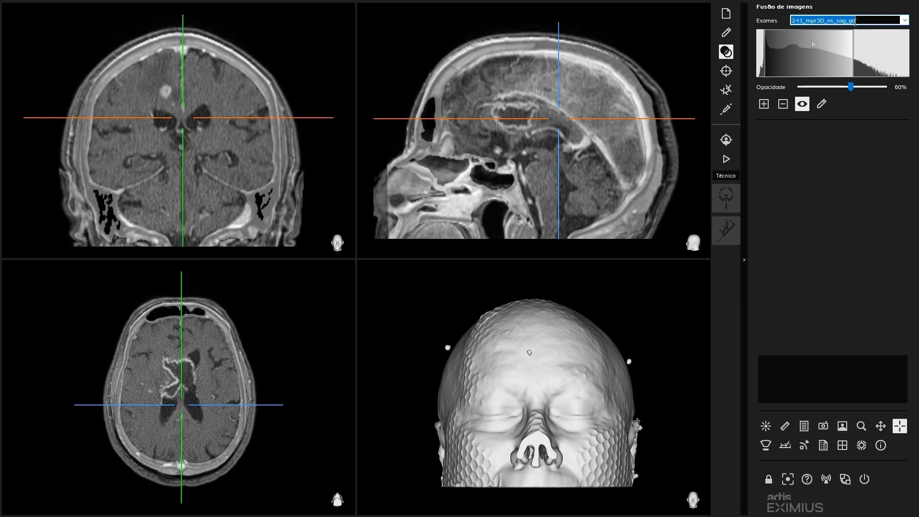
click(821, 104)
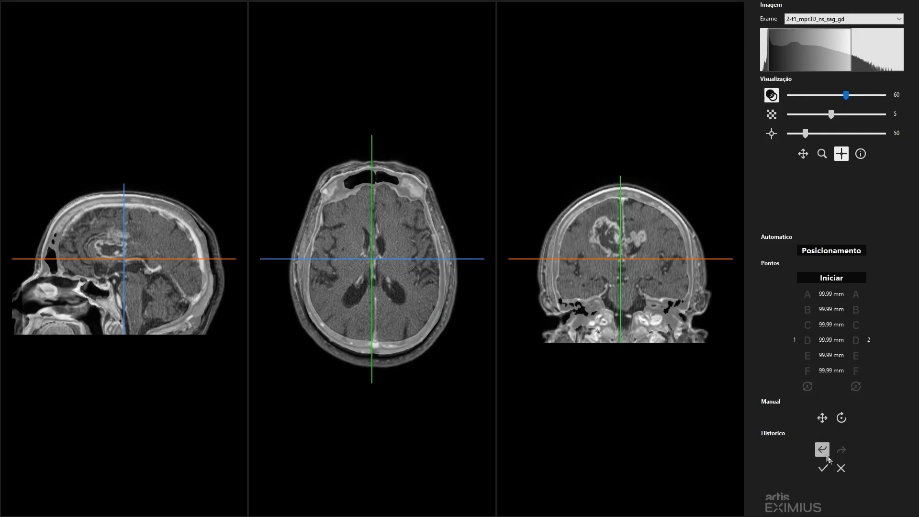
- Undo the latest alignment changes, redo them, and finalize the fusion again
click(823, 450)
click(822, 450)
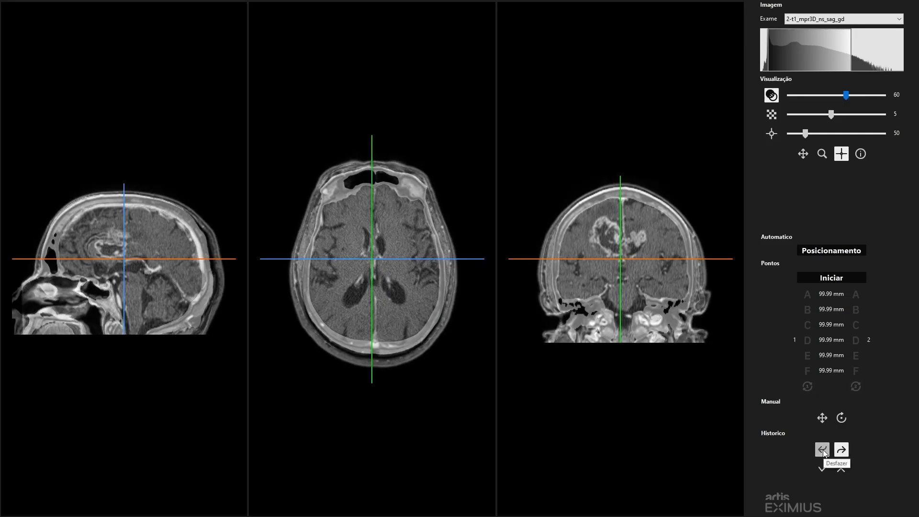
click(844, 451)
click(844, 449)
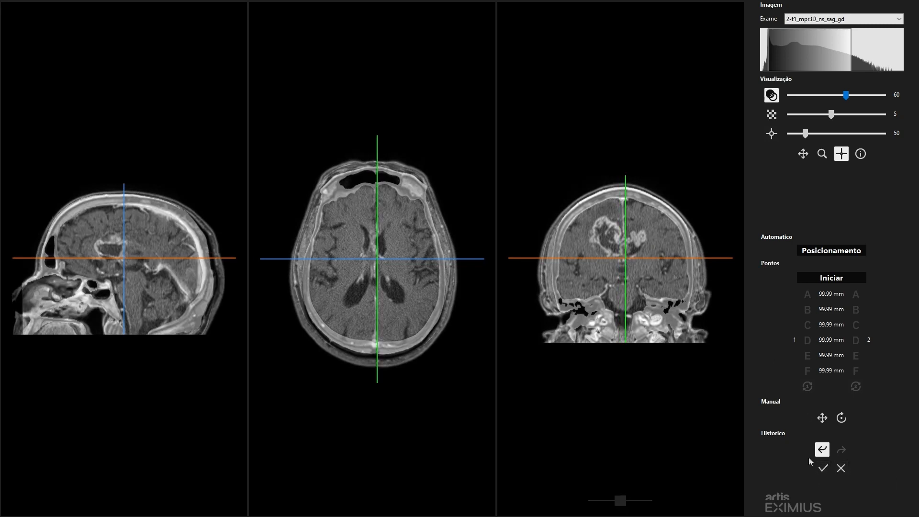
click(821, 470)
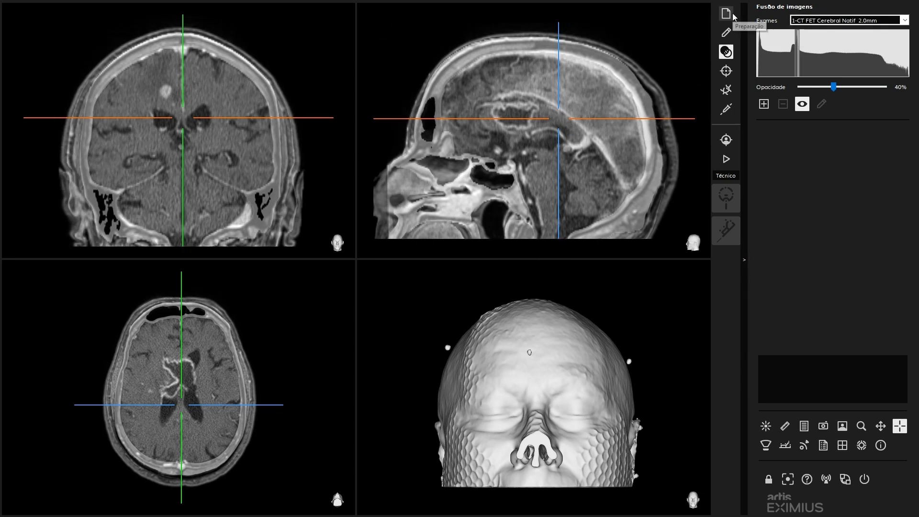
- Inspect the fusion through the coronal slices and centre the crosshair on the dark midline ventricle below the lesion
drag(183, 118, 184, 134)
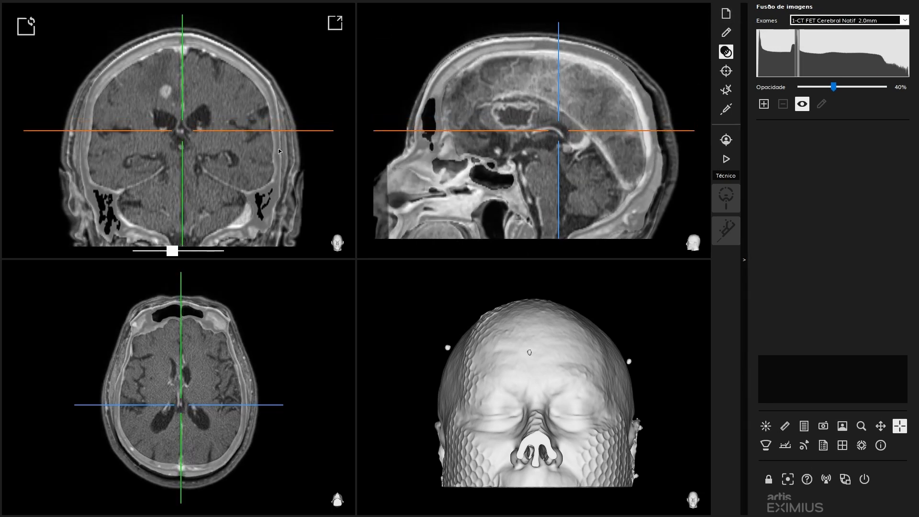
scroll(203, 162, down, 10)
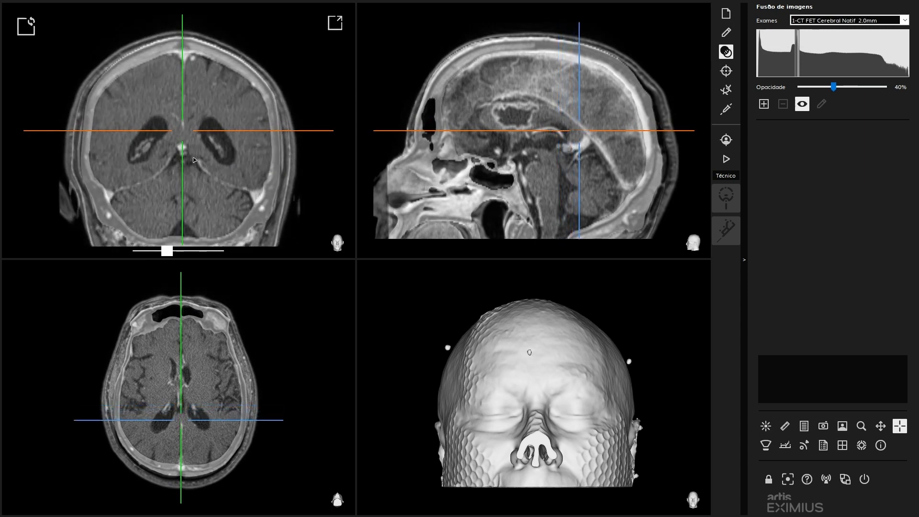
scroll(194, 160, up, 8)
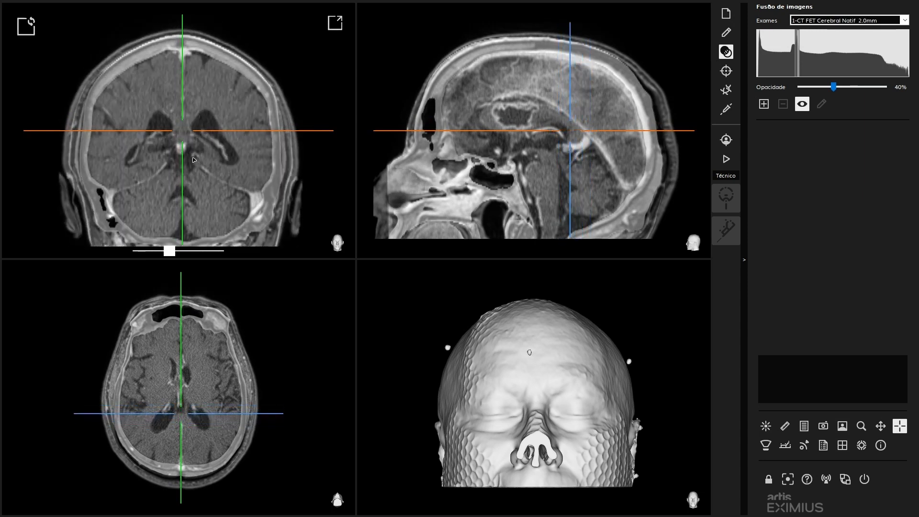
scroll(194, 160, up, 5)
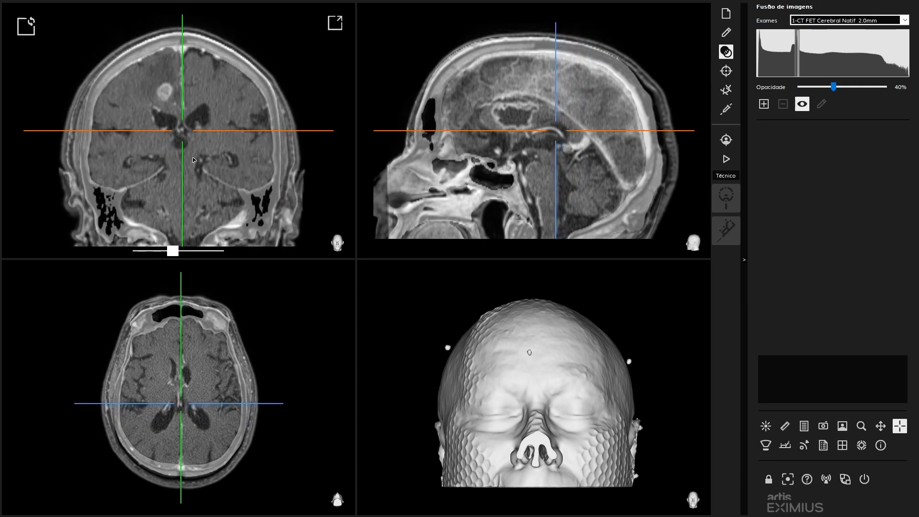
scroll(193, 160, down, 6)
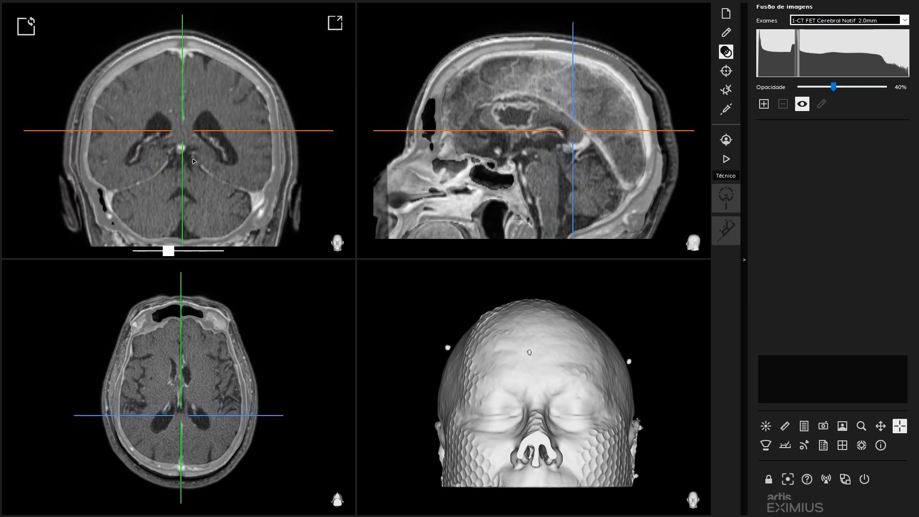
click(551, 145)
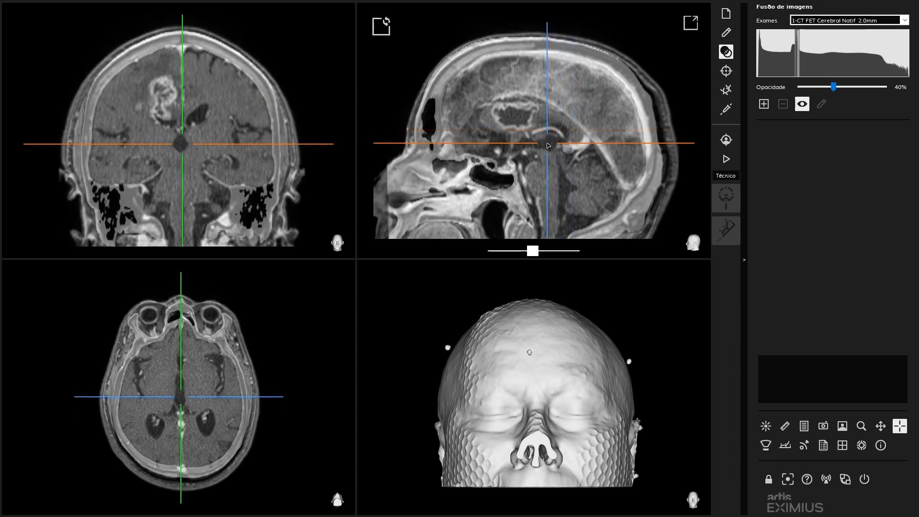
click(180, 146)
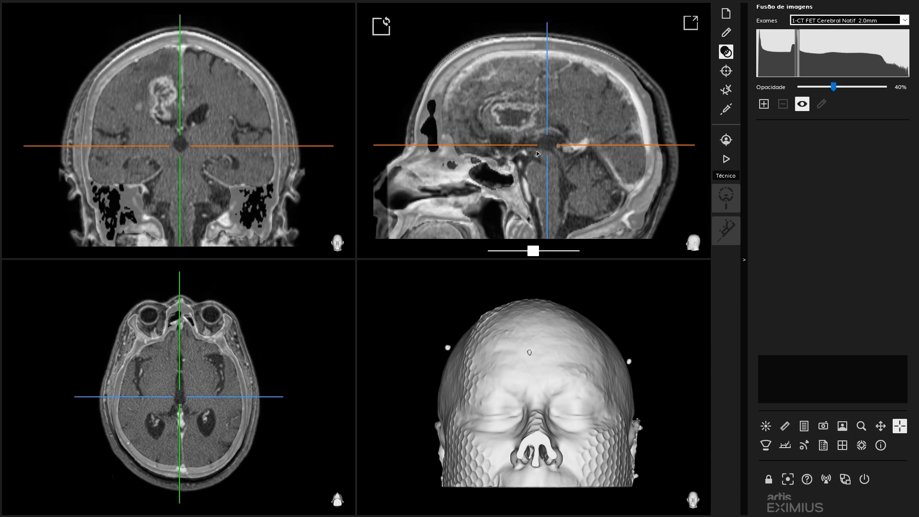
- Switch to the exam 2-t1_mpr3D_ns_sag_gd, check its sagittal slices, and reopen its fusion for editing
click(841, 20)
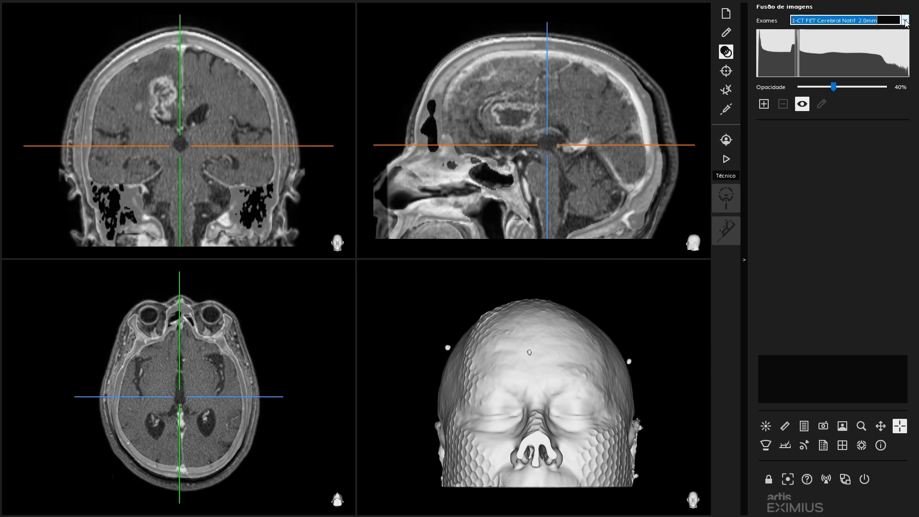
click(841, 39)
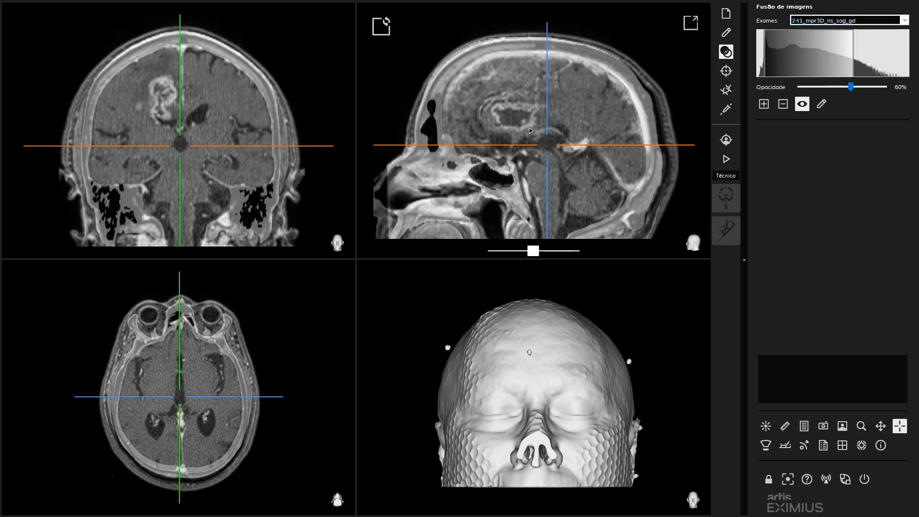
scroll(530, 131, down, 5)
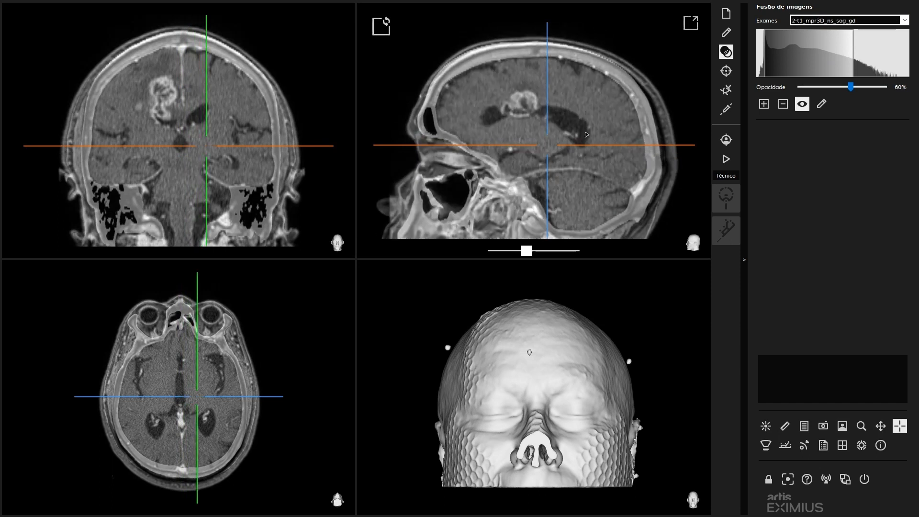
scroll(527, 134, down, 2)
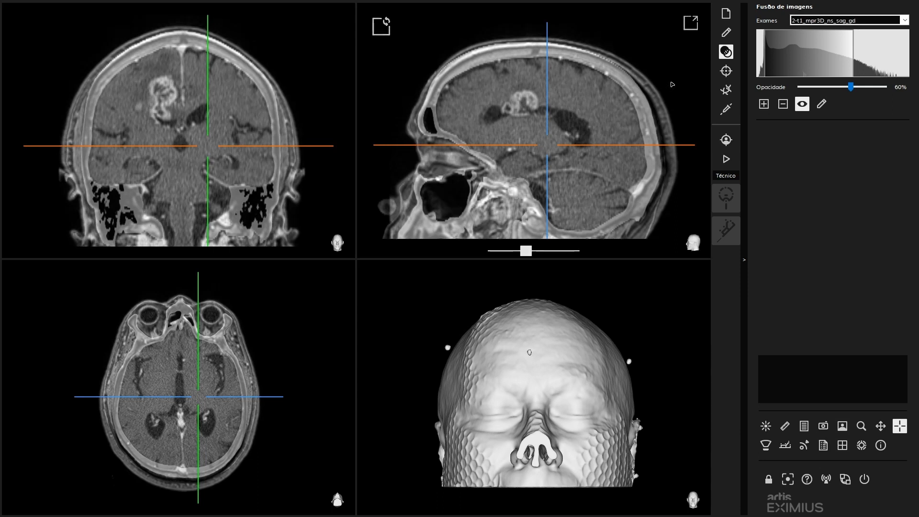
click(821, 104)
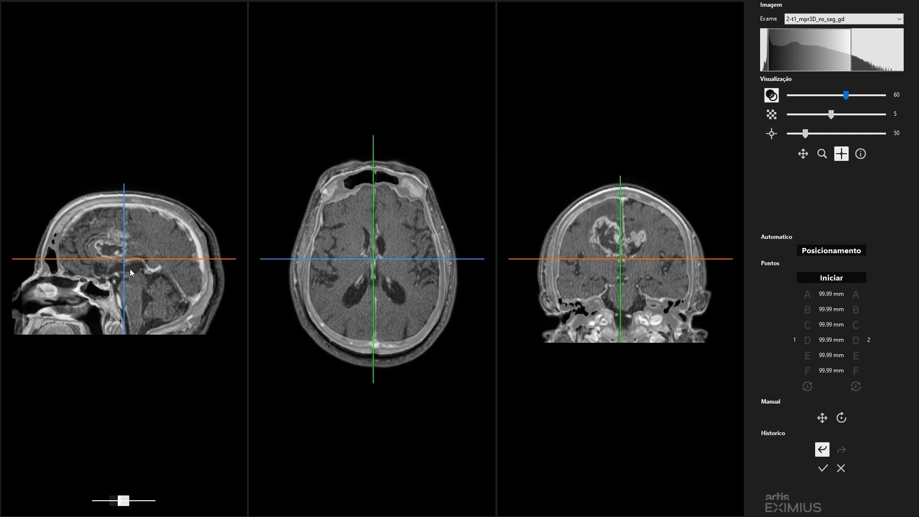
- Manually shift the exam 2-t1_mpr3D_ns_sag_gd toward the front of the head in small increments and slightly down on a lateral sagittal slice
scroll(130, 269, down, 10)
scroll(87, 268, up, 3)
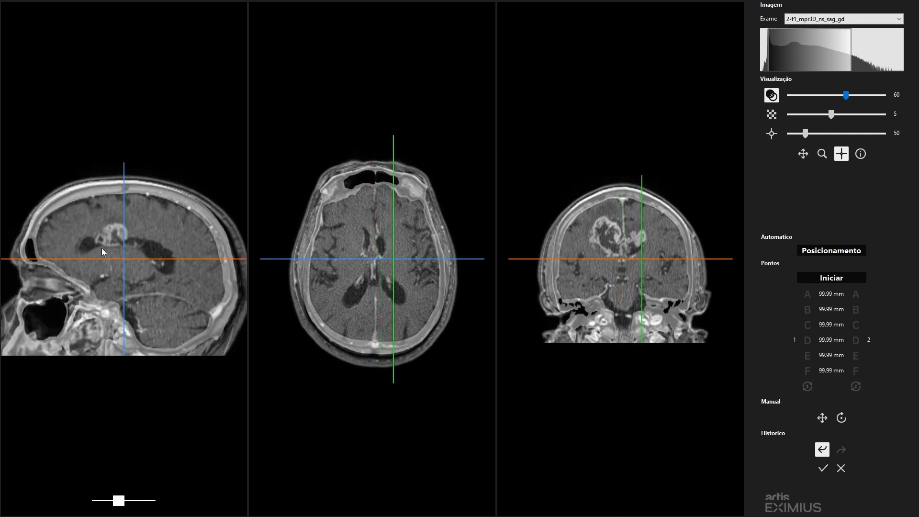
click(818, 418)
key(Left)
key(Left)
key(Left)
key(Left)
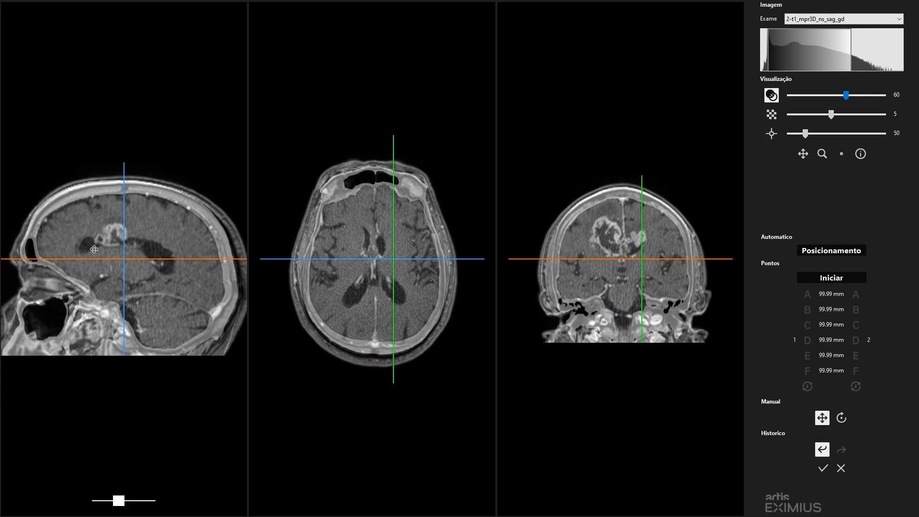
key(Left)
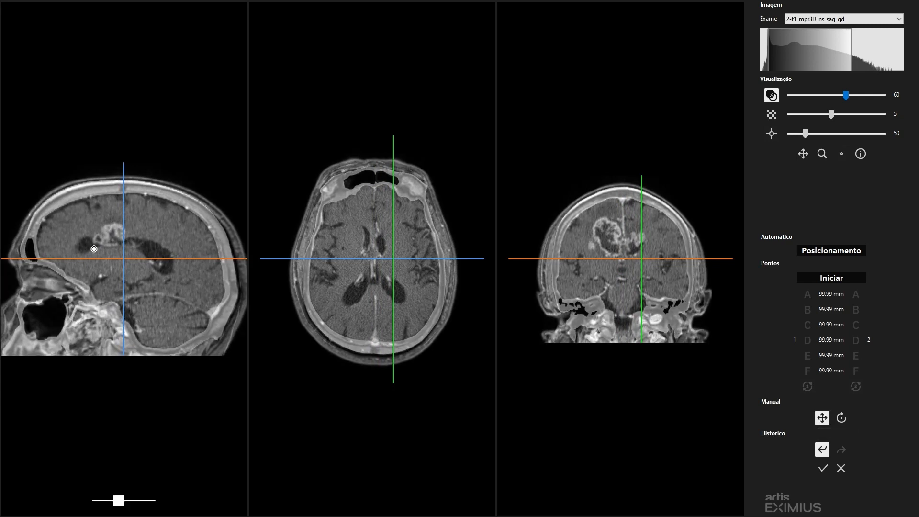
key(Left)
key(Left)
key(Left)
key(Down)
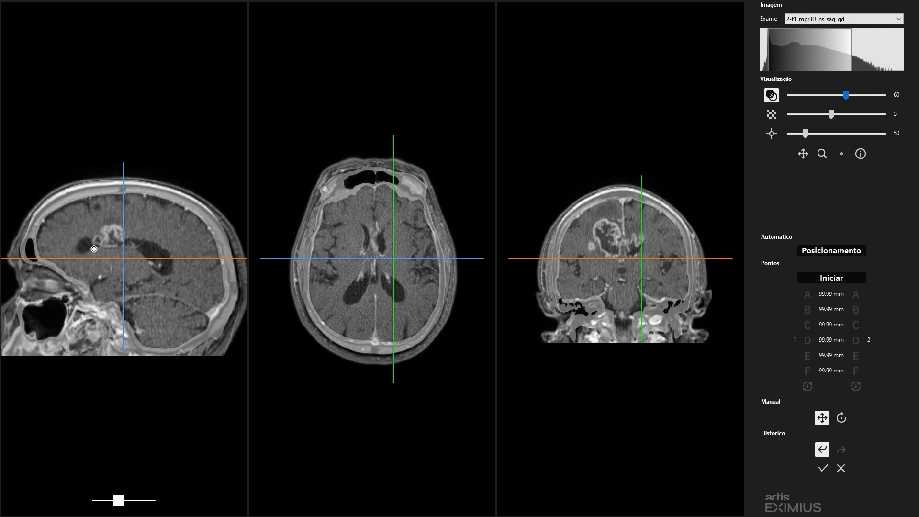
click(822, 419)
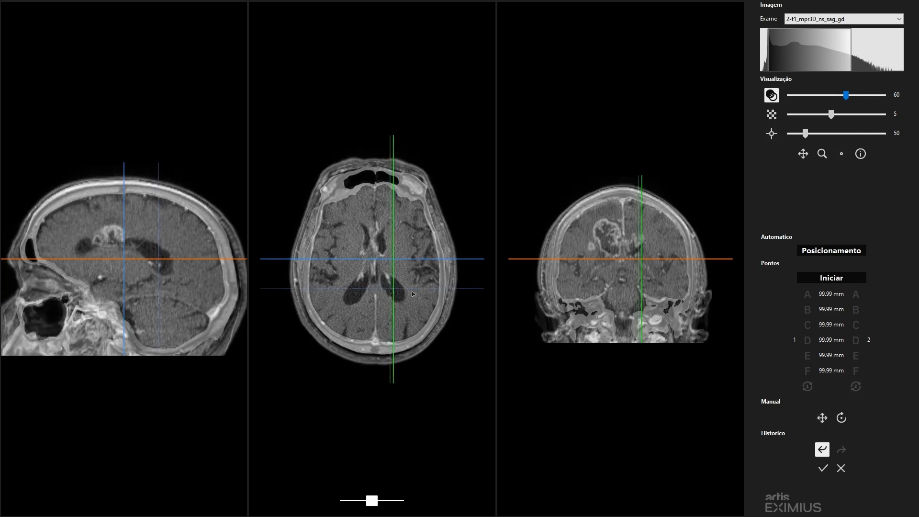
- Check the shifted exam around the ventricles in the axial, sagittal and coronal slices and finalize the image fusion
click(390, 289)
click(143, 248)
click(624, 250)
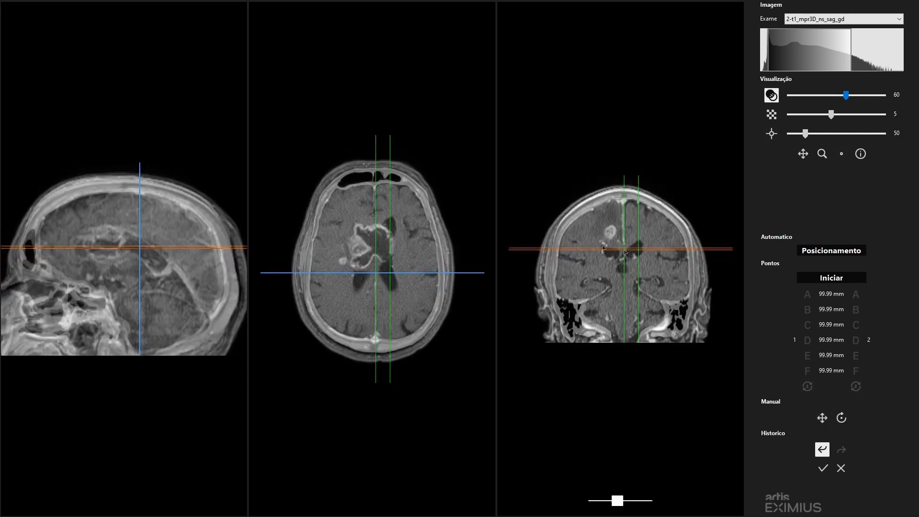
scroll(623, 255, down, 5)
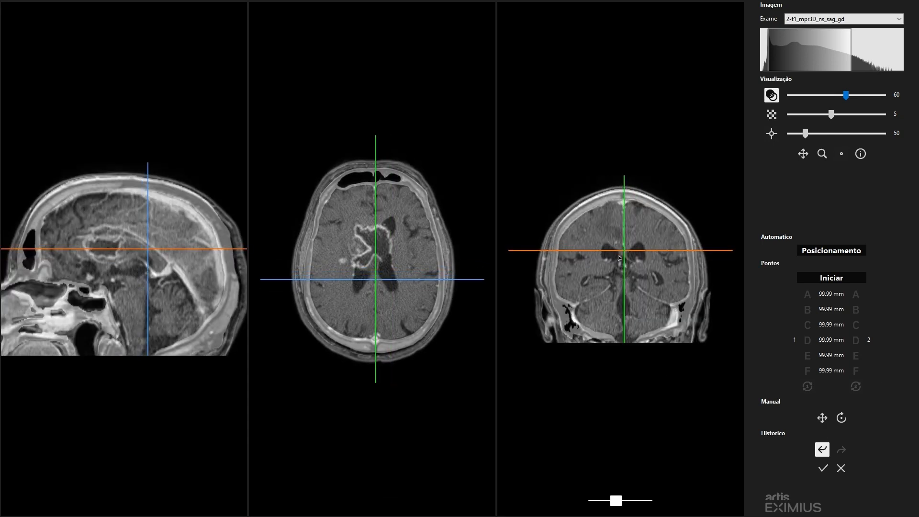
click(824, 469)
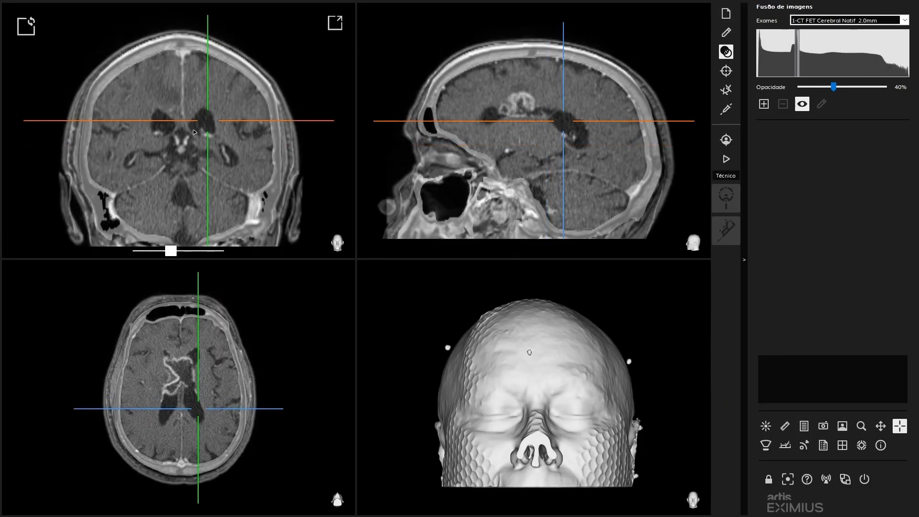
- Centre the crosshair on the midline below the ventricles and inspect the fused axial slices at eye level
click(182, 146)
scroll(158, 372, down, 10)
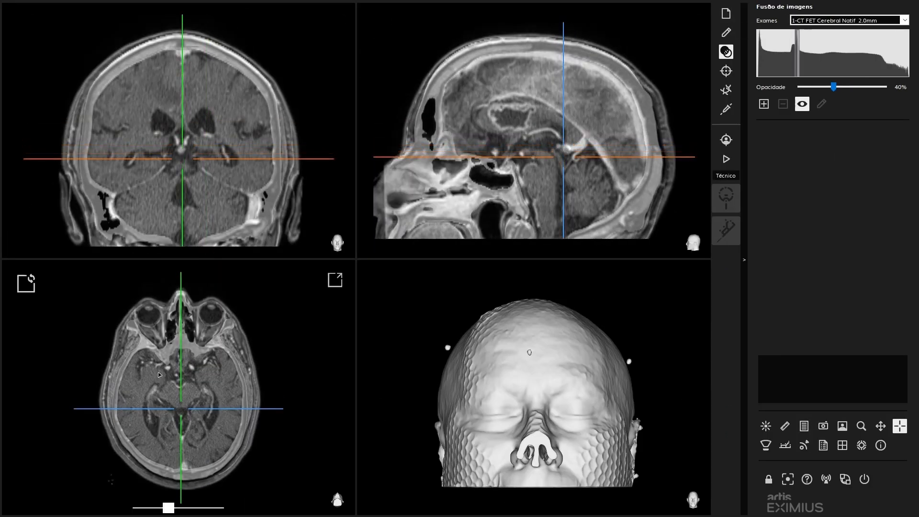
scroll(158, 372, up, 3)
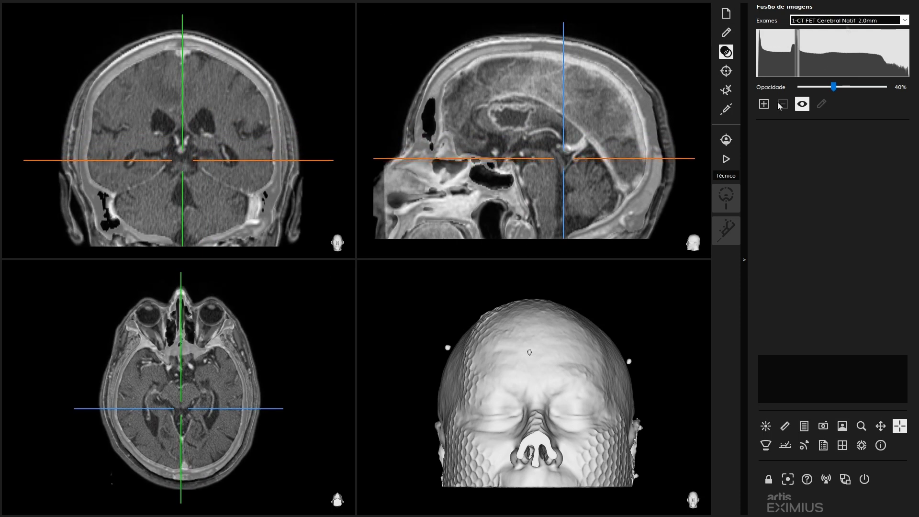
- Reopen the fusion of exam 2-t1_mpr3D_ns_sag_gd for editing and start the point-based registration
click(904, 20)
click(842, 31)
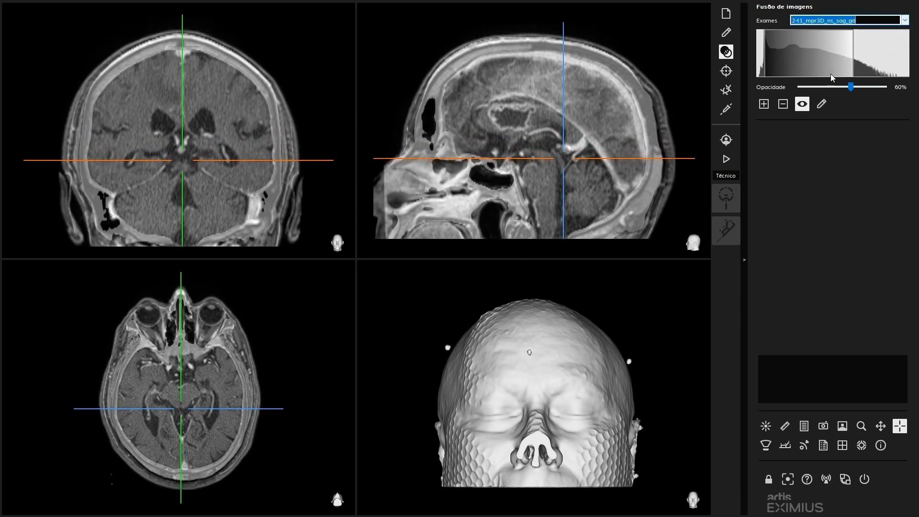
click(825, 103)
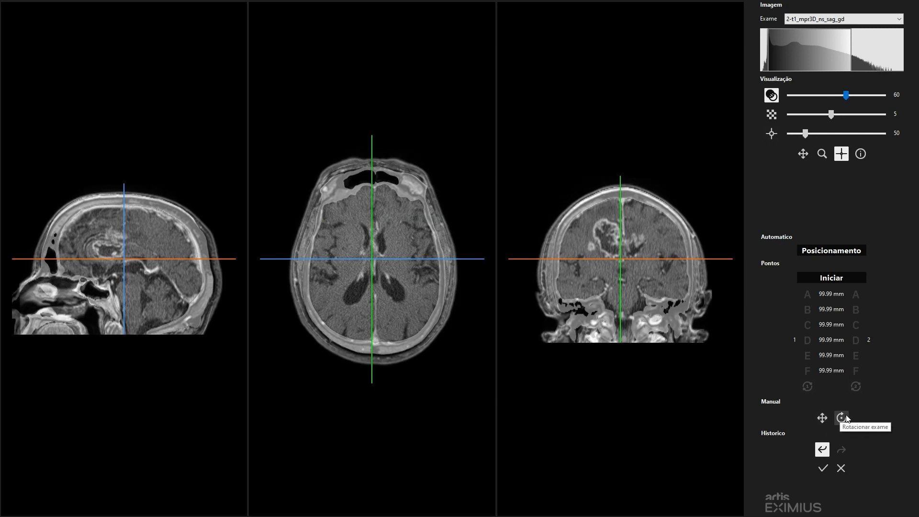
click(624, 254)
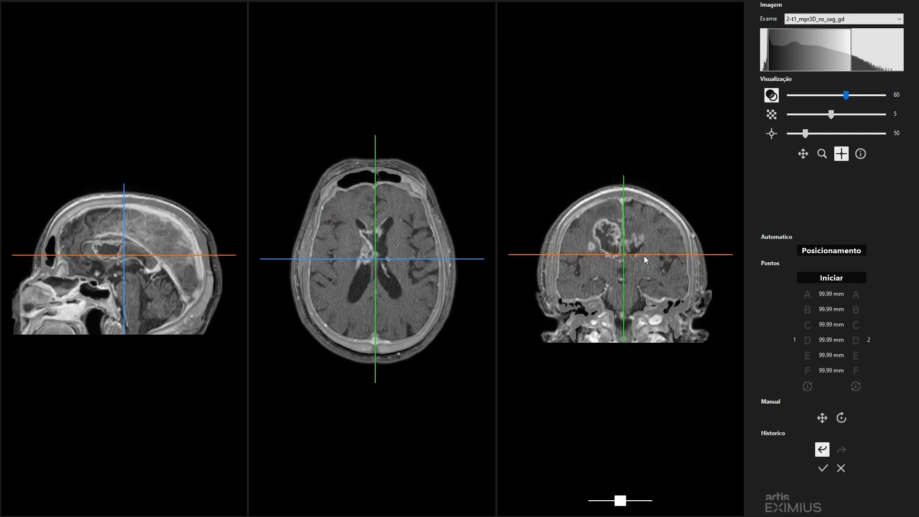
click(830, 278)
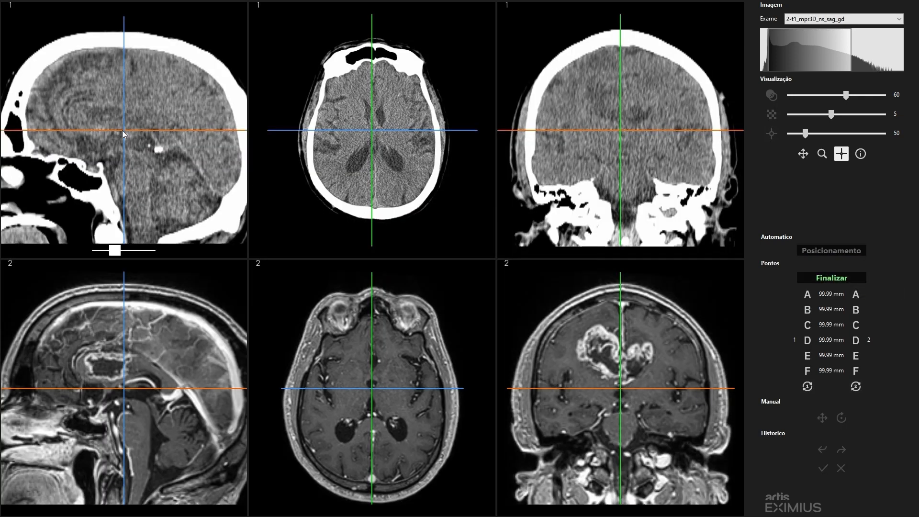
- Centre the crosshairs of both exams on the same eyeball, the one on the right side of the axial images
scroll(123, 134, down, 2)
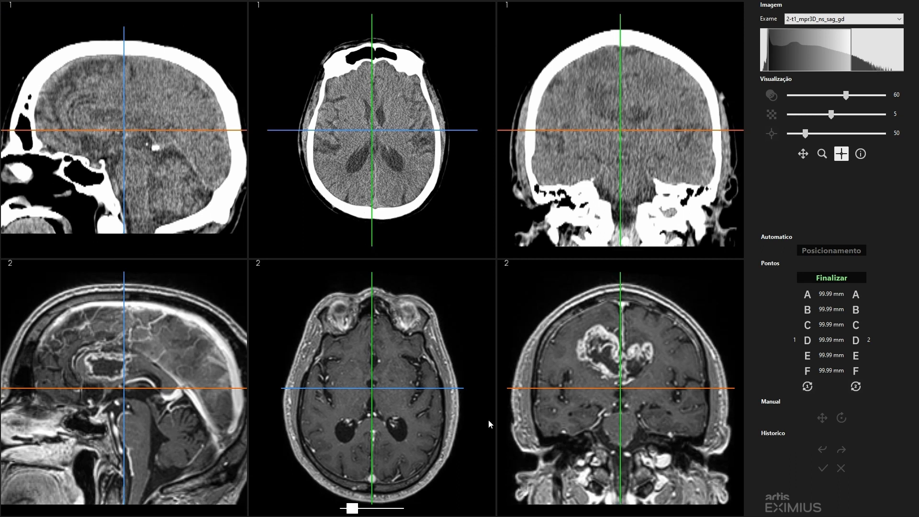
click(373, 415)
click(408, 312)
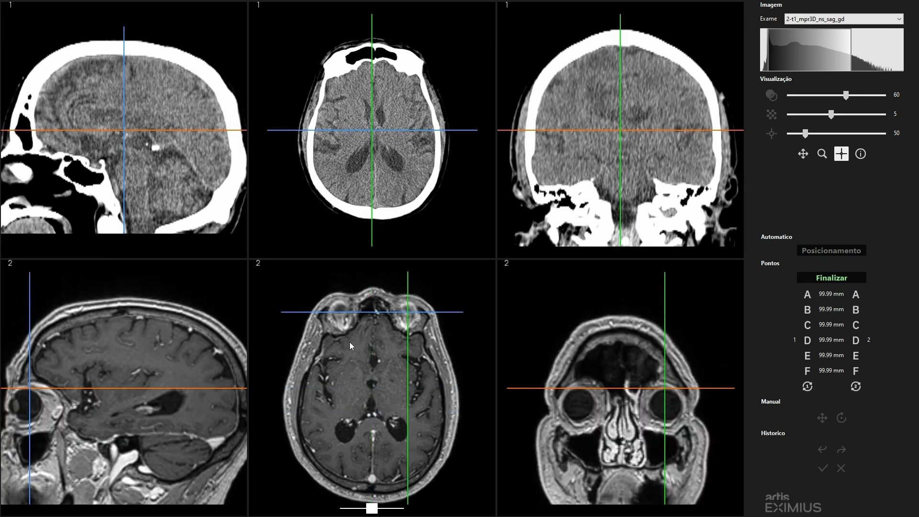
click(24, 404)
click(390, 89)
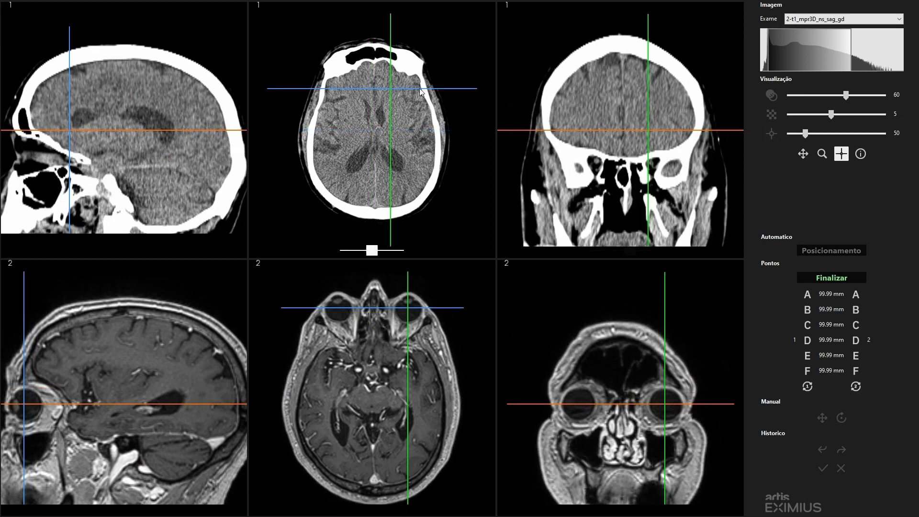
click(671, 171)
click(407, 61)
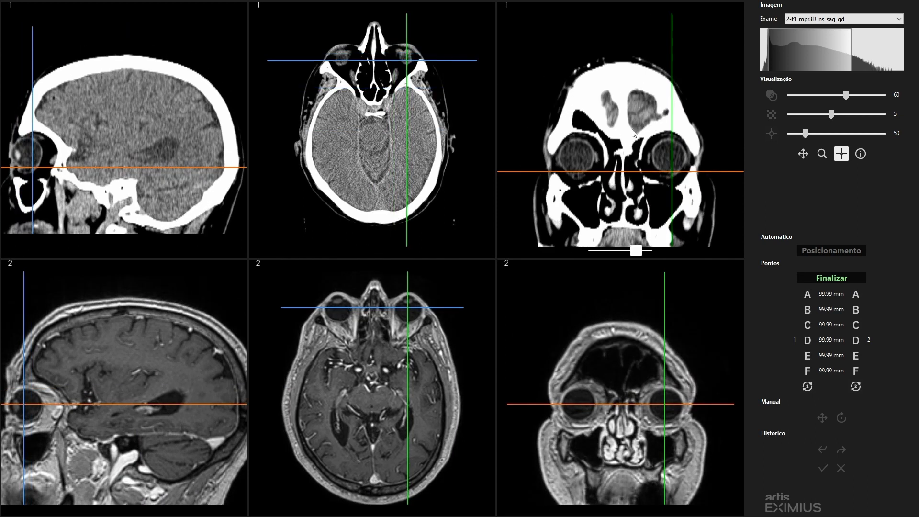
click(670, 158)
click(408, 310)
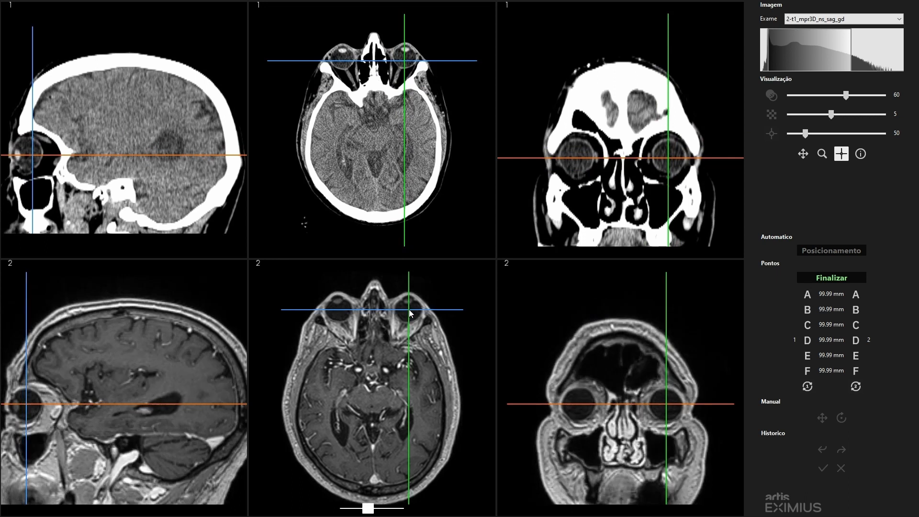
- Place point A of exam 1 at the centre of that eyeball in the CT, refining it in all three planes
click(806, 293)
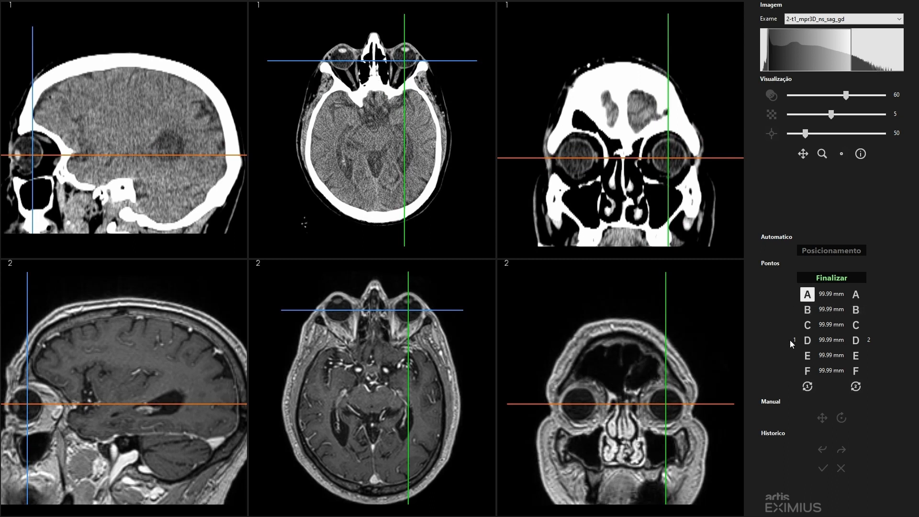
click(668, 157)
drag(405, 60, 404, 56)
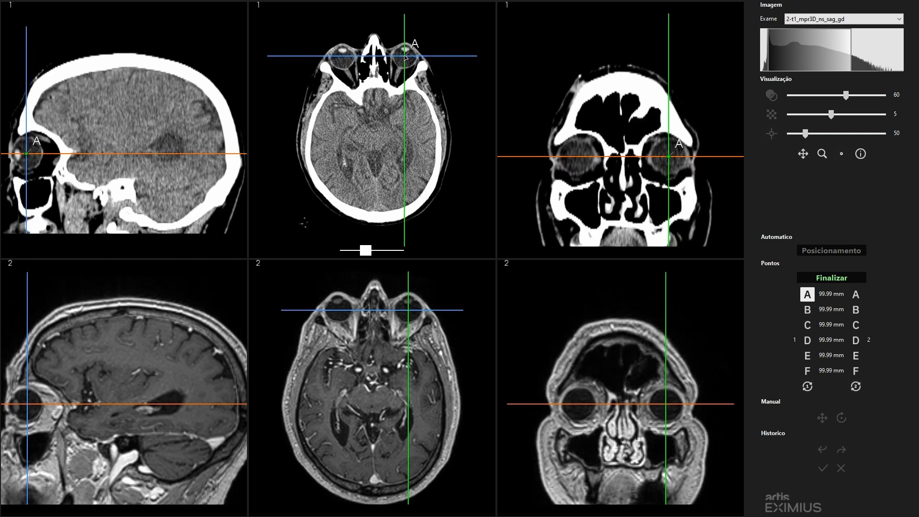
click(27, 154)
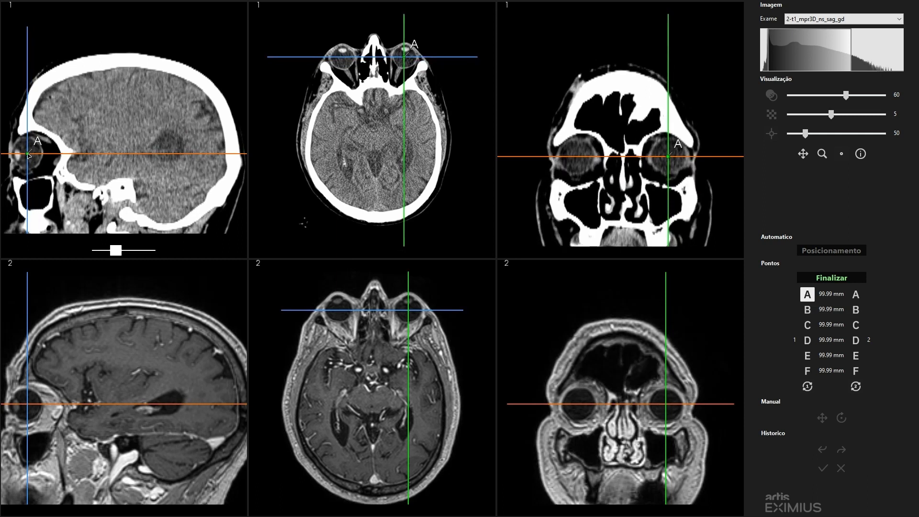
- Place the matching point A of exam 2 at the centre of the same eyeball in the MR slices
click(856, 295)
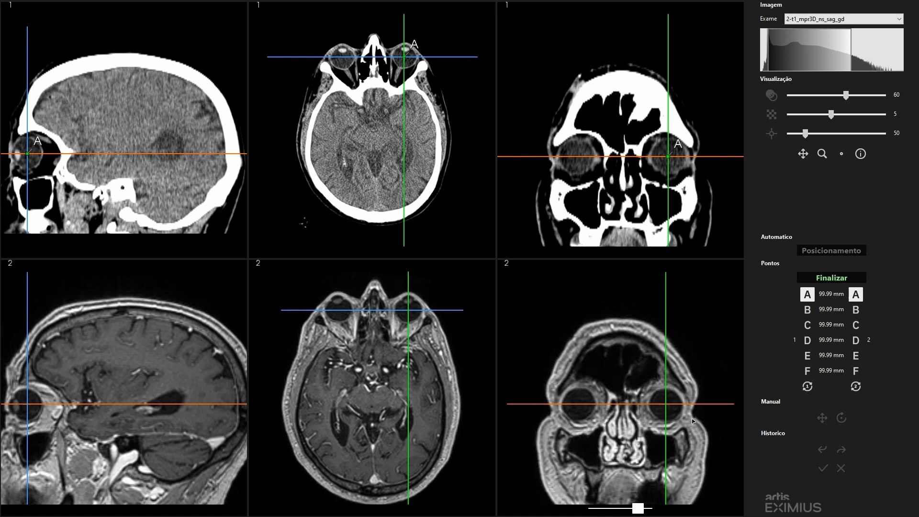
click(666, 405)
click(408, 311)
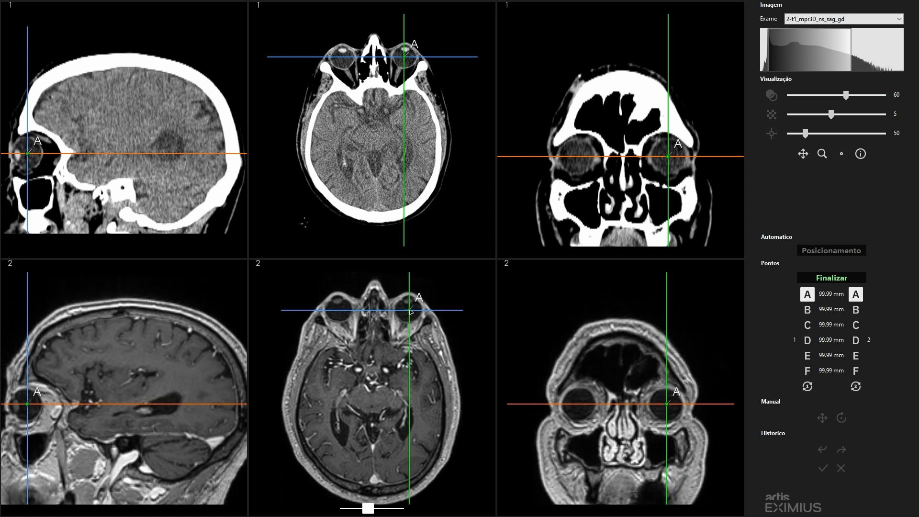
click(28, 406)
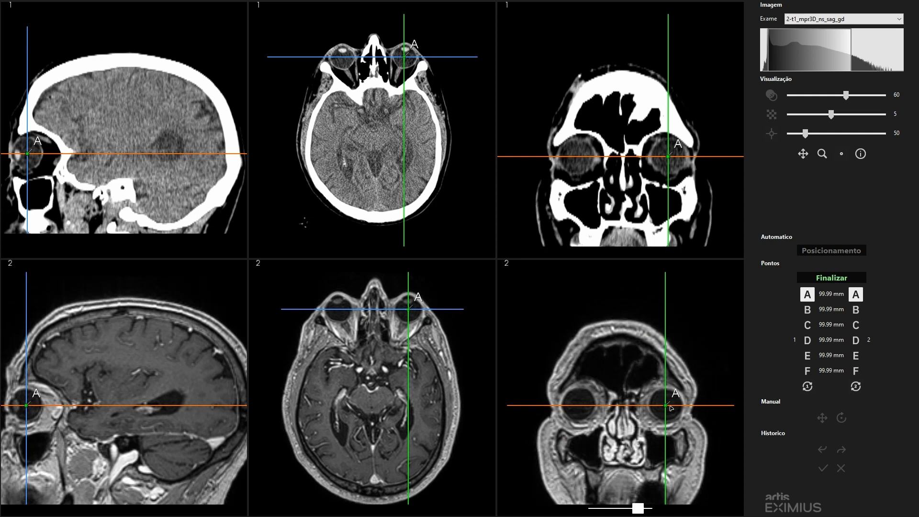
- Place point B of exam 1 at the centre of the opposite eyeball in the CT, refining it in all three planes
click(807, 310)
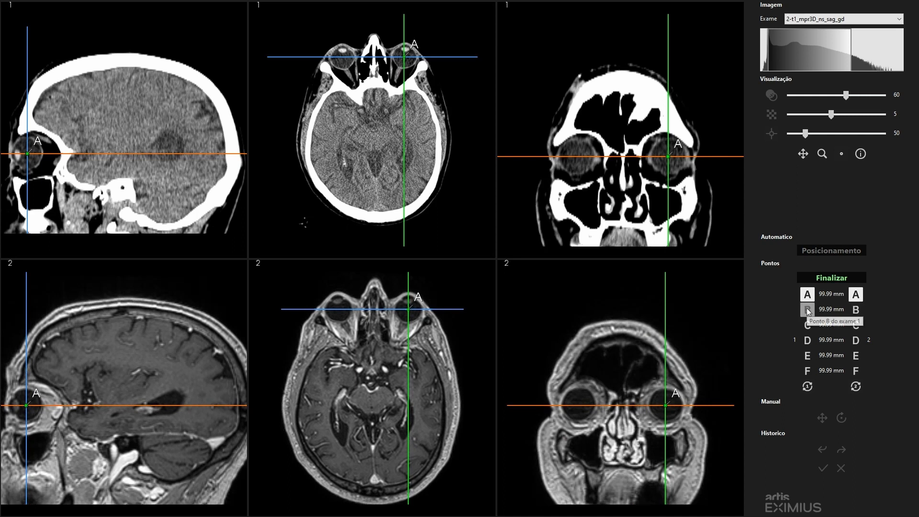
click(343, 60)
click(575, 158)
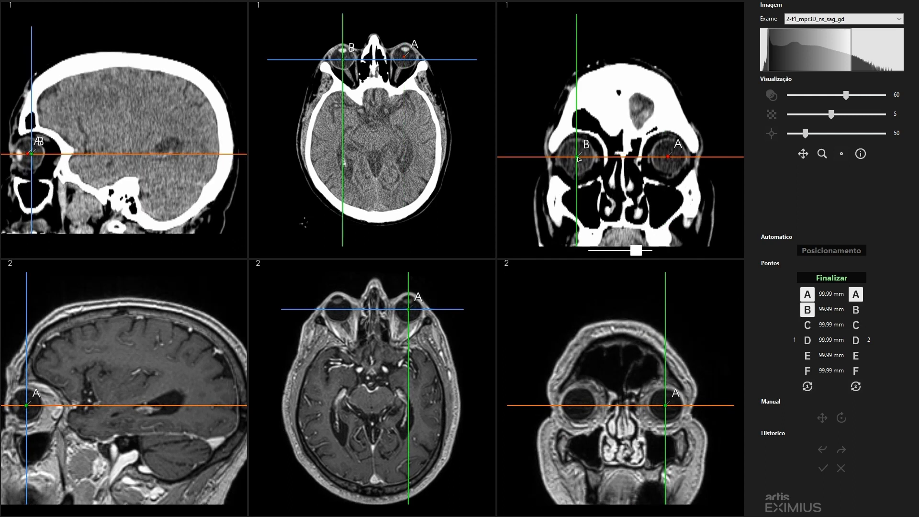
click(576, 158)
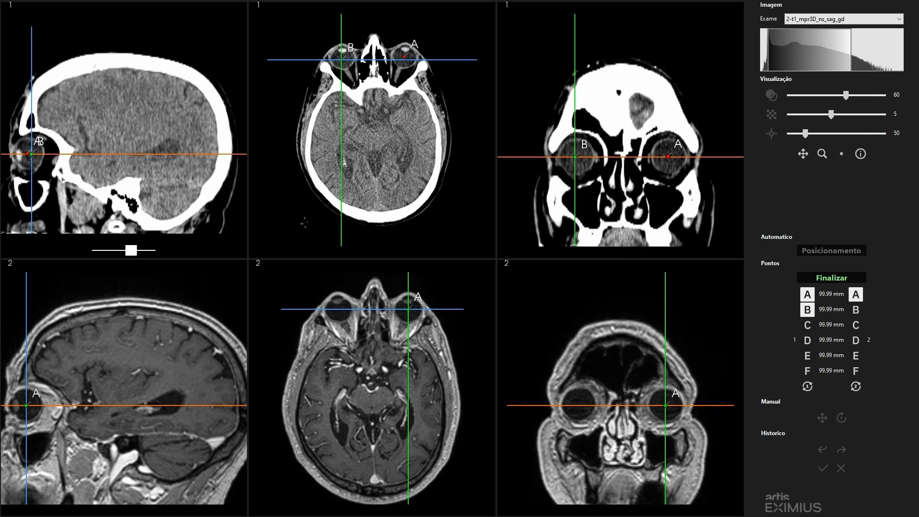
click(29, 155)
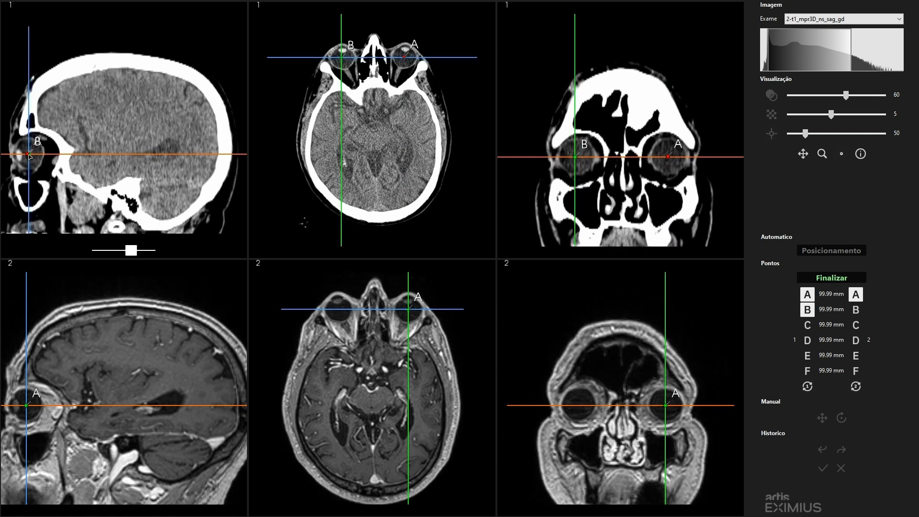
- Place the matching point B of exam 2 at the centre of the opposite eyeball in the MR slices
click(856, 310)
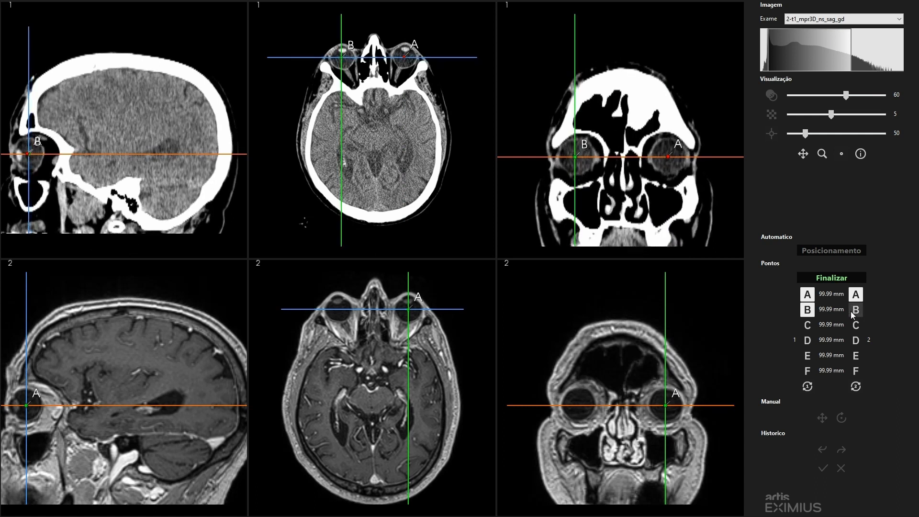
click(579, 408)
click(340, 312)
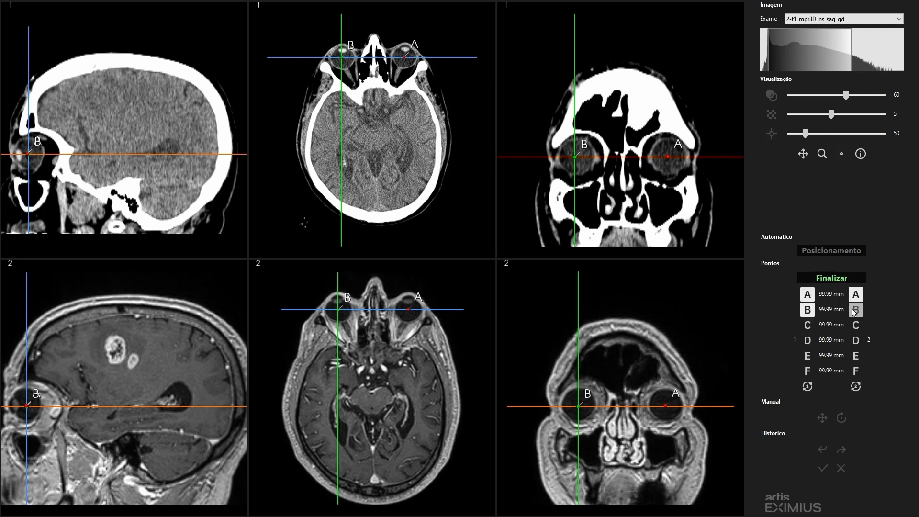
- Try to finalize the registration with only points A and B, and return to marking points
click(828, 276)
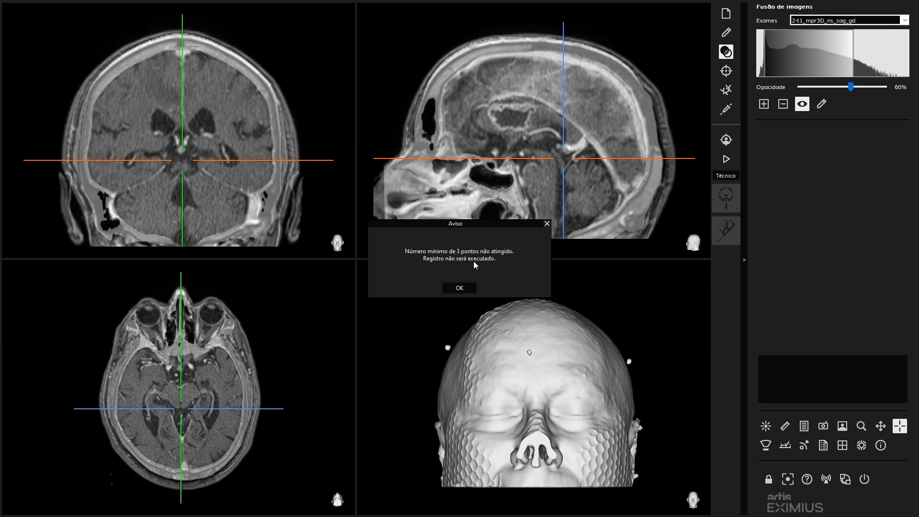
click(462, 287)
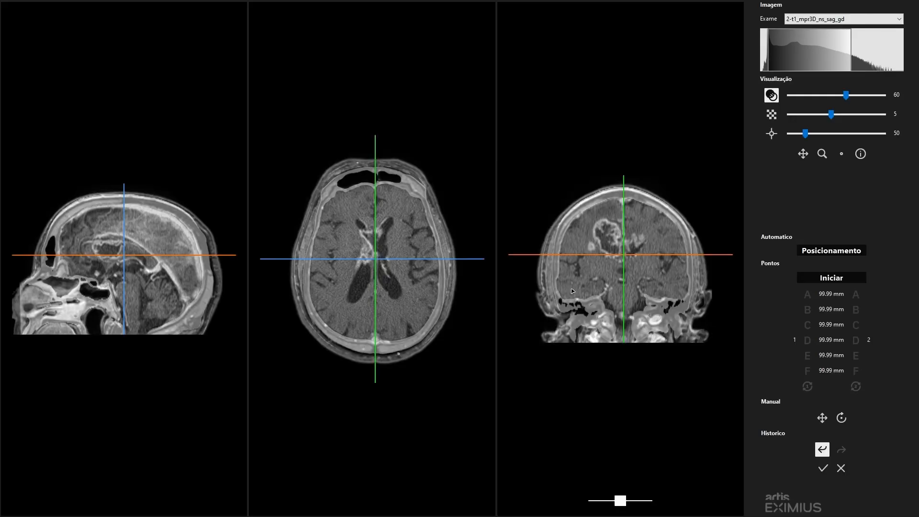
click(828, 279)
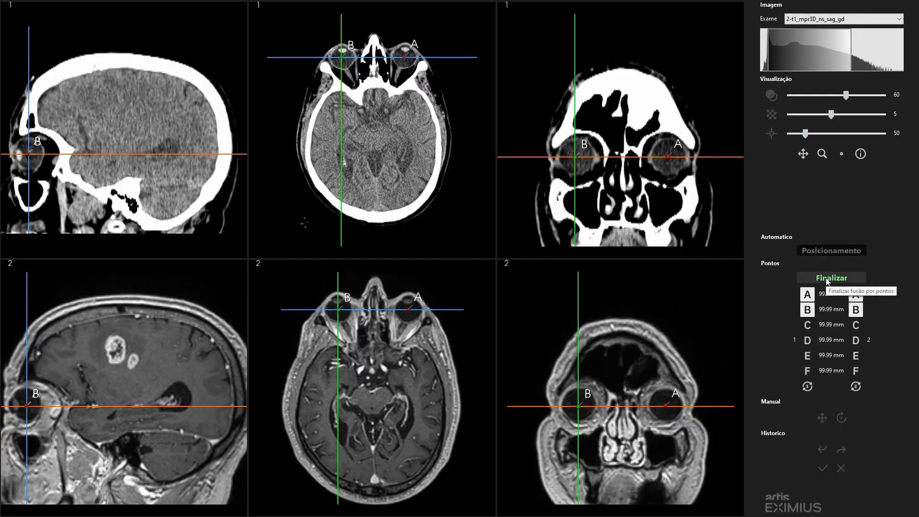
- Place point C of exam 1 on the posterior midline of the CT, where the falx meets the tentorium, refining it in all three planes
click(808, 326)
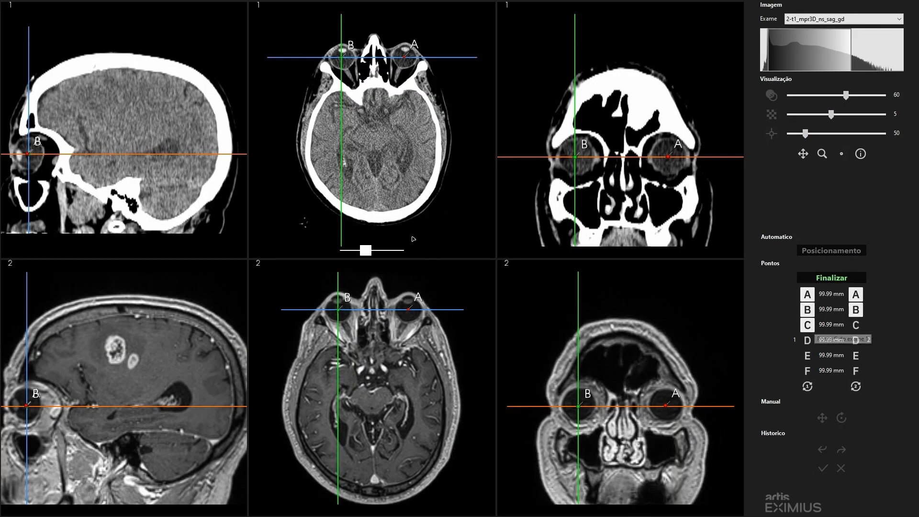
click(375, 179)
click(625, 157)
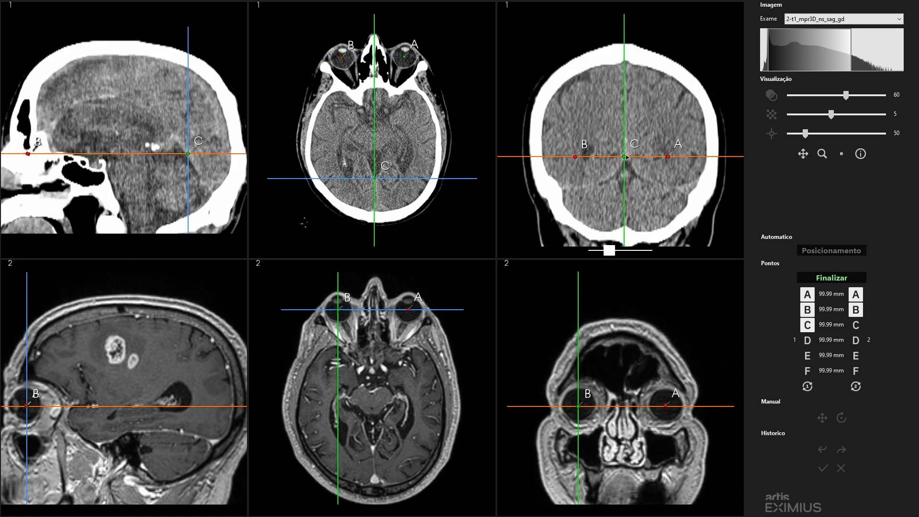
click(626, 156)
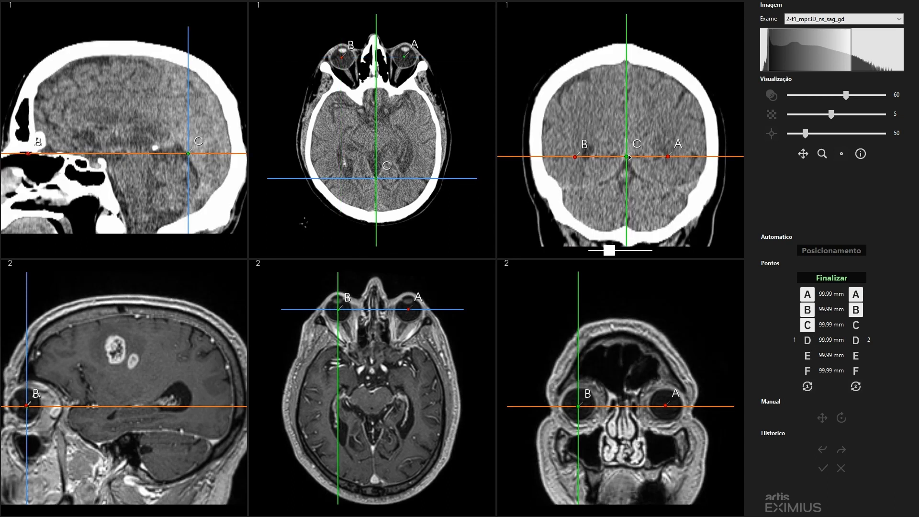
click(187, 154)
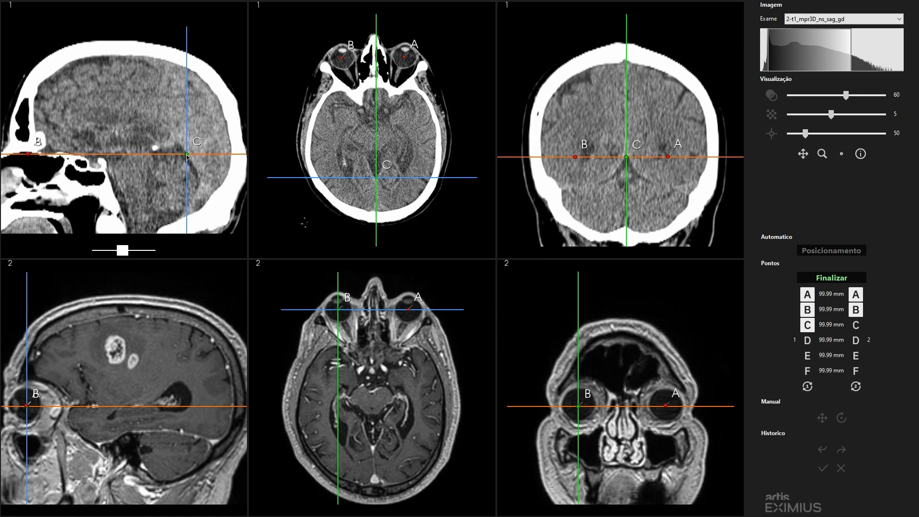
- Place the matching point C of exam 2 on the posterior midline junction in the MR, refining it in the sagittal plane
click(856, 325)
click(374, 447)
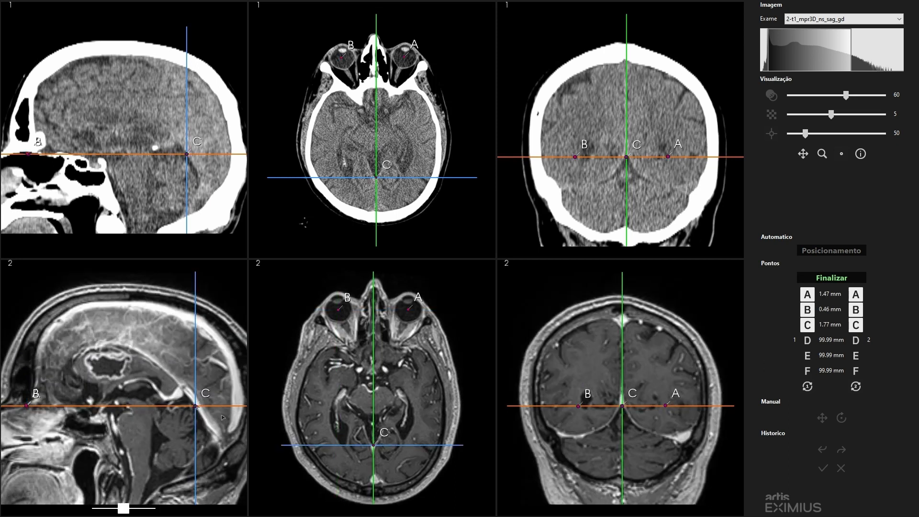
click(194, 407)
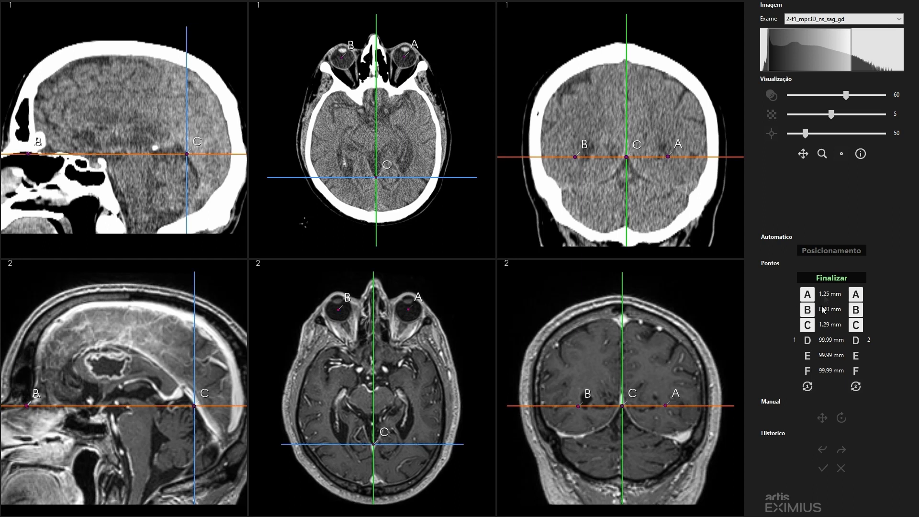
- Fine-tune point A of exam 2 at the eyeball centre in the coronal and axial MR slices, and finalize the point registration
click(666, 407)
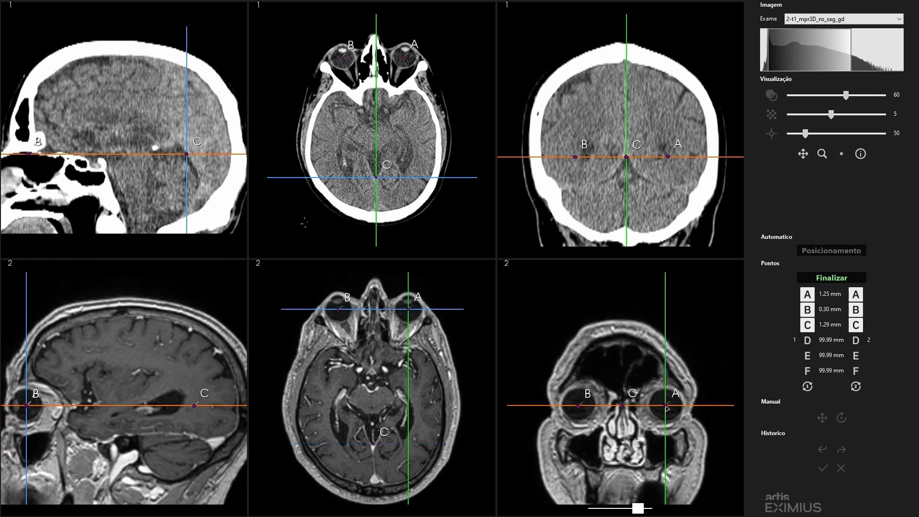
drag(665, 406, 667, 408)
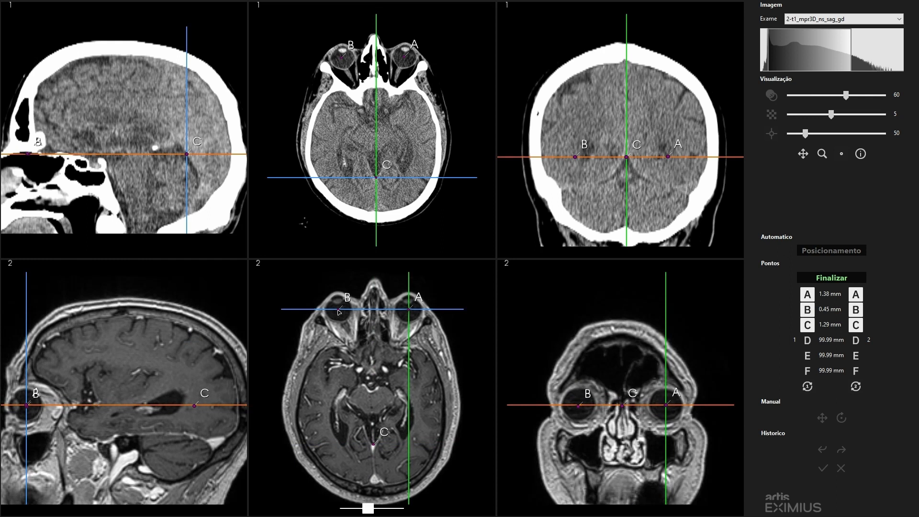
drag(406, 314, 410, 312)
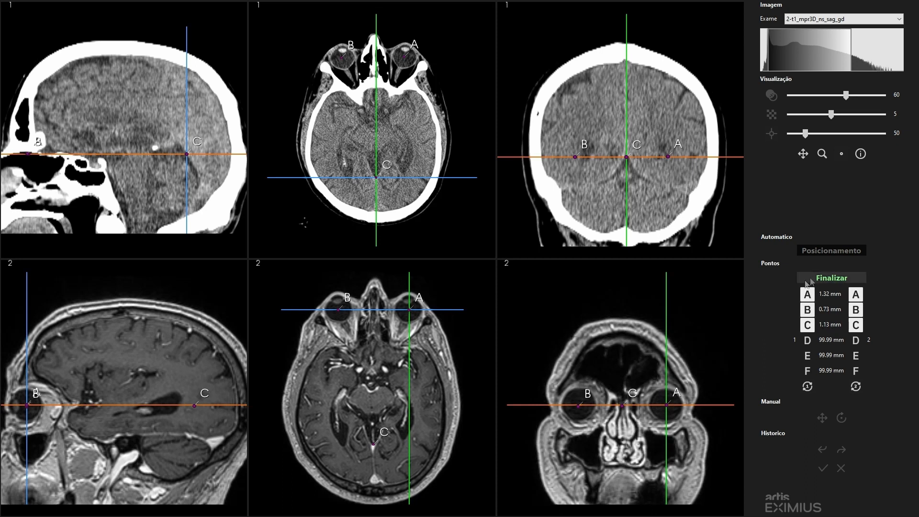
click(832, 278)
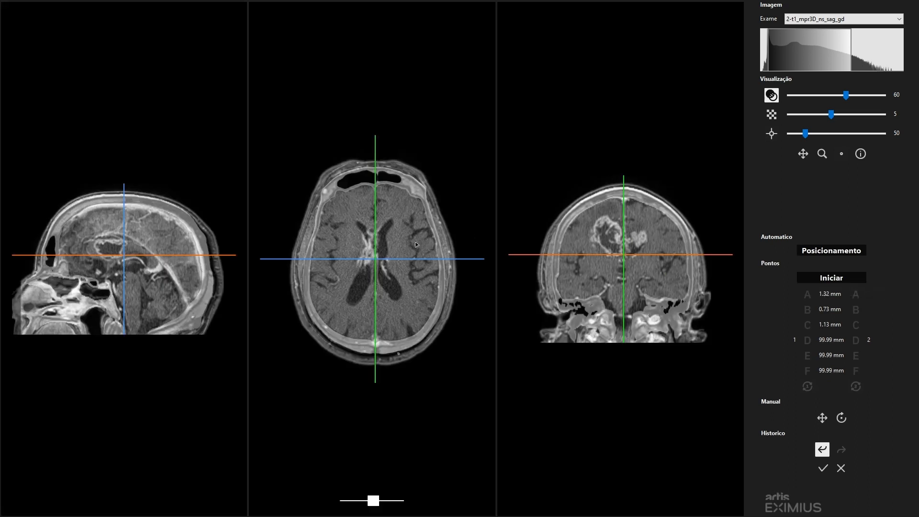
- Examine the fused CT and MR across the axial, sagittal and coronal slices, checking the alignment at the ventricles, midline and skull
scroll(371, 285, down, 4)
scroll(371, 284, up, 8)
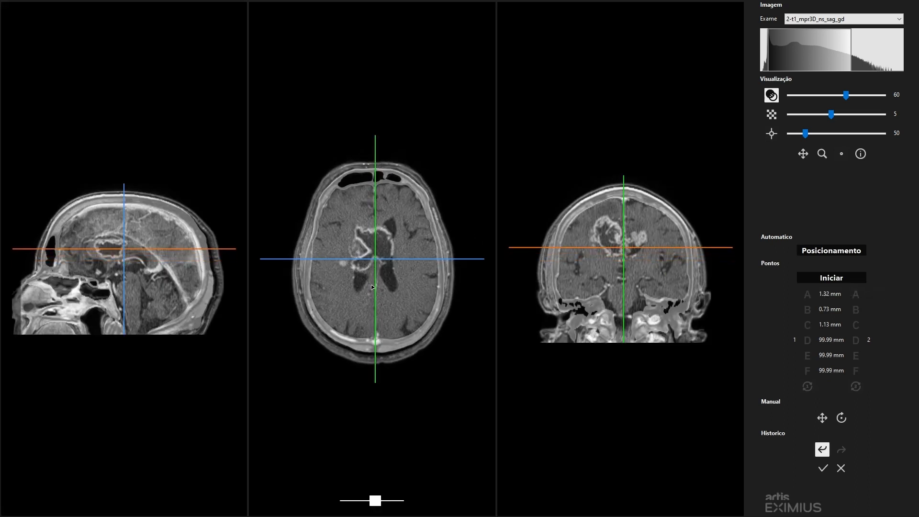
scroll(371, 284, down, 3)
scroll(150, 272, down, 8)
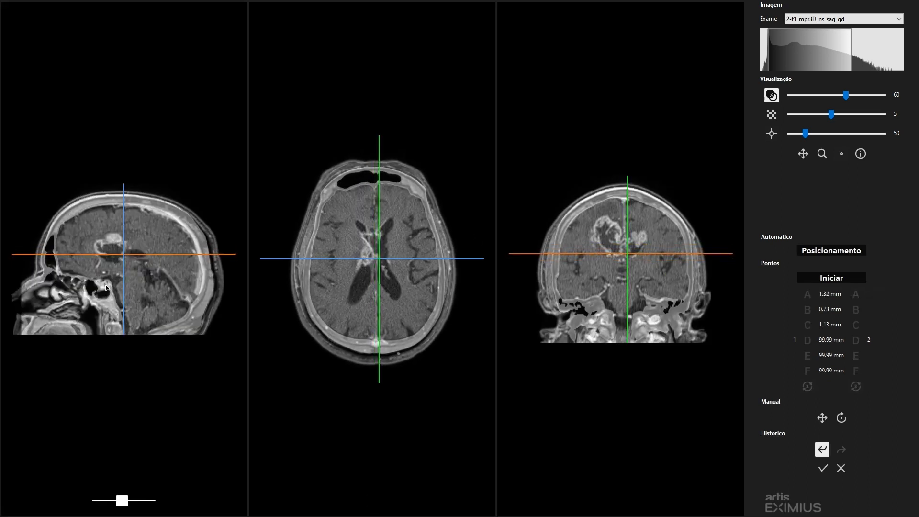
scroll(617, 268, down, 10)
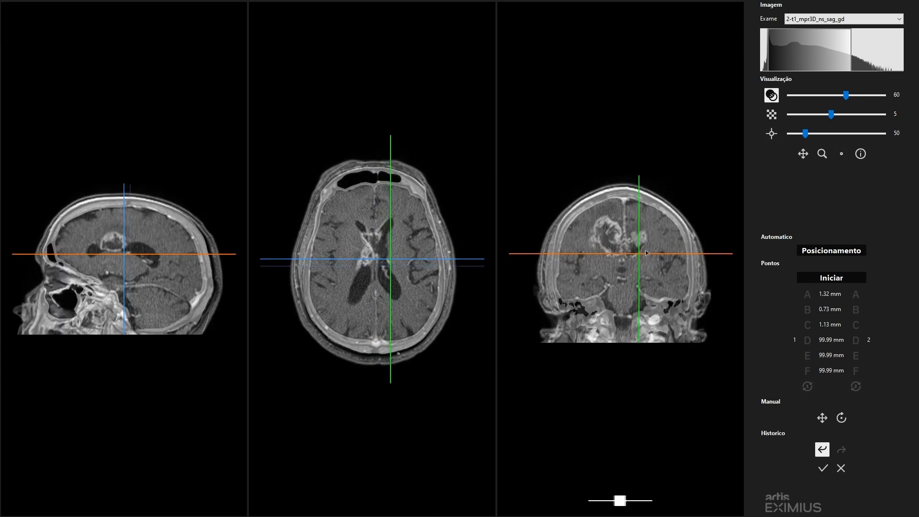
scroll(356, 303, down, 3)
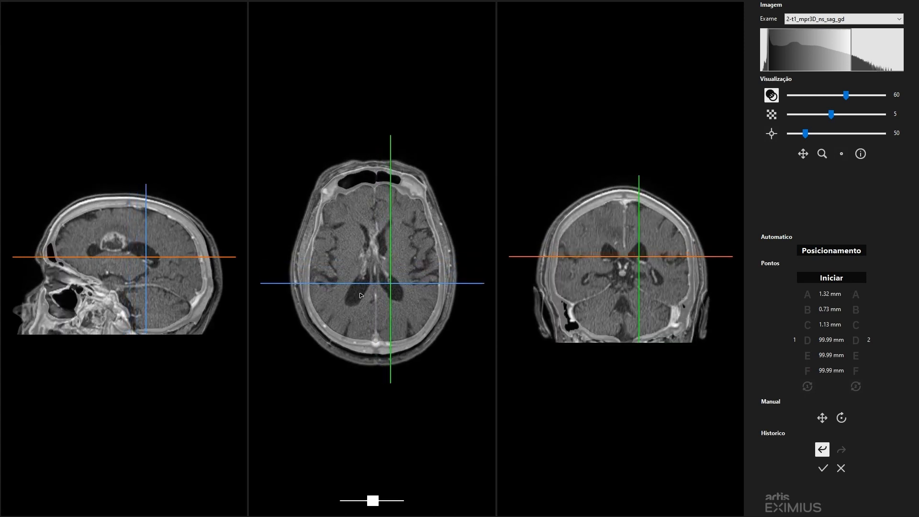
scroll(618, 287, down, 1)
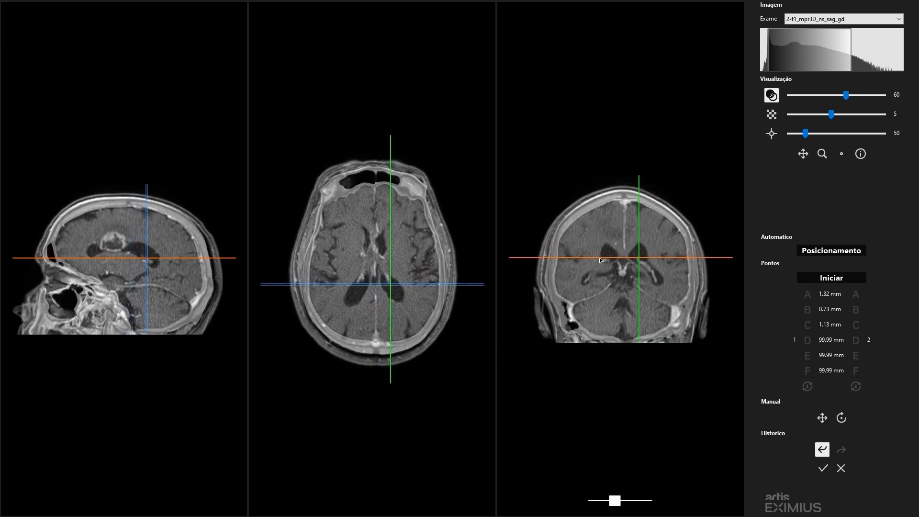
click(375, 277)
click(132, 266)
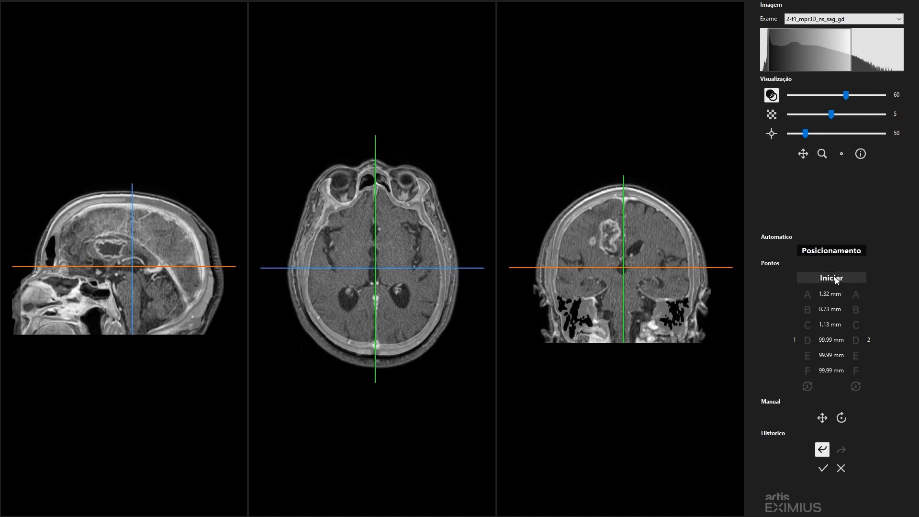
- Undo the last registration and redo it to compare the two alignments
click(839, 422)
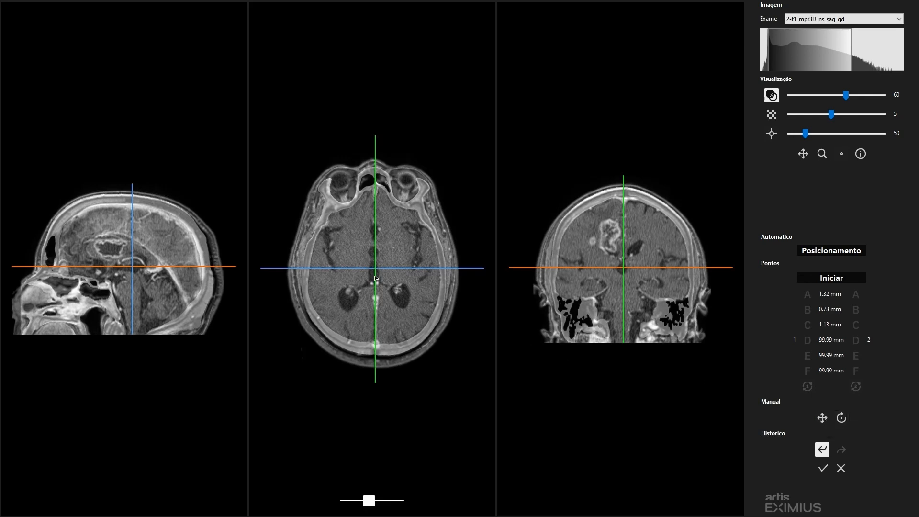
click(821, 451)
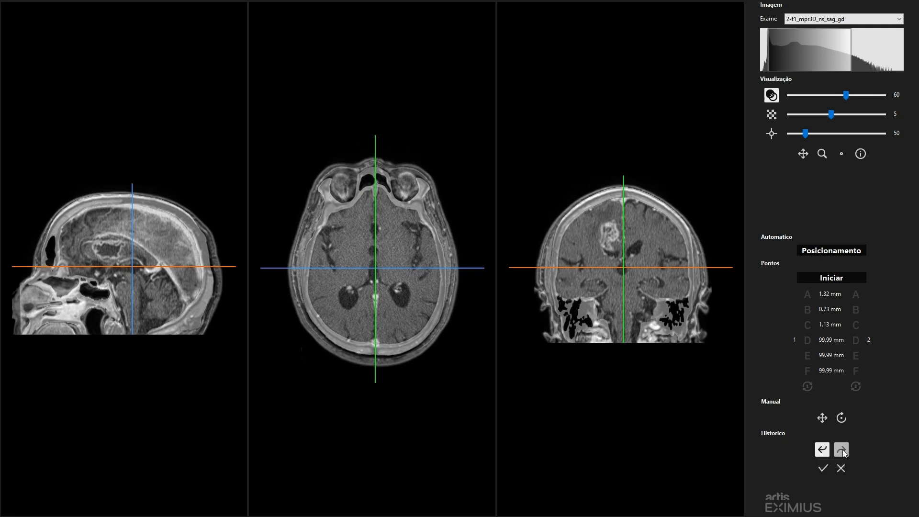
click(841, 450)
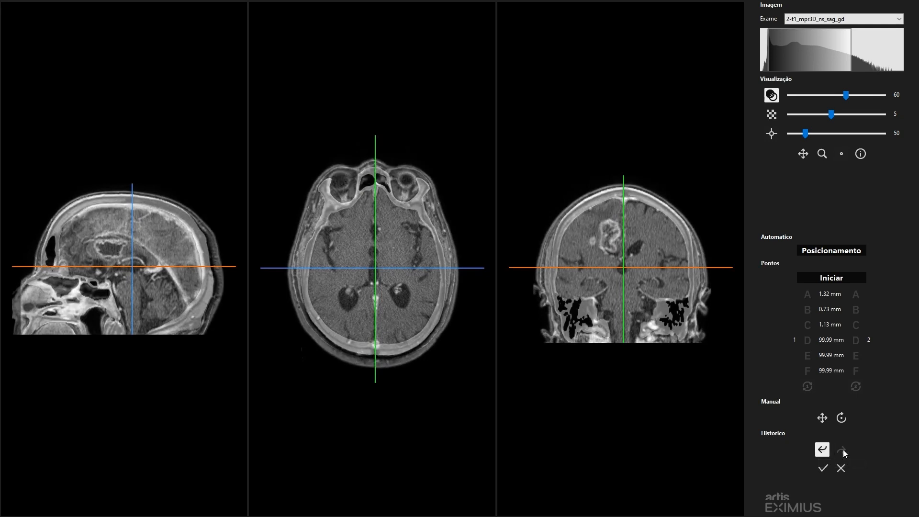
- Accept the fusion and inspect it in the project's coronal and sagittal views around the ventricles and the lesion
click(623, 271)
click(822, 468)
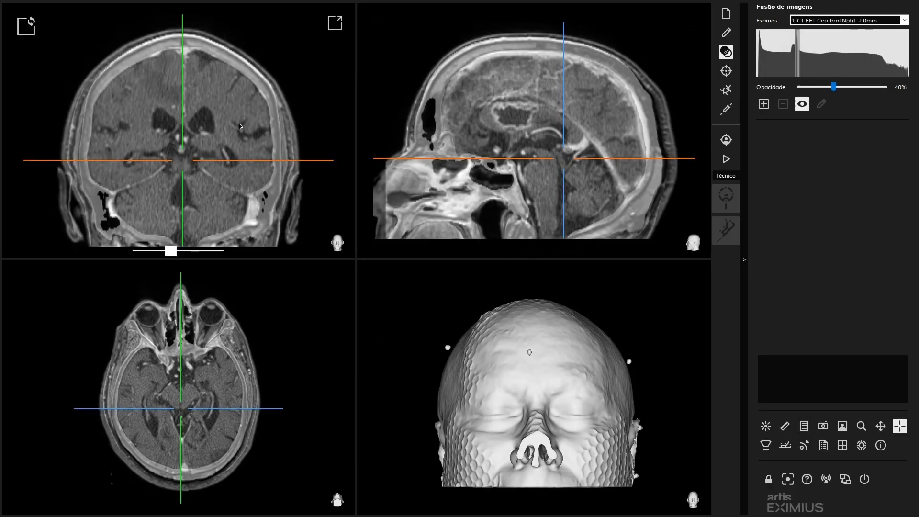
click(195, 123)
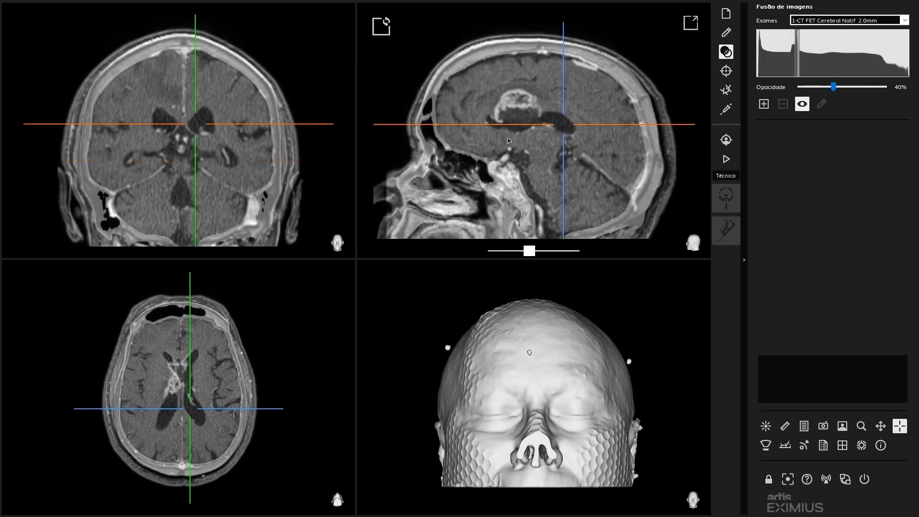
click(517, 125)
click(180, 123)
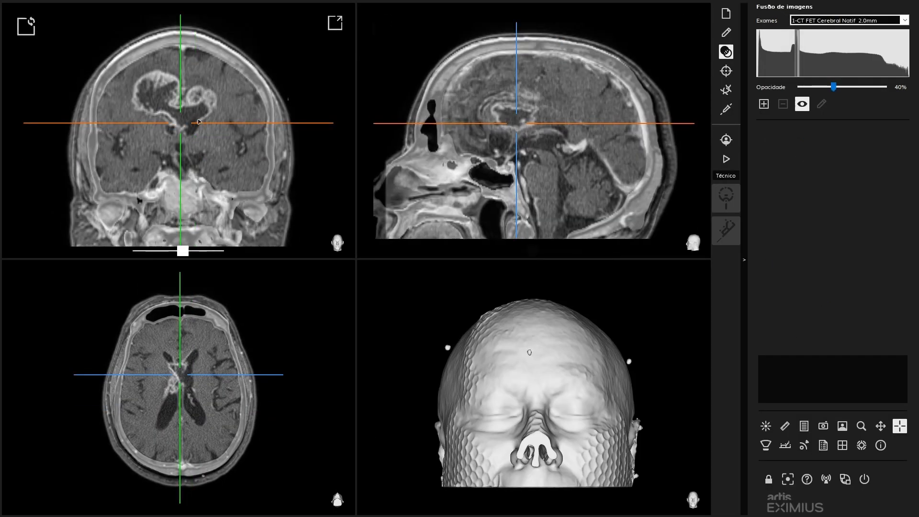
- Save the project on the desktop (Área de Trabalho) over the existing CEREBRIX file
click(727, 14)
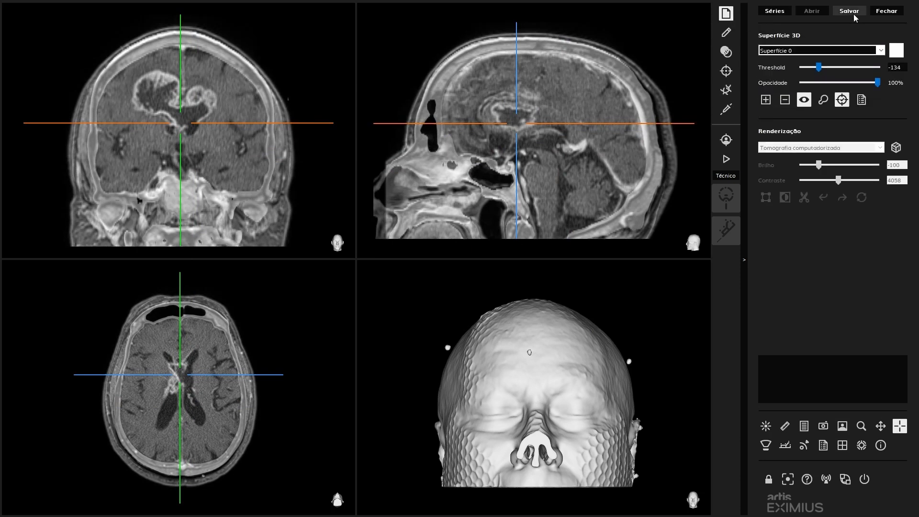
click(854, 16)
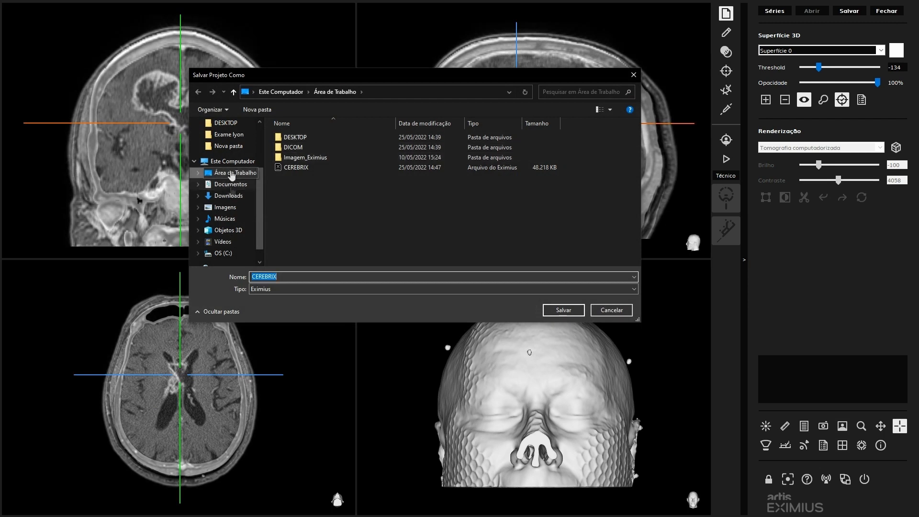
click(564, 310)
click(428, 282)
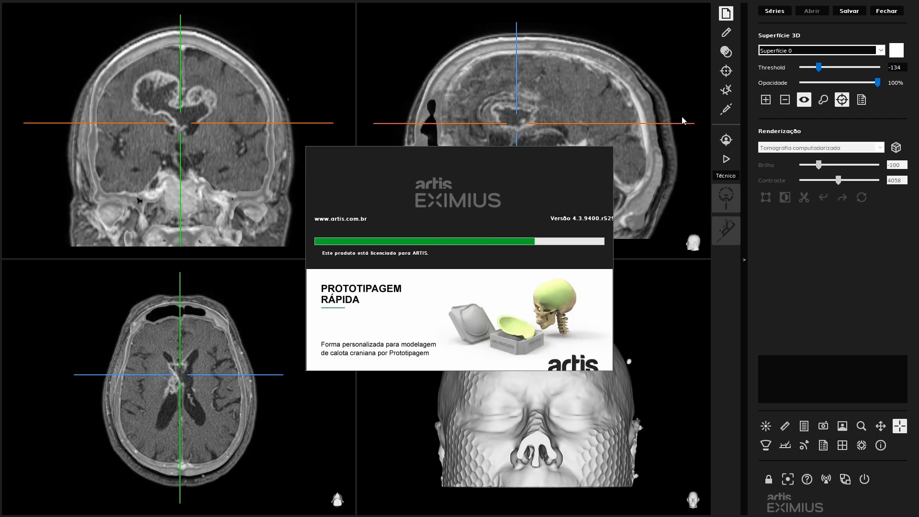
- Hide exam 1-CT FET Cerebral Natif 2.0mm in the image fusion, inspect the lesion in the MR alone, and show the CT again
click(725, 51)
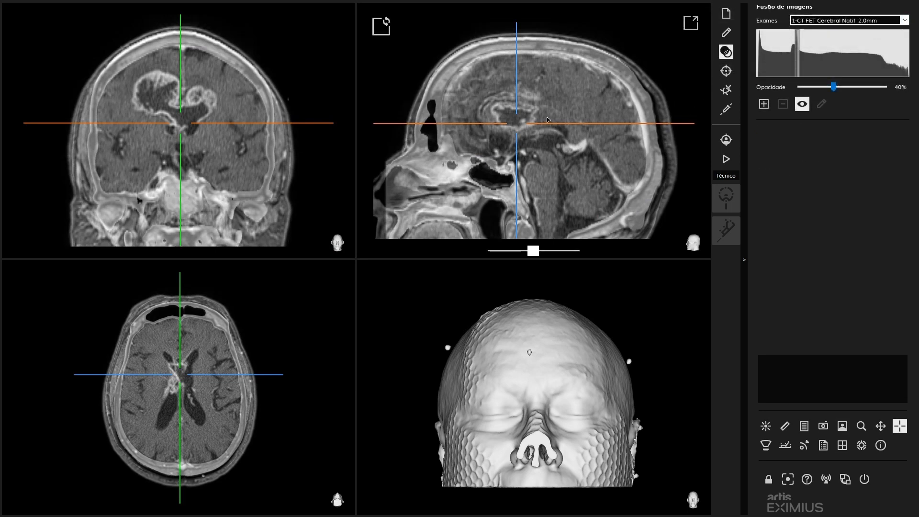
click(905, 20)
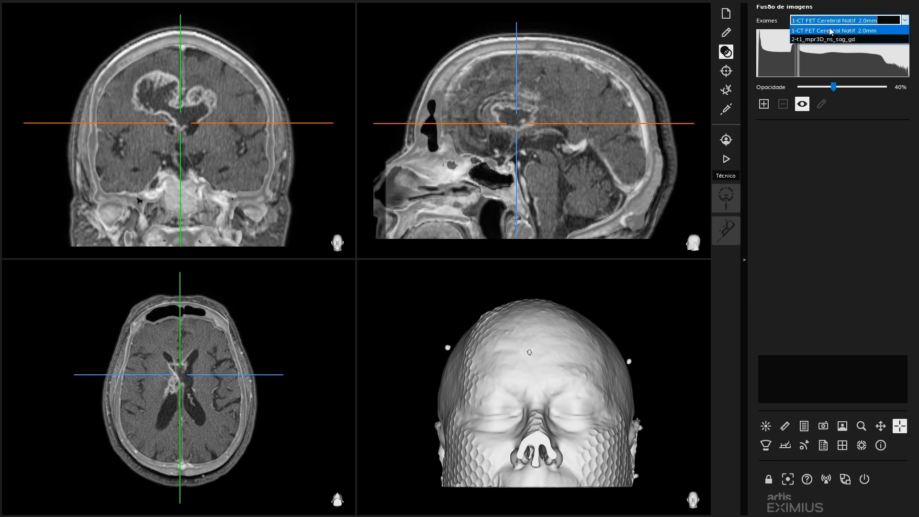
click(807, 21)
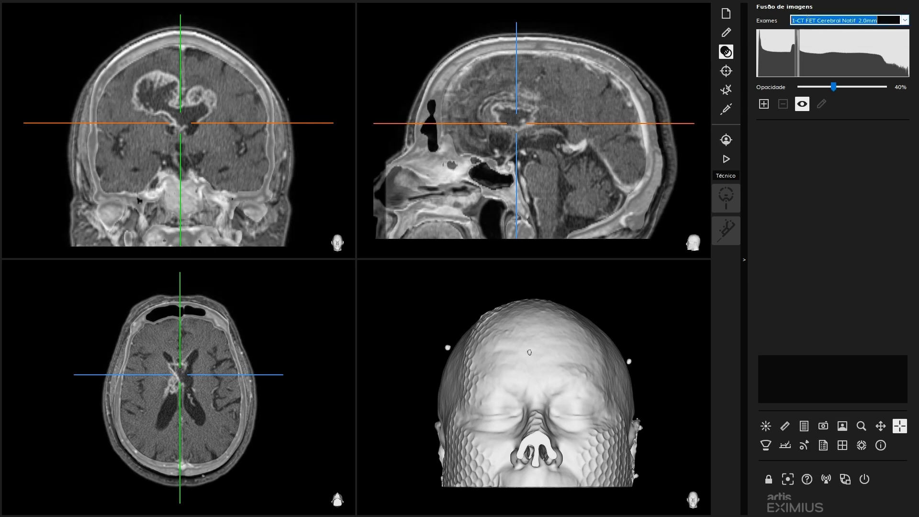
click(802, 103)
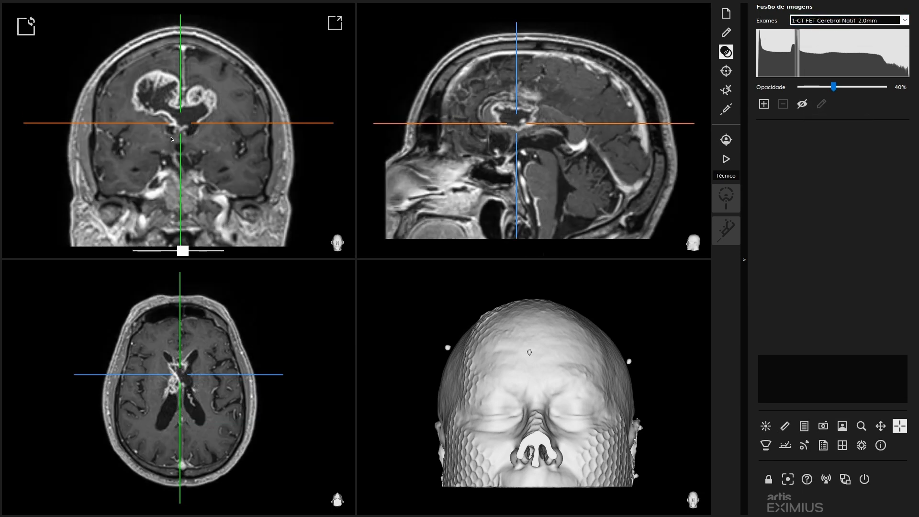
click(181, 113)
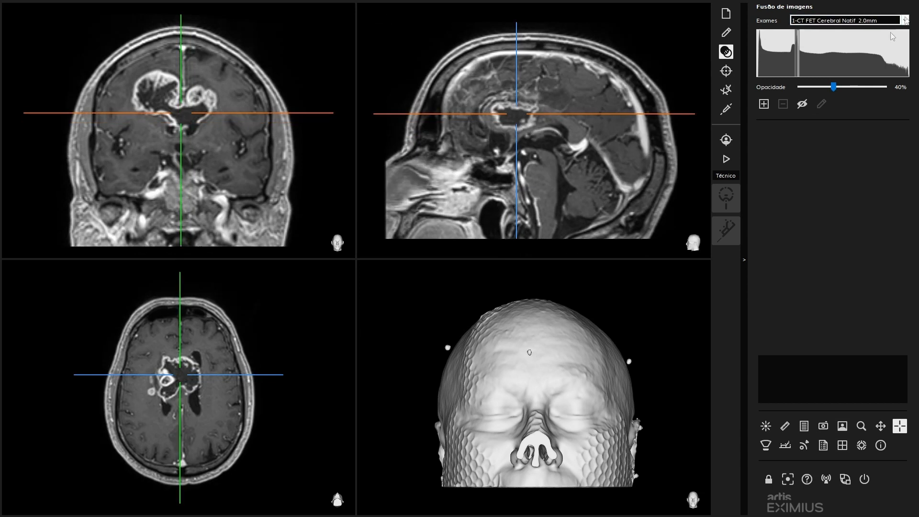
click(802, 104)
- Toggle exam 2-t1_mpr3D_ns_sag_gd off and on to compare it with the CT, and set its opacity to 100%
click(904, 20)
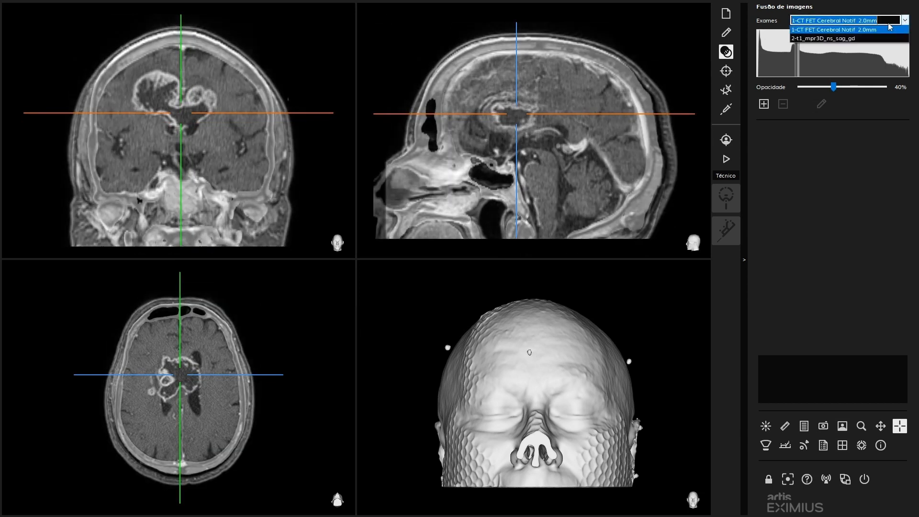
click(823, 29)
click(802, 103)
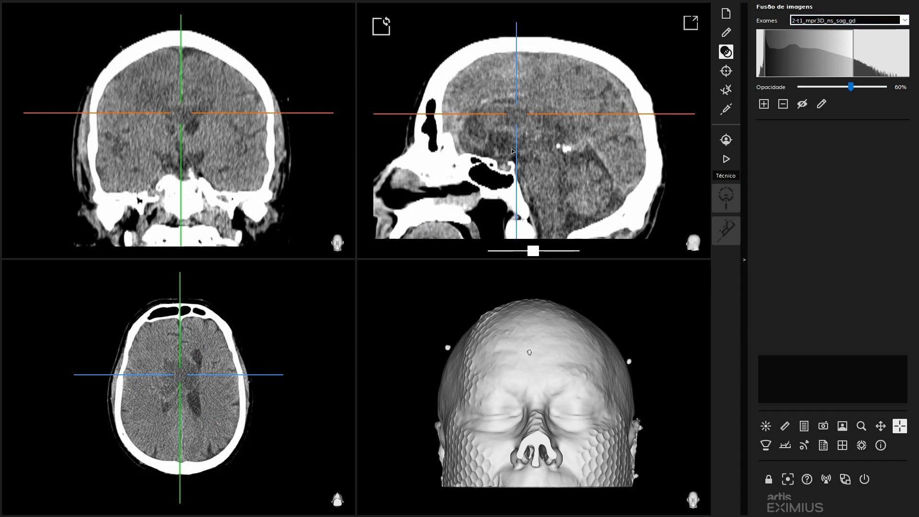
click(802, 107)
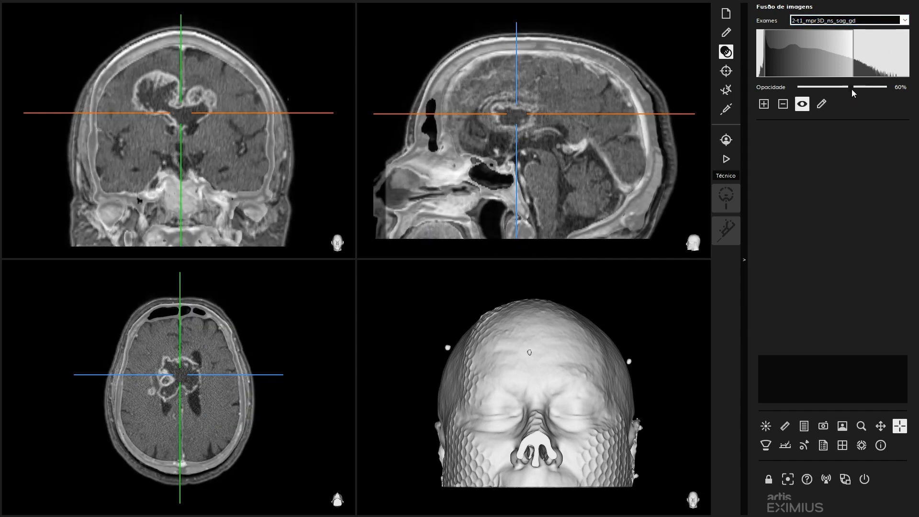
drag(851, 89, 885, 88)
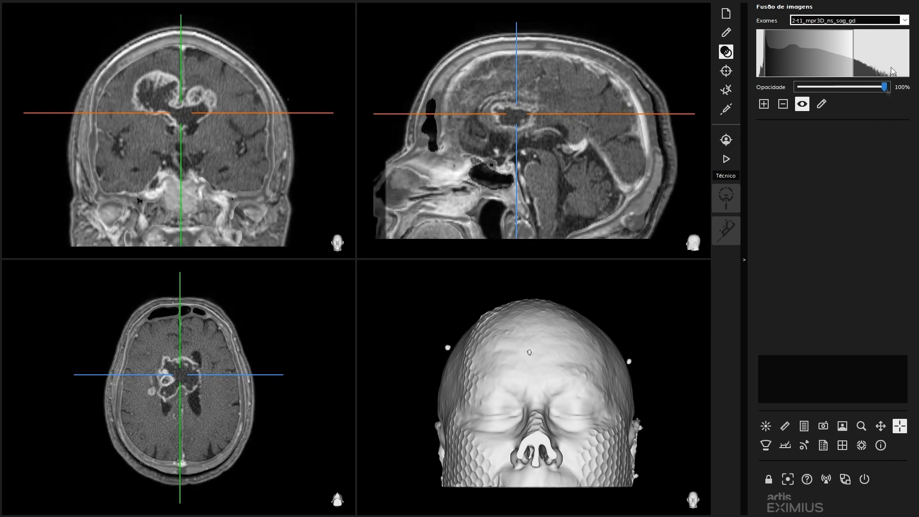
- Select exam 1-CT FET Cerebral Natif 2.0mm and inspect the fused images in the coronal view, from the lateral skull edge back to the lesion
click(904, 20)
click(855, 32)
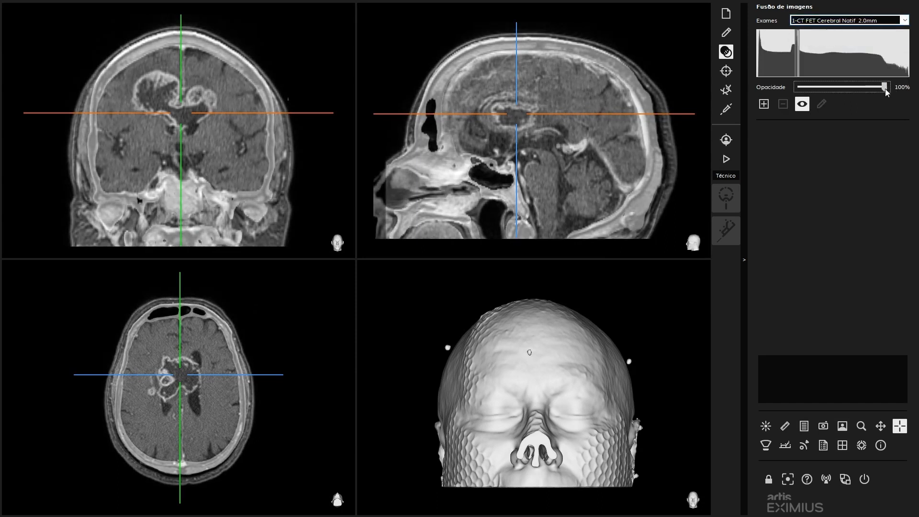
drag(181, 206, 174, 105)
click(256, 127)
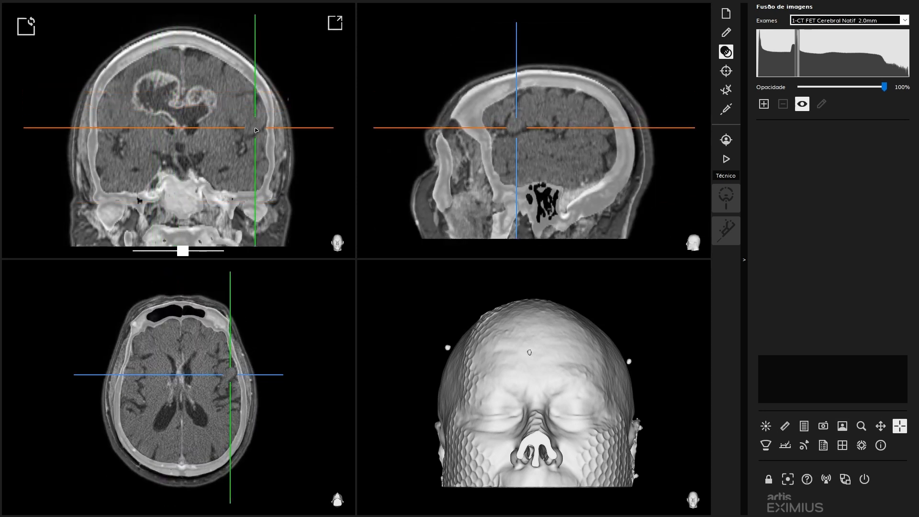
click(178, 110)
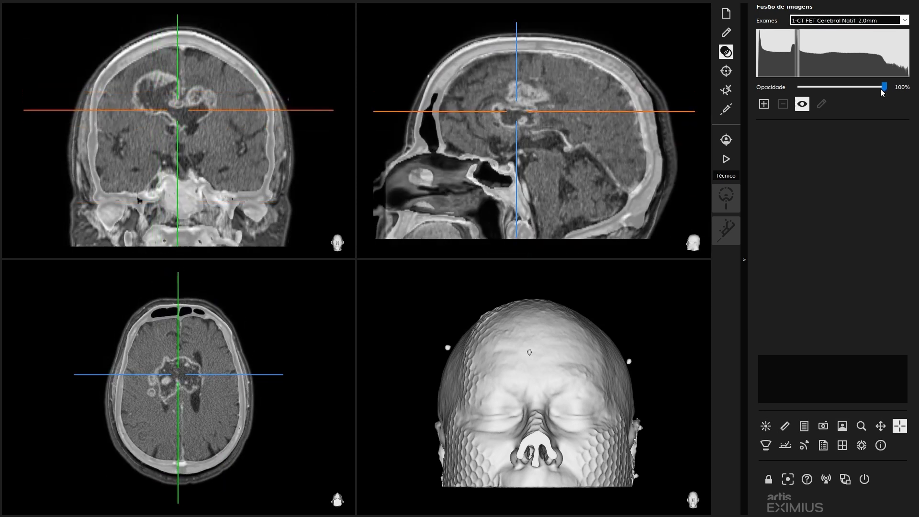
- Set the CT exam's opacity to 40% and toggle it off and on to compare the blend with the MR alone
drag(884, 87, 827, 89)
mouse_move(826, 90)
mouse_down()
mouse_move(842, 88)
mouse_move(833, 89)
mouse_up()
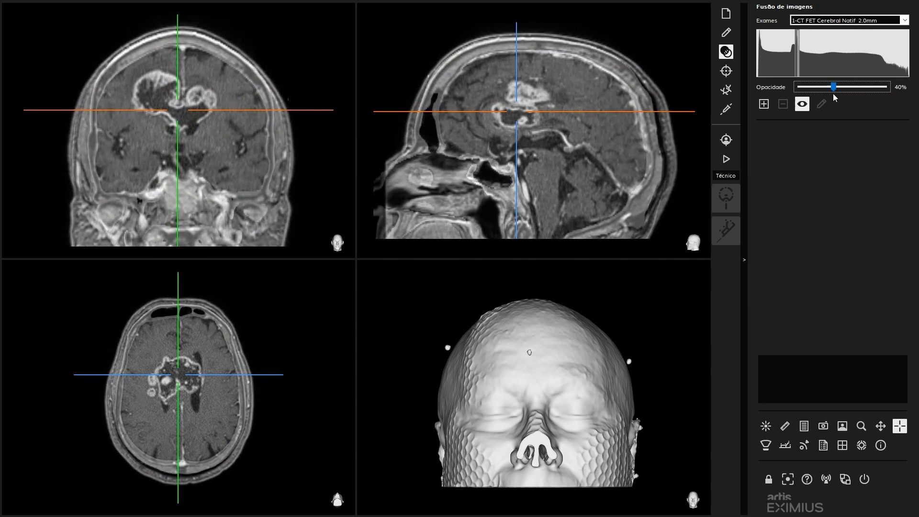
click(802, 105)
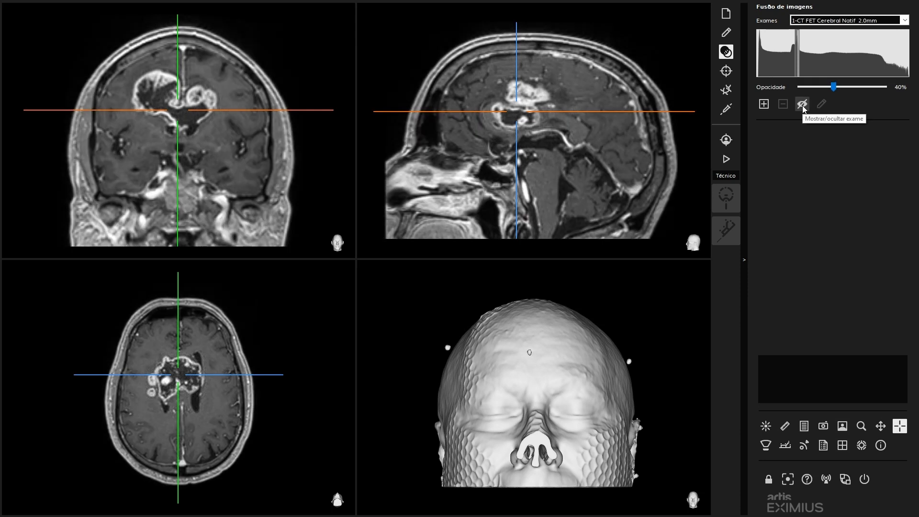
click(803, 105)
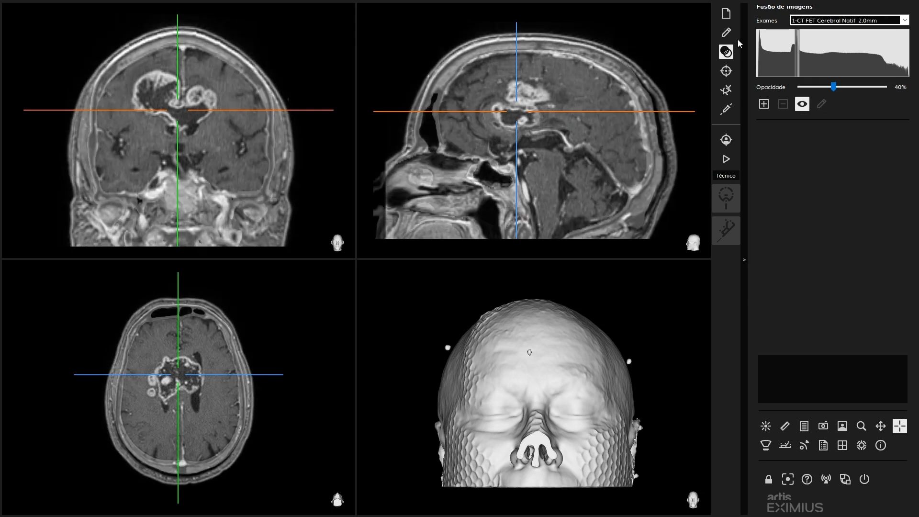